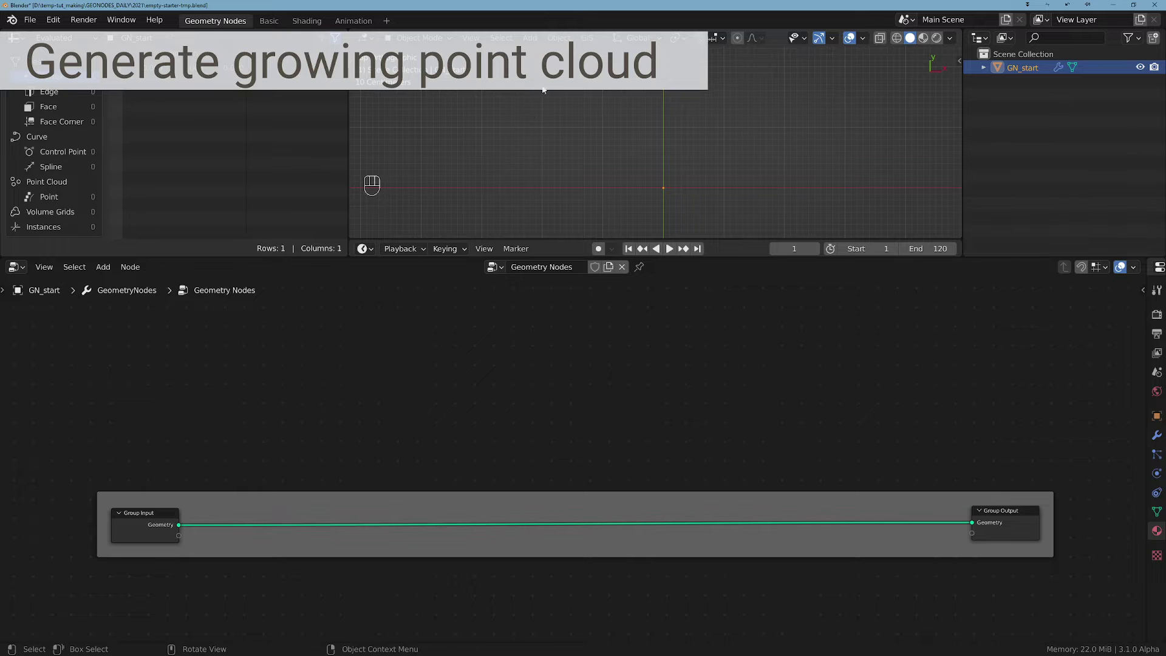
# Add a Mesh Line node inside the frame, between the Group Input and Group Output nodes.
pyautogui.scroll(2, 398, 517)
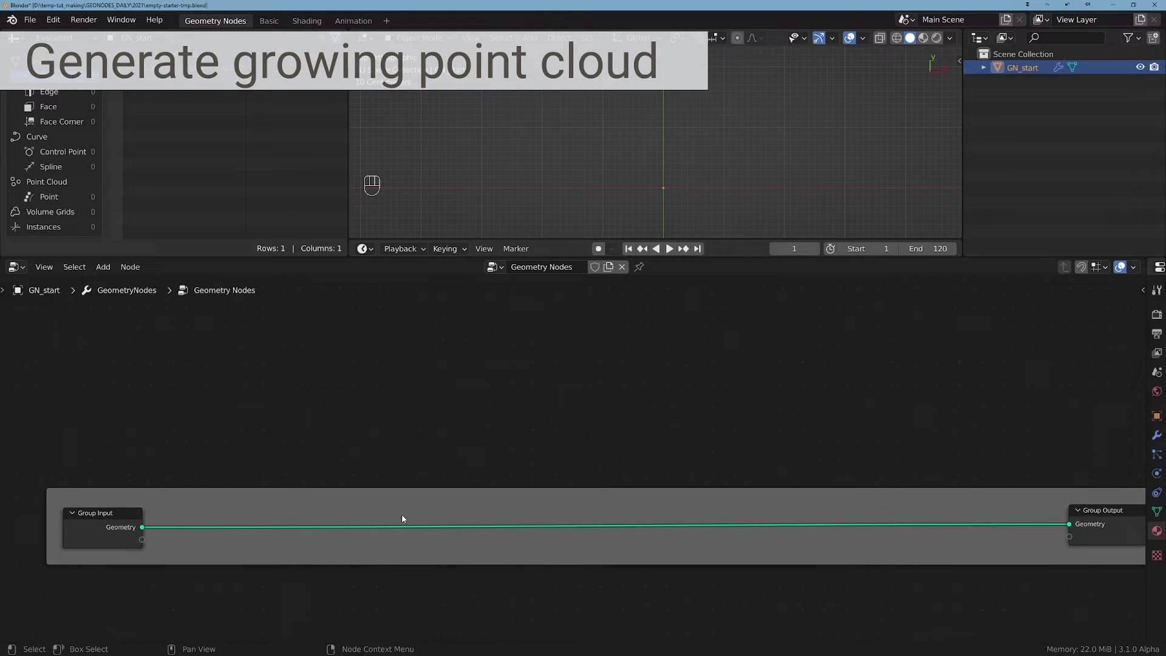
pyautogui.moveTo(410, 516); pyautogui.dragTo(376, 479, button='middle')
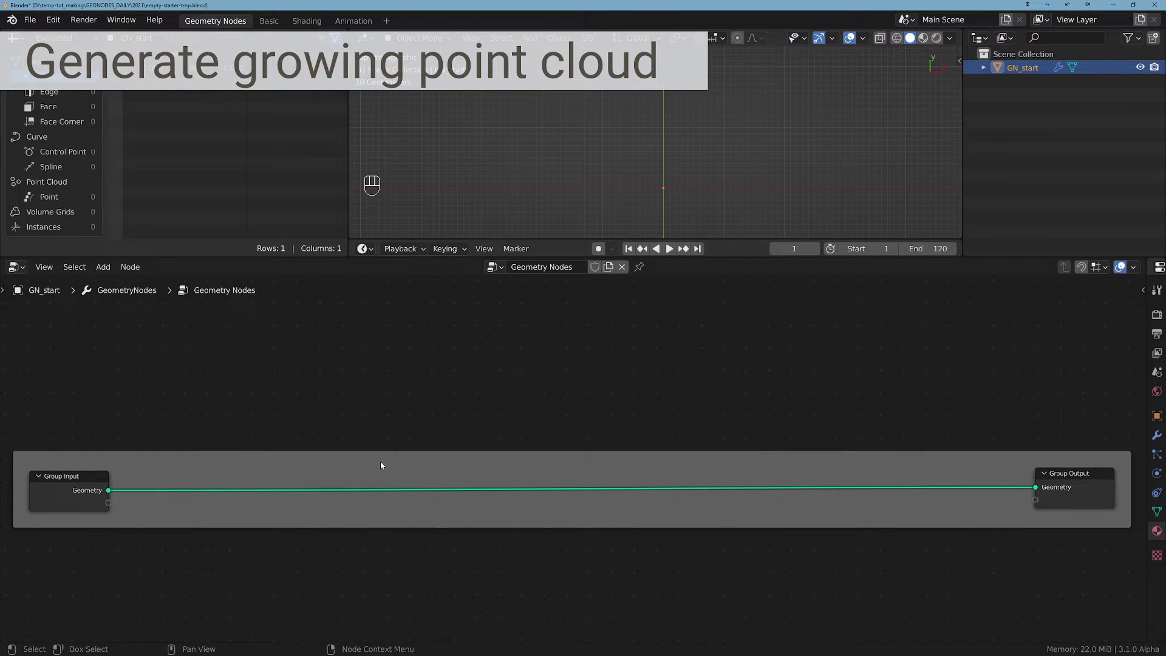
pyautogui.click(382, 462)
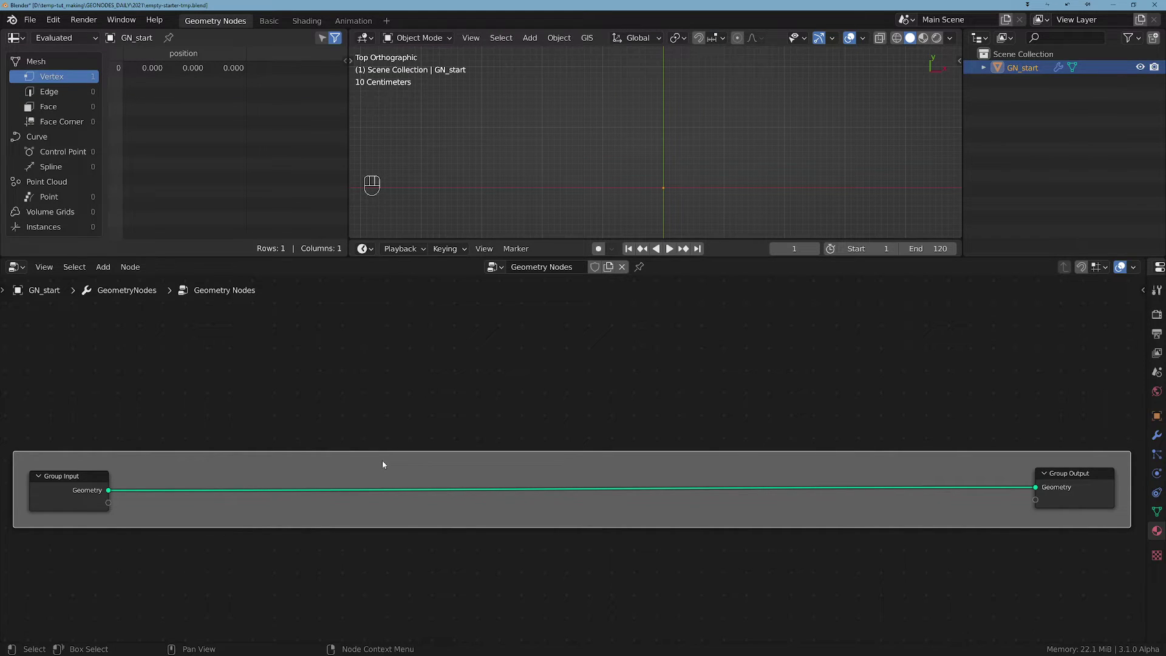
pyautogui.hotkey('shift', 'a')
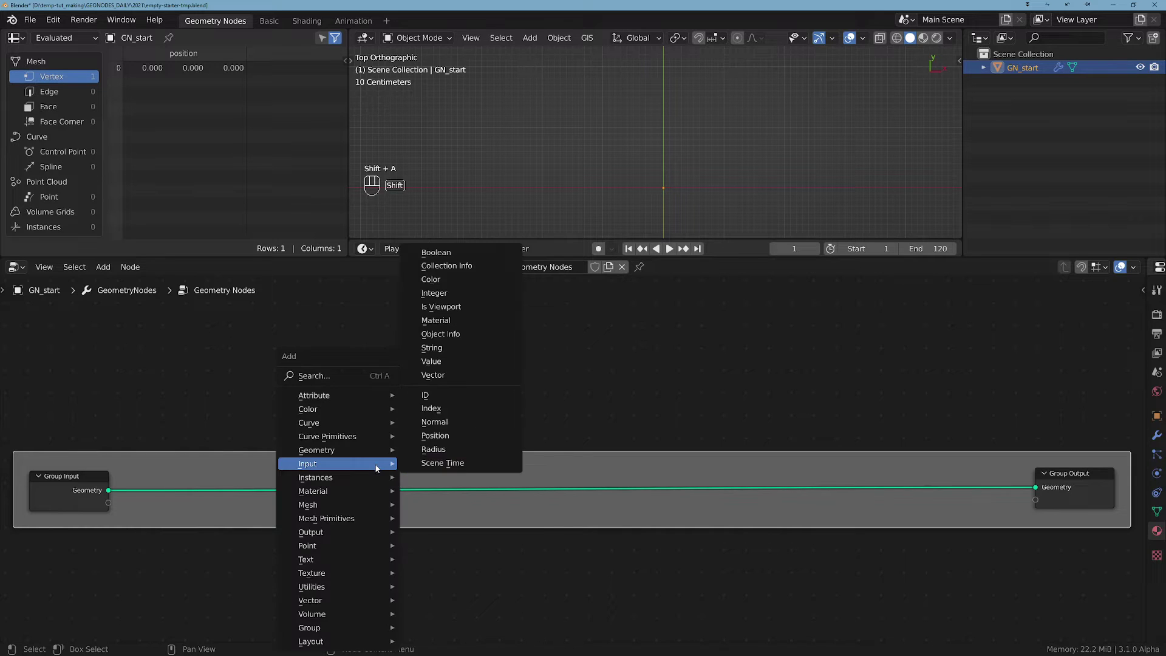
pyautogui.moveTo(357, 520)
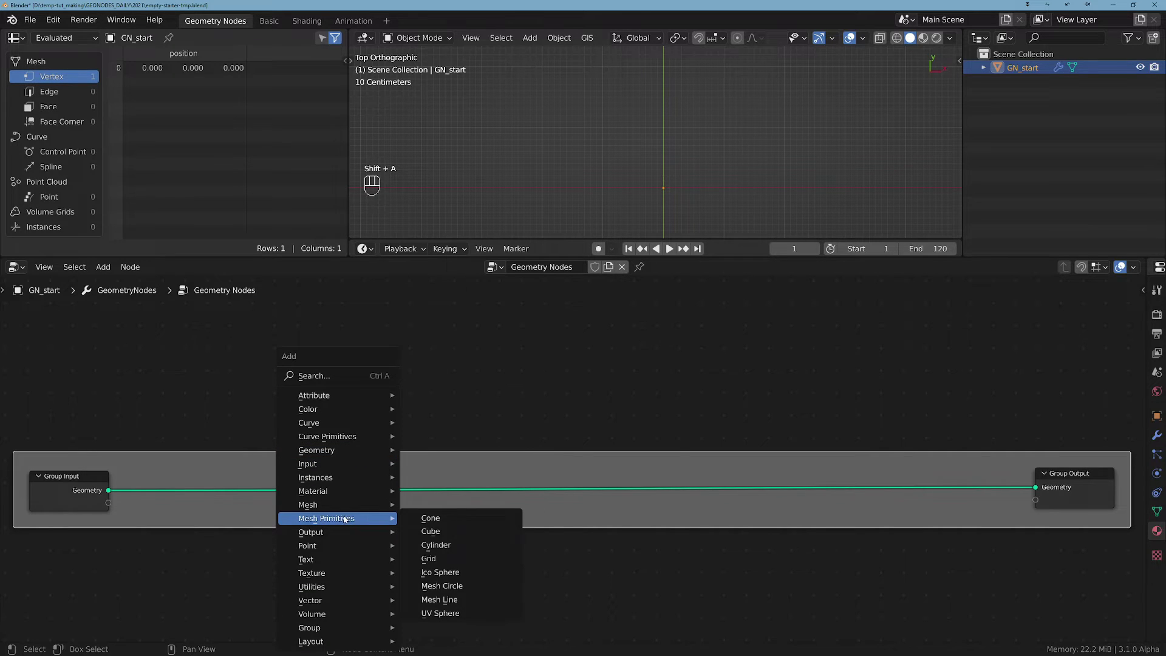
pyautogui.click(467, 599)
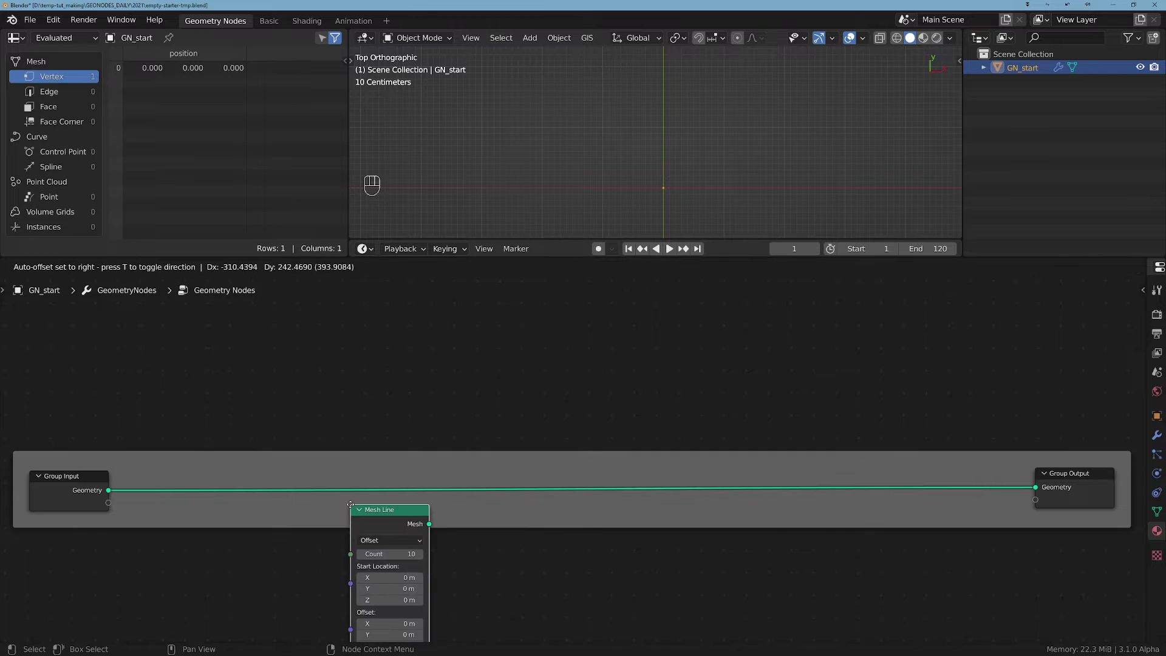
pyautogui.click(350, 504)
# Delete the Group Input node and connect the Mesh Line's Mesh output to the Group Output's Geometry input.
pyautogui.click(100, 491)
pyautogui.press('x')
pyautogui.moveTo(491, 524); pyautogui.dragTo(435, 477, button='middle')
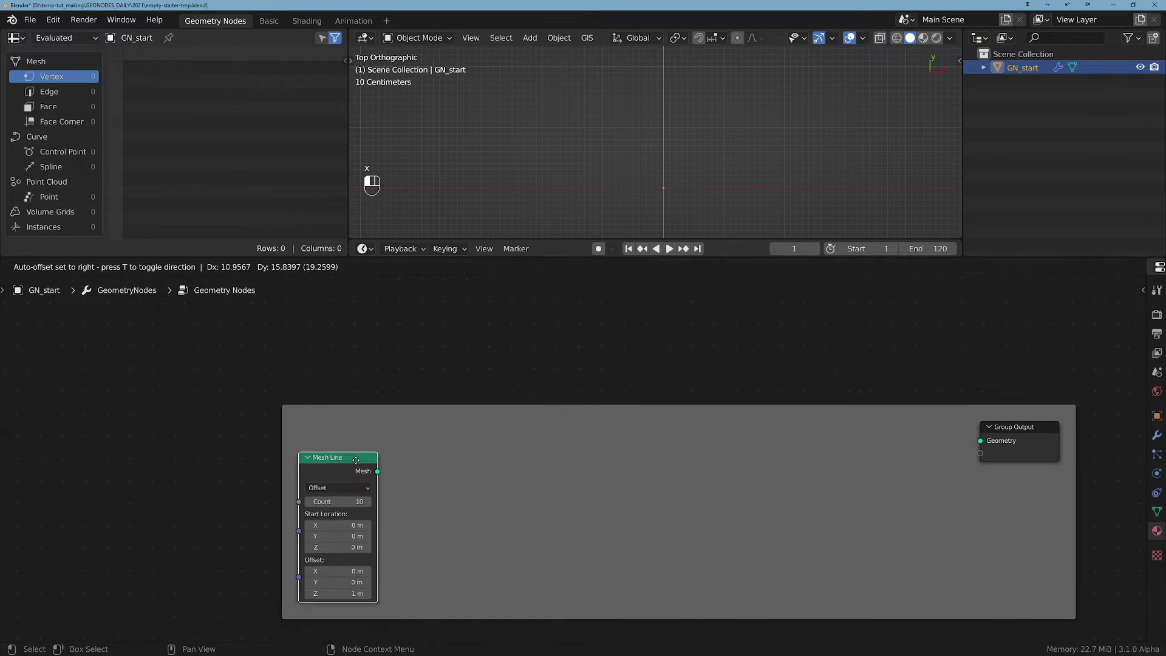
pyautogui.scroll(2, 458, 451)
pyautogui.moveTo(356, 438); pyautogui.dragTo(1113, 437)
pyautogui.moveTo(348, 423)
pyautogui.mouseDown()
pyautogui.moveTo(314, 421)
pyautogui.moveTo(326, 422)
pyautogui.mouseUp()
pyautogui.moveTo(474, 479); pyautogui.dragTo(460, 465, button='middle')
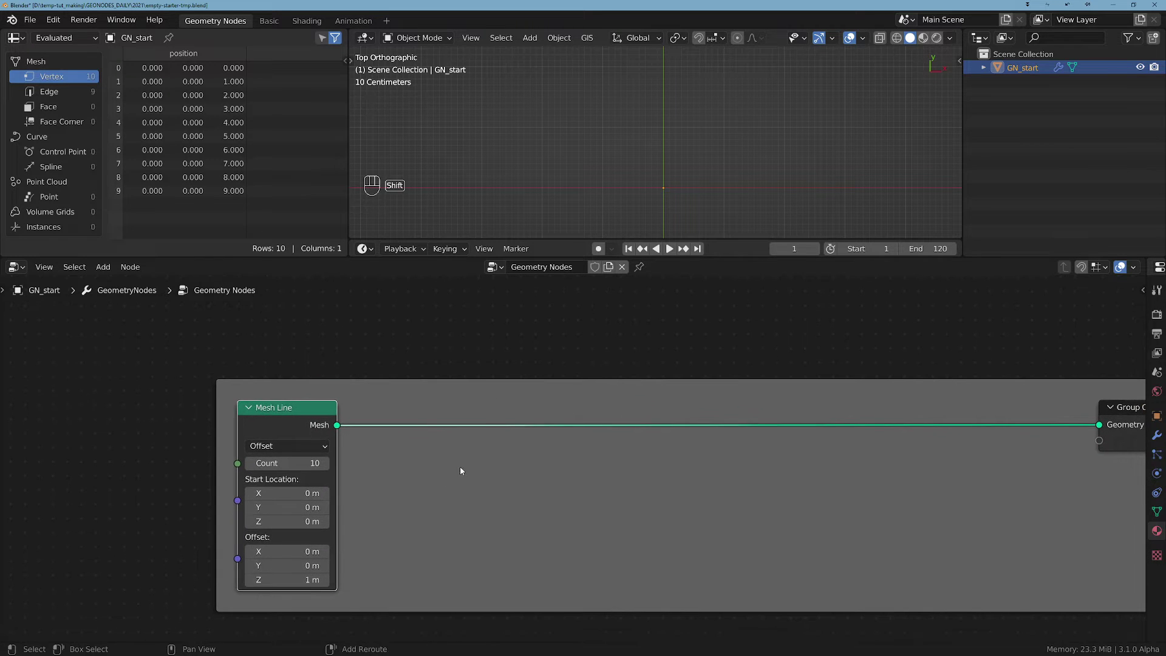
# Insert a Set Position node on the link between Mesh Line and Group Output.
pyautogui.hotkey('shift', 'a')
pyautogui.moveTo(465, 467)
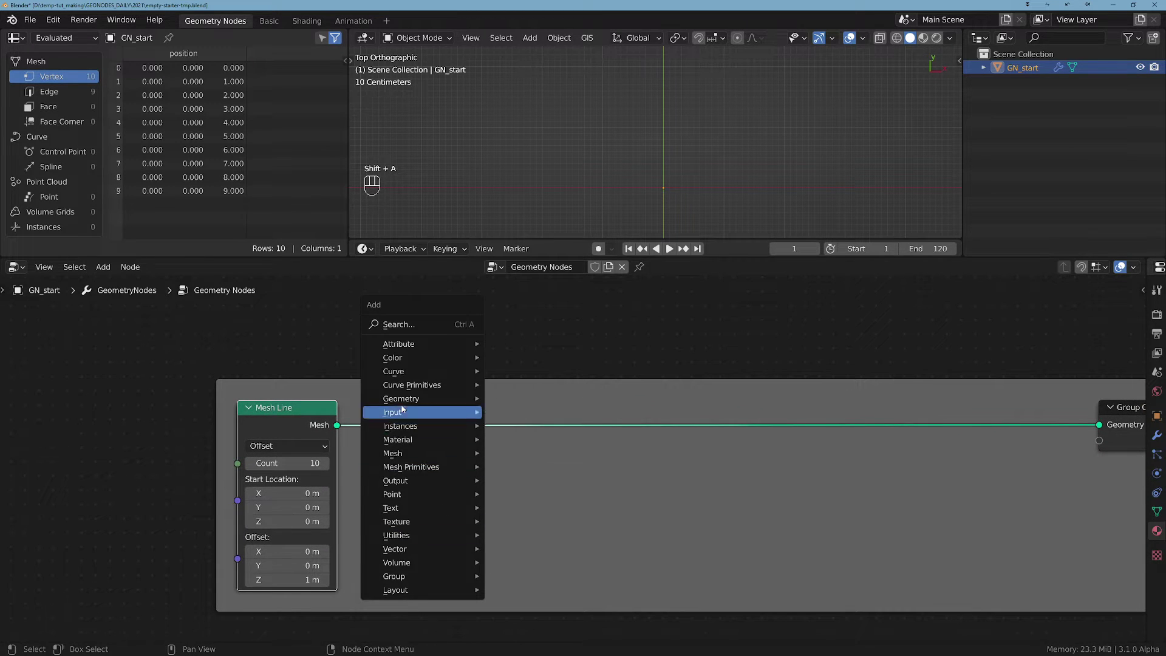
pyautogui.moveTo(402, 400)
pyautogui.click(540, 558)
pyautogui.click(538, 456)
# Add a Random Value node between Mesh Line and Set Position and set its data type to Vector.
pyautogui.press('Home')
pyautogui.moveTo(362, 447); pyautogui.dragTo(452, 452, button='middle')
pyautogui.click(452, 451)
pyautogui.hotkey('shift', 'a')
pyautogui.moveTo(429, 578)
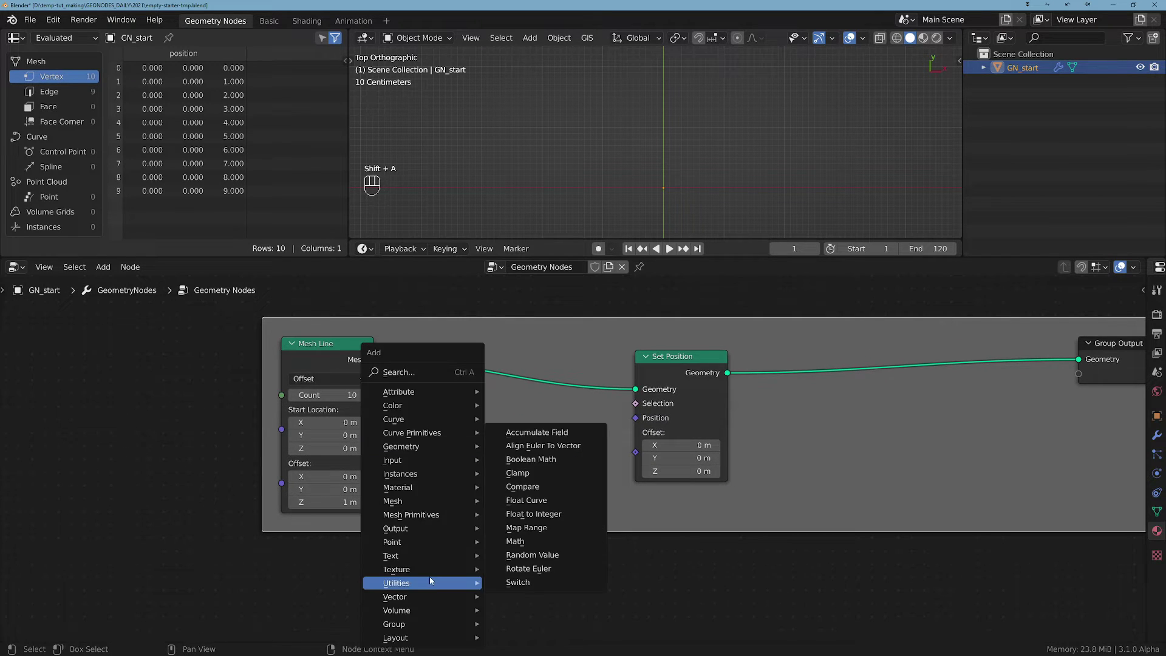
pyautogui.click(532, 555)
pyautogui.click(495, 477)
pyautogui.click(495, 473)
pyautogui.click(483, 518)
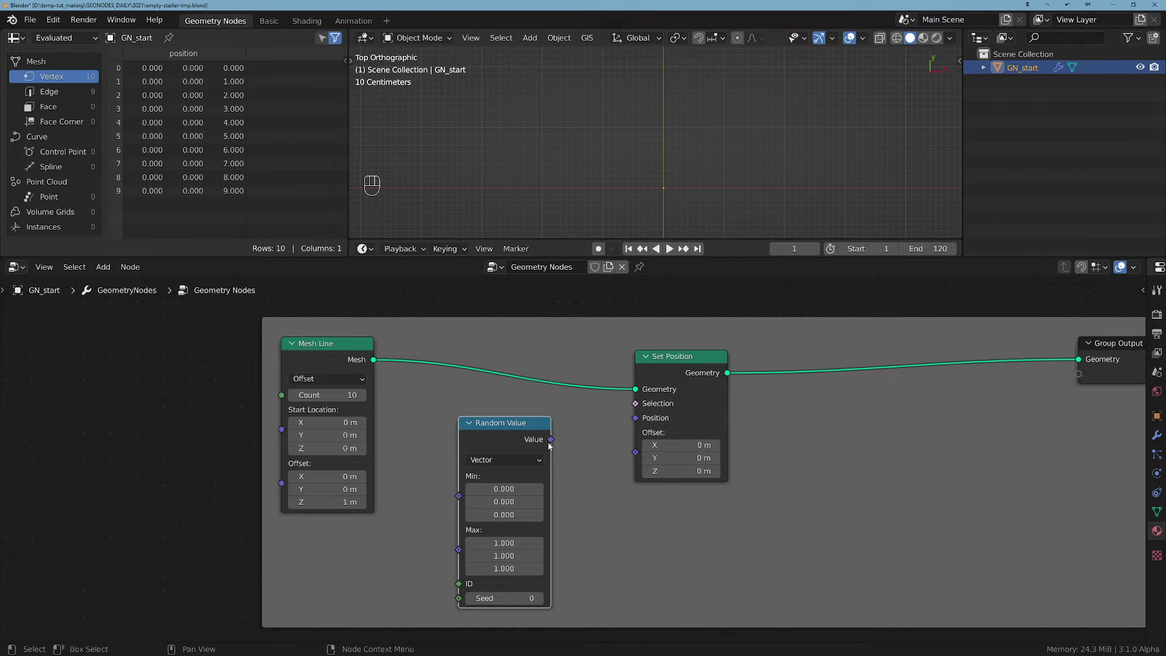
# Connect the Random Value's Value output to the Set Position's Position input and shift both nodes toward the Group Output.
pyautogui.moveTo(549, 444); pyautogui.dragTo(634, 418)
pyautogui.moveTo(704, 367); pyautogui.dragTo(745, 365)
pyautogui.moveTo(505, 424); pyautogui.dragTo(565, 408)
# Insert a Mesh to Points node on the link between Set Position and Group Output.
pyautogui.moveTo(847, 419); pyautogui.dragTo(742, 419, button='middle')
pyautogui.hotkey('shift', 'a')
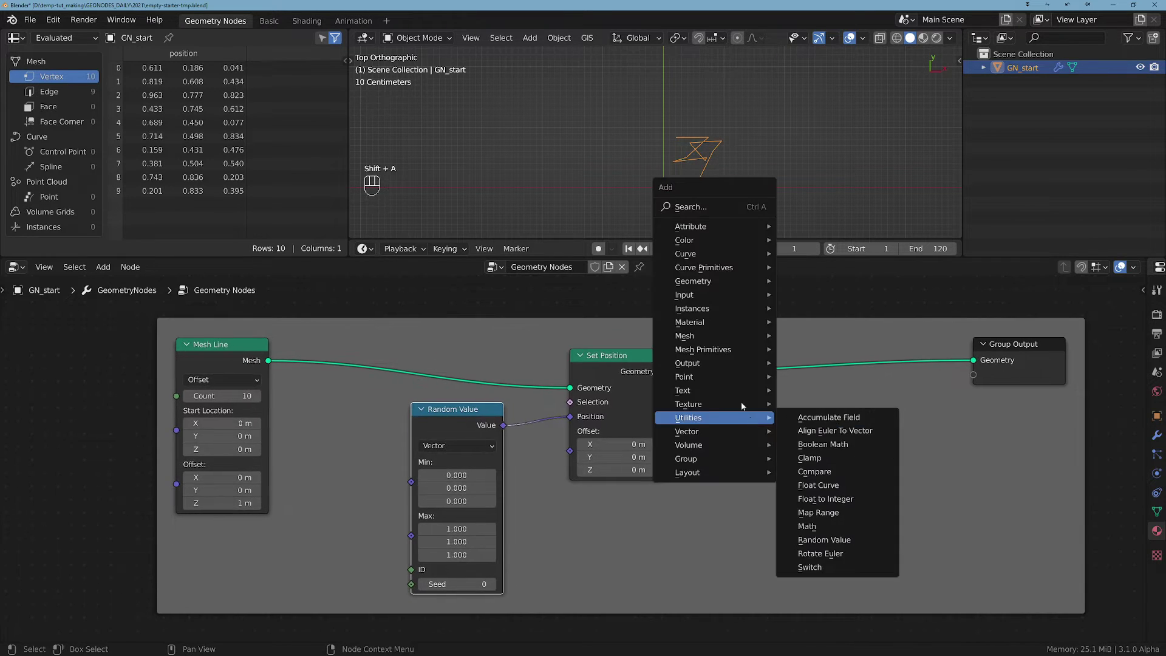
pyautogui.moveTo(714, 283)
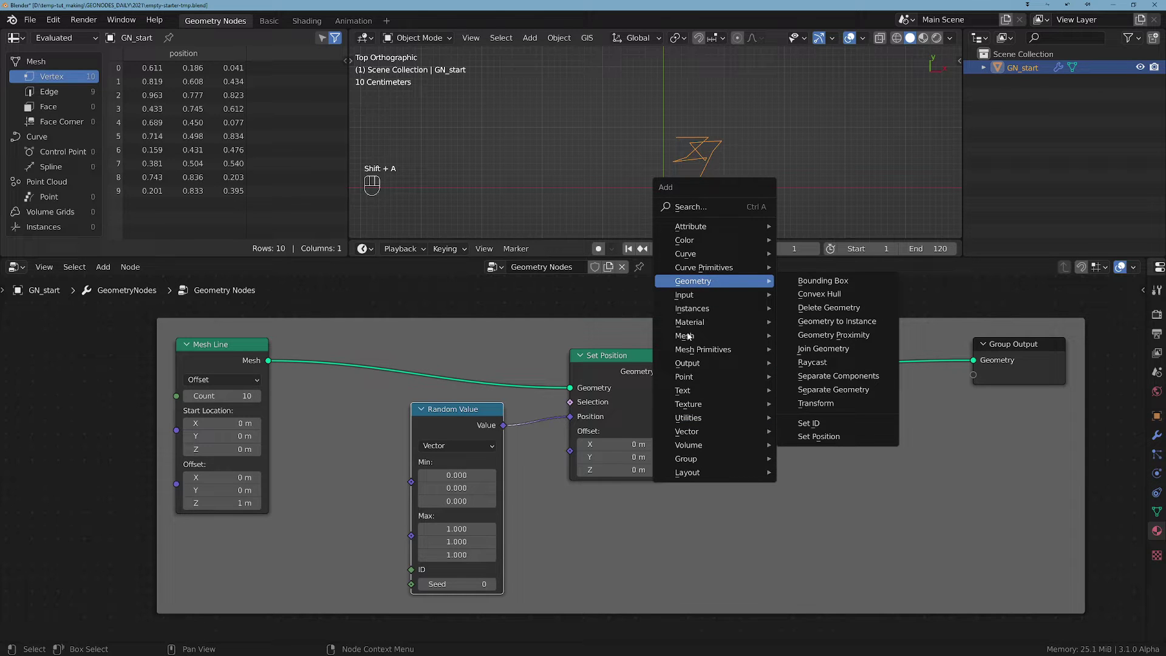
pyautogui.moveTo(691, 337)
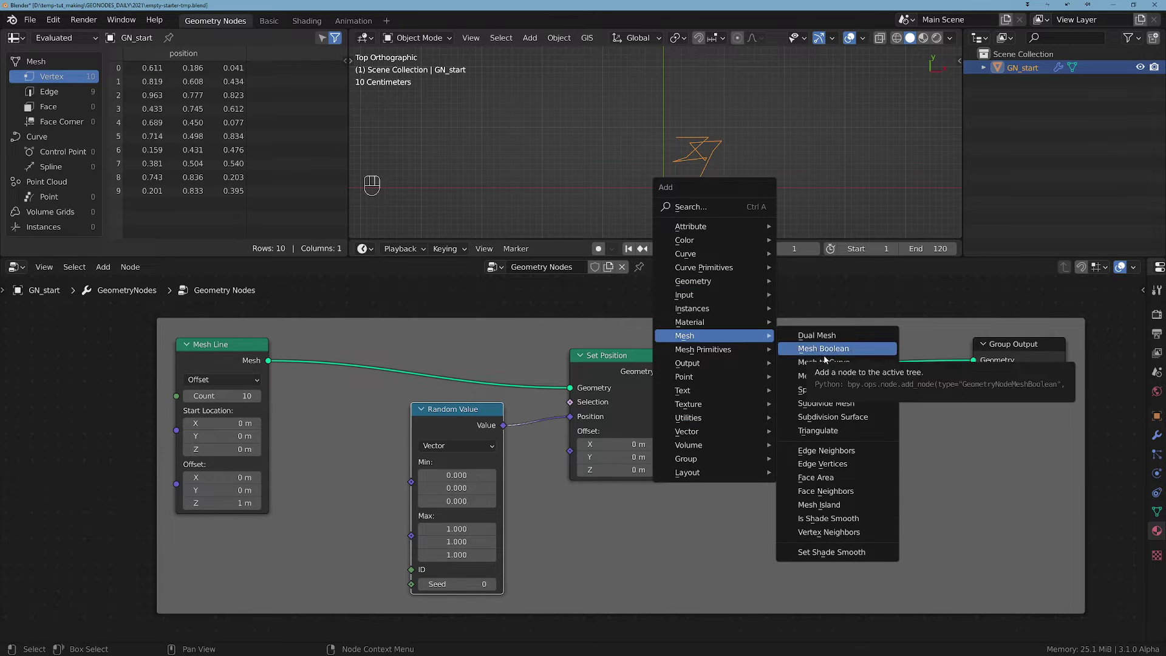
pyautogui.click(824, 376)
pyautogui.click(824, 373)
pyautogui.scroll(3, 683, 172)
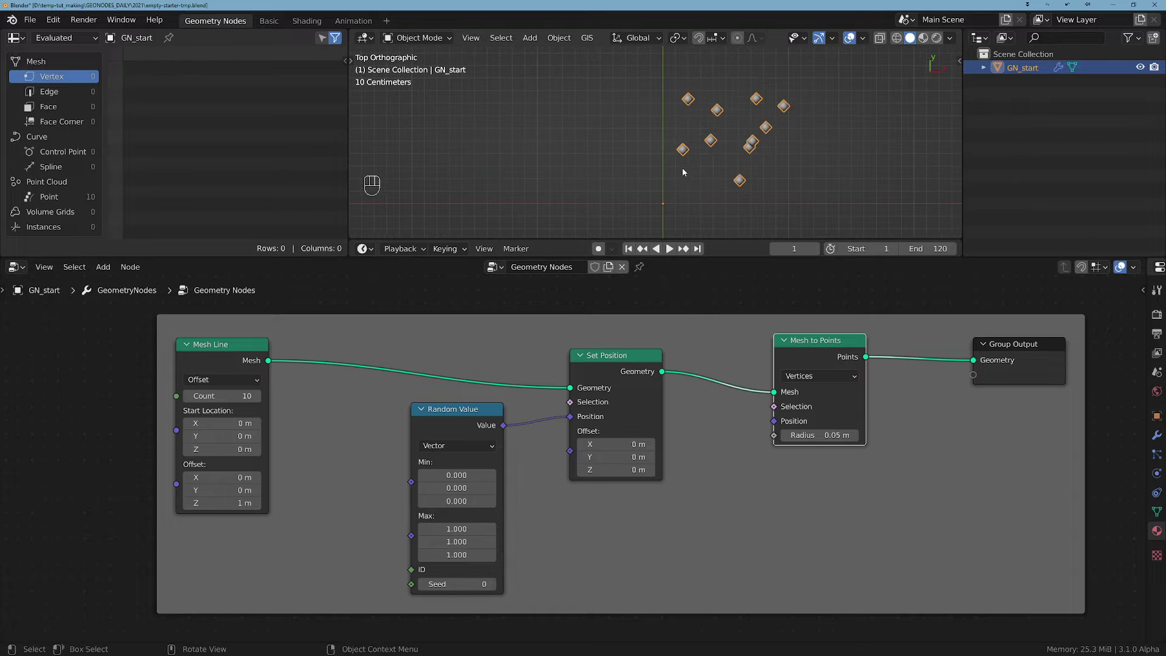
# Set all three Min components of the Random Value node to -1.
pyautogui.moveTo(477, 479); pyautogui.dragTo(477, 502)
pyautogui.write('-1')
pyautogui.press('Return')
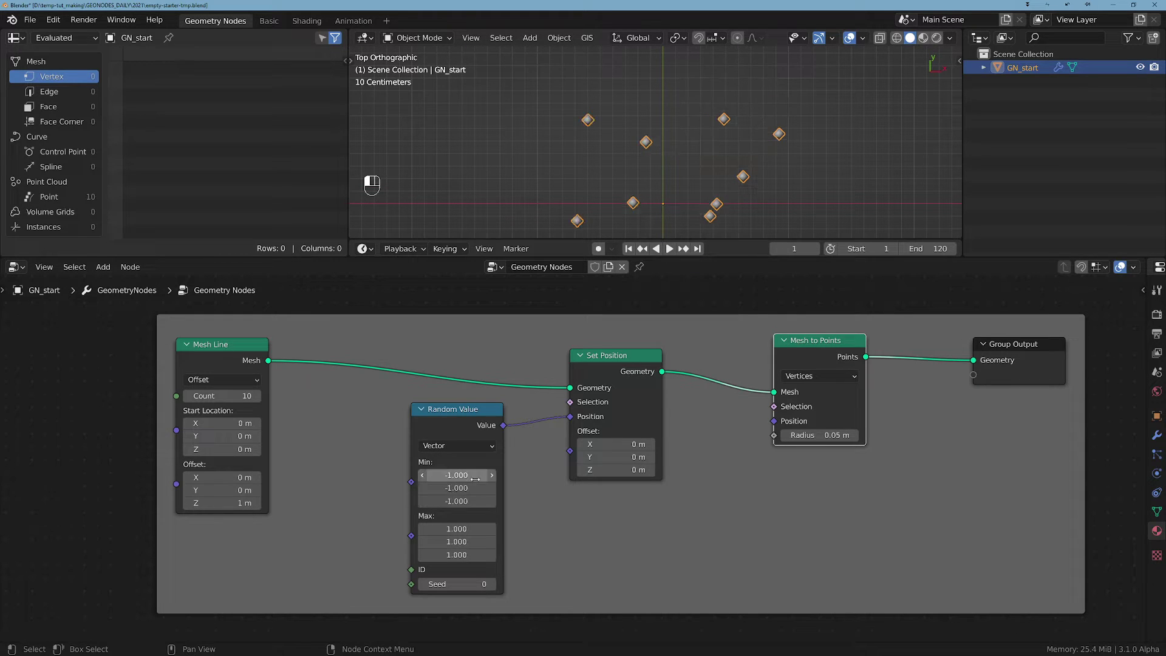
pyautogui.scroll(-3, 713, 144)
pyautogui.moveTo(713, 144); pyautogui.dragTo(672, 204, button='middle')
pyautogui.scroll(3, 671, 204)
# Move the Random Value and Mesh Line nodes closer to Set Position to make room before Mesh Line.
pyautogui.moveTo(455, 423); pyautogui.dragTo(477, 430)
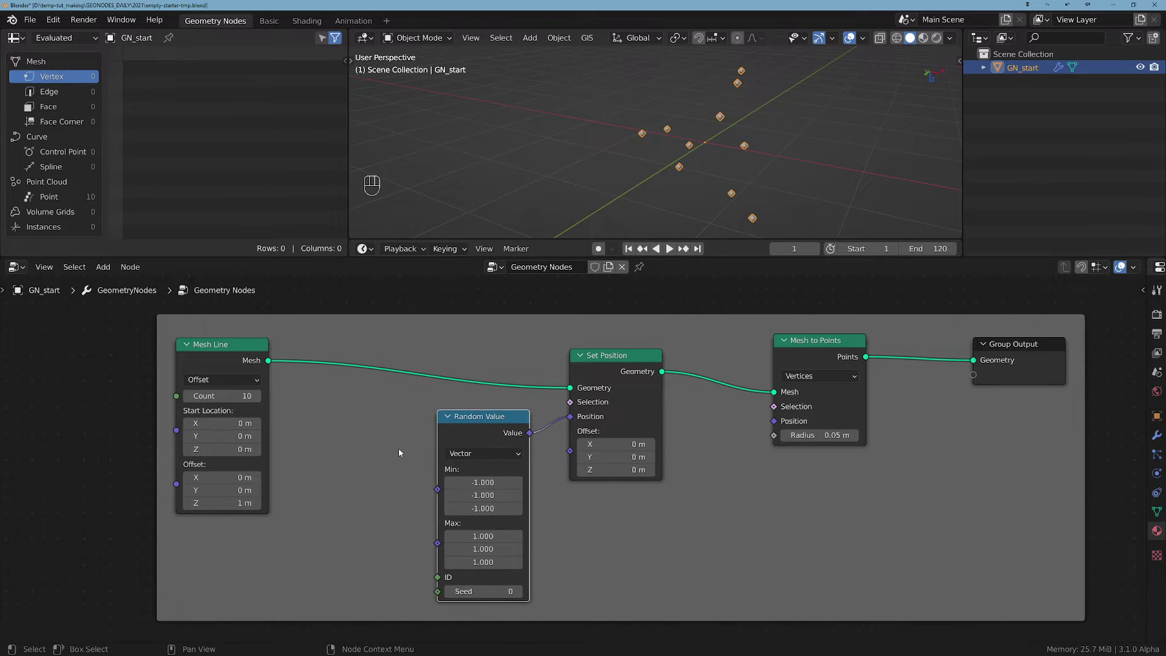
pyautogui.moveTo(407, 456); pyautogui.dragTo(538, 473, button='middle')
pyautogui.moveTo(360, 371); pyautogui.dragTo(460, 399)
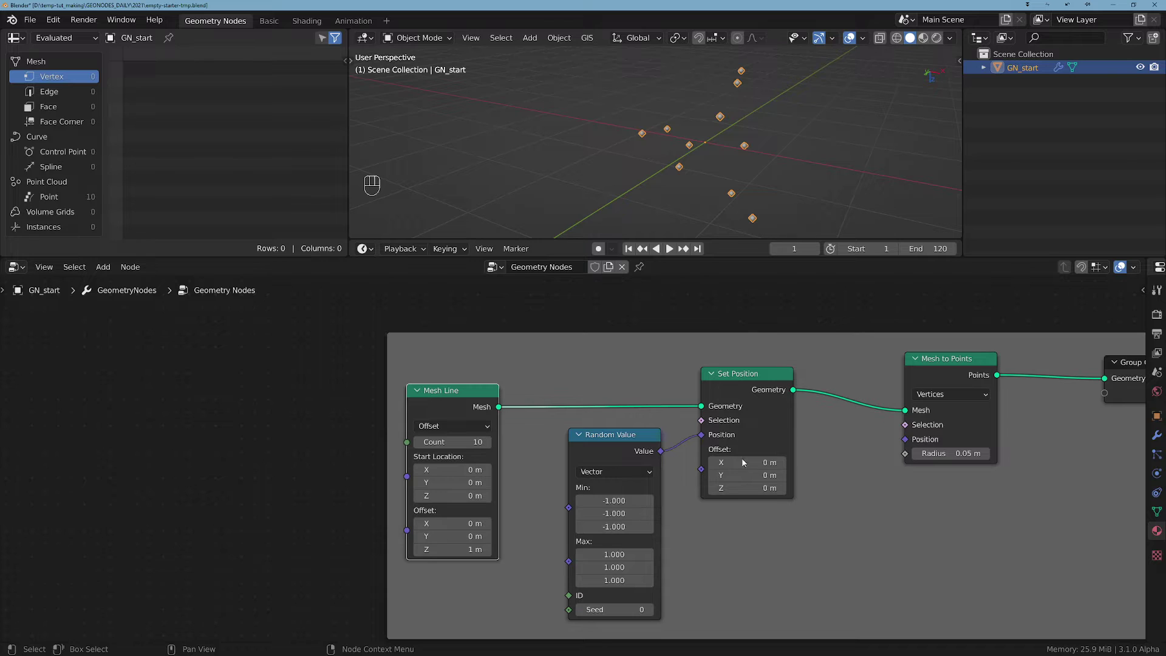
pyautogui.scroll(-3, 775, 419)
pyautogui.moveTo(474, 394); pyautogui.dragTo(664, 417, button='middle')
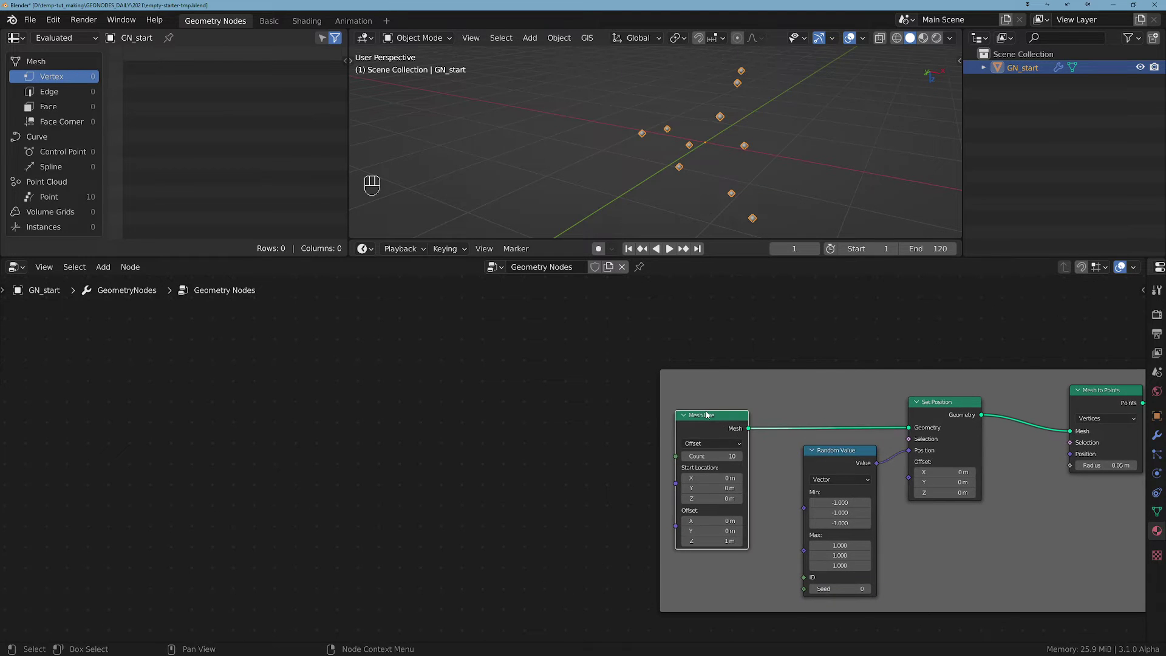
pyautogui.moveTo(706, 414)
pyautogui.mouseDown()
pyautogui.moveTo(676, 413)
pyautogui.moveTo(700, 418)
pyautogui.mouseUp()
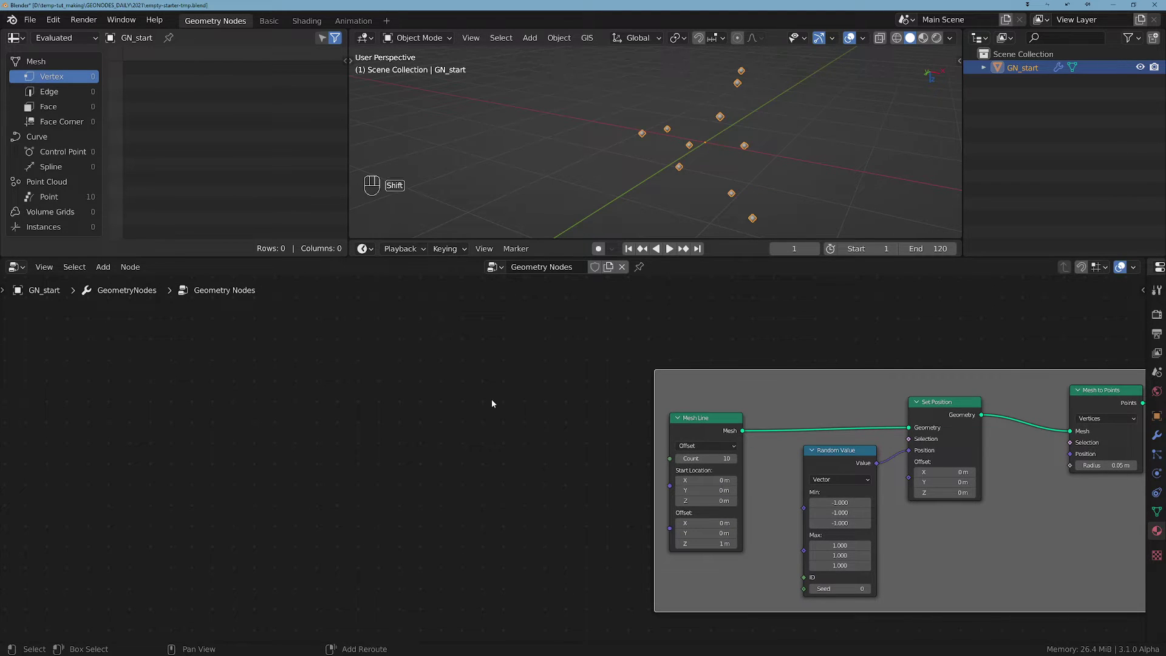
# Add a Scene Time node and place it in the empty space ahead of the Mesh Line node.
pyautogui.hotkey('shift', 'a')
pyautogui.moveTo(445, 357)
pyautogui.hotkey('shift', 'a')
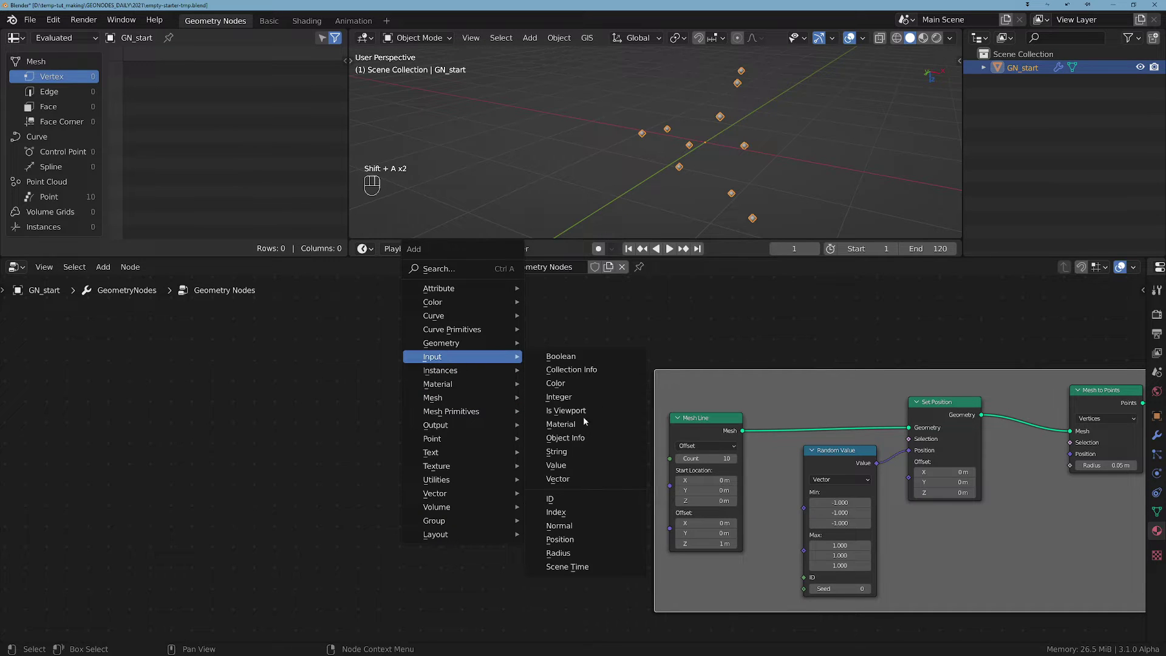
pyautogui.click(613, 565)
pyautogui.click(661, 383)
pyautogui.press('g')
pyautogui.click(340, 348)
# Add a Map Range node after Scene Time and connect the Frame output to its Value input.
pyautogui.scroll(1, 482, 423)
pyautogui.scroll(1, 483, 423)
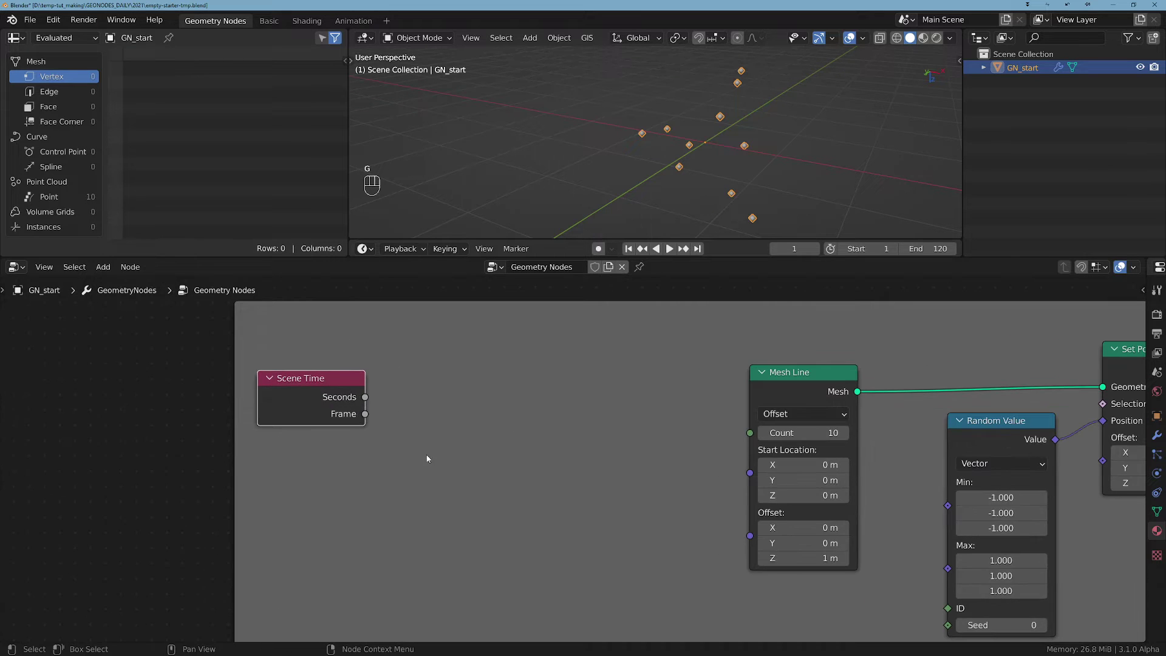
pyautogui.hotkey('shift', 'a')
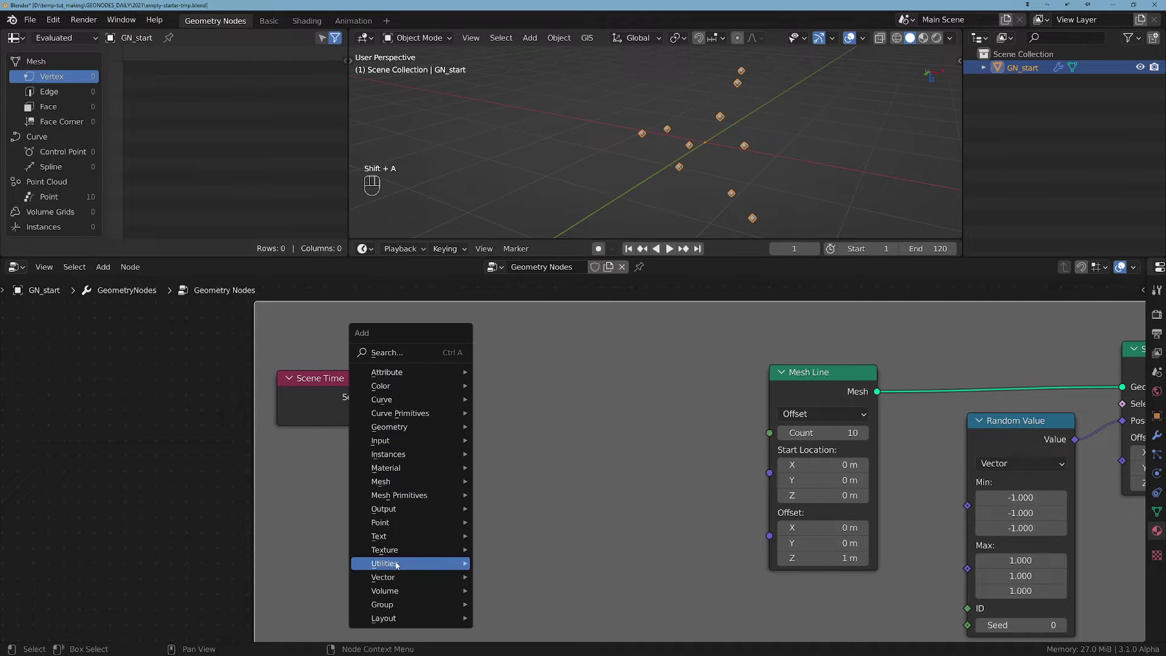
pyautogui.moveTo(425, 563)
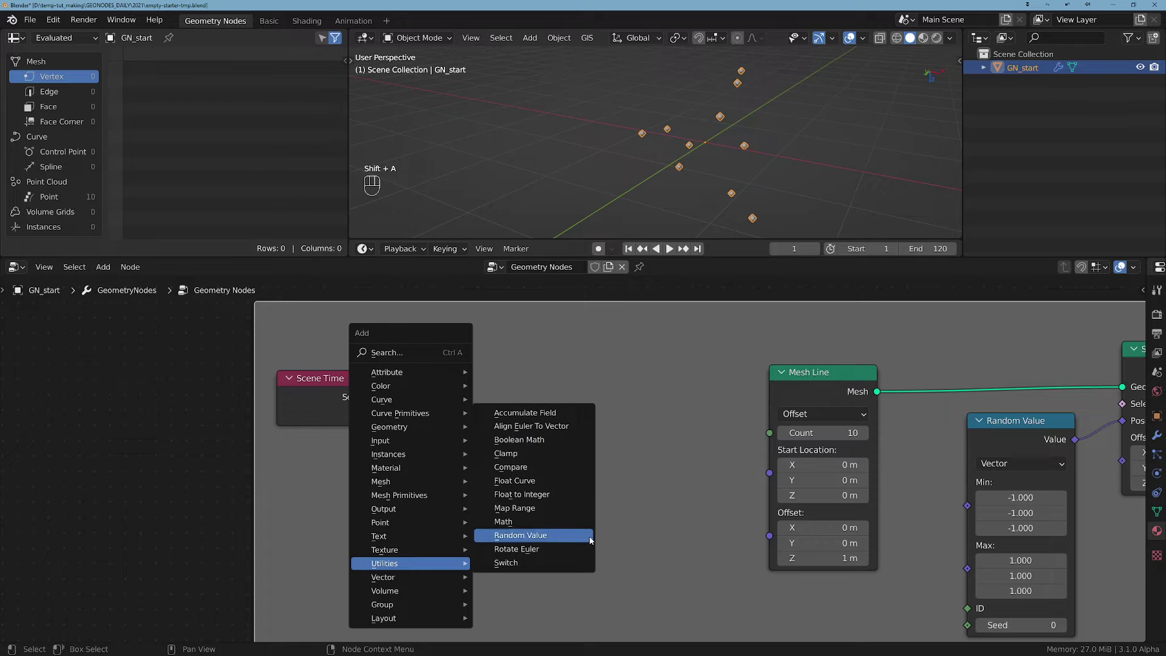
pyautogui.click(522, 508)
pyautogui.moveTo(385, 414); pyautogui.dragTo(470, 494)
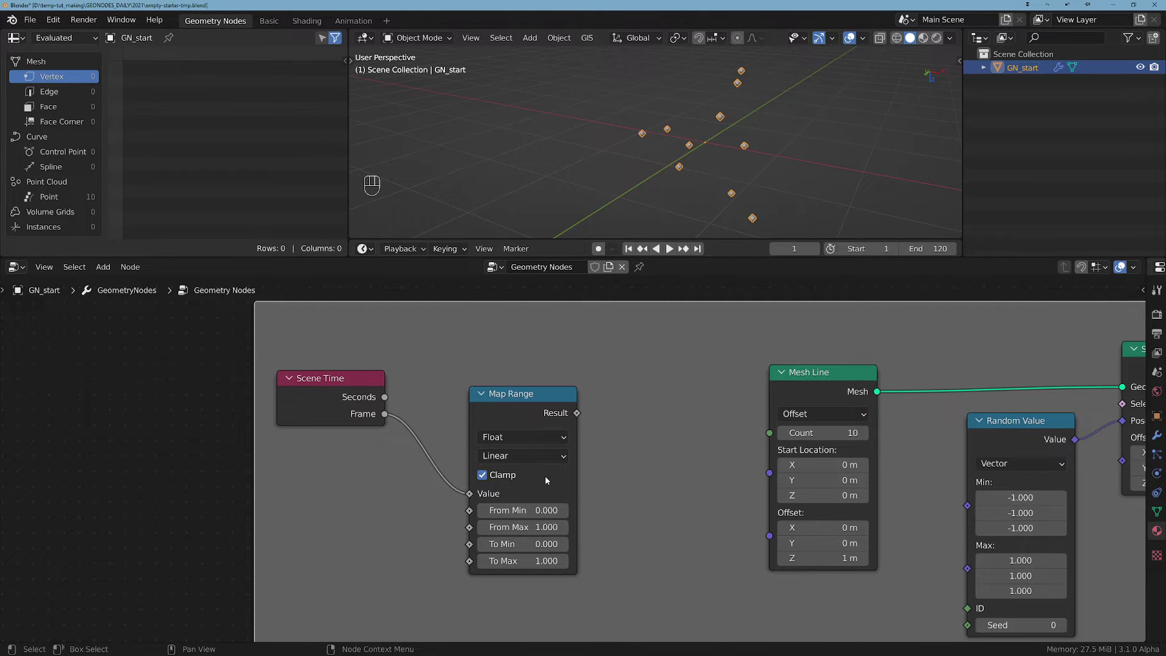
pyautogui.moveTo(353, 398); pyautogui.dragTo(369, 403)
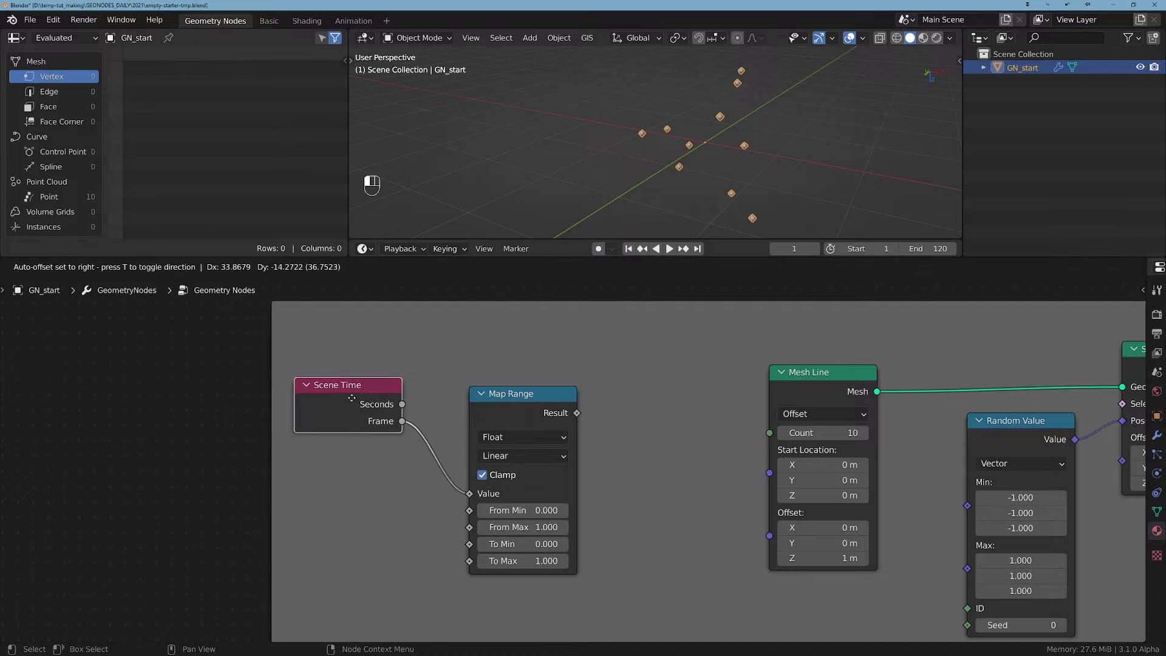
# Set the Map Range's From Min to 1 and From Max to 120, and move the node closer to Scene Time.
pyautogui.doubleClick(528, 509)
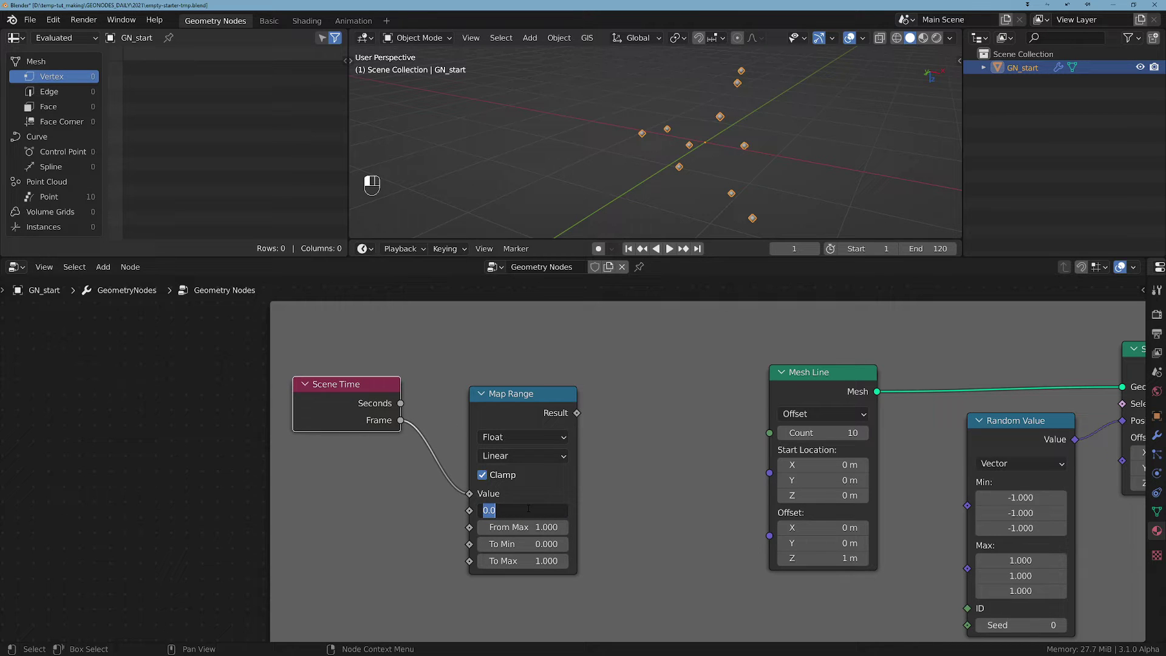
pyautogui.write('1')
pyautogui.press('Return')
pyautogui.doubleClick(547, 527)
pyautogui.write('120')
pyautogui.press('Return')
pyautogui.moveTo(540, 414); pyautogui.dragTo(506, 408)
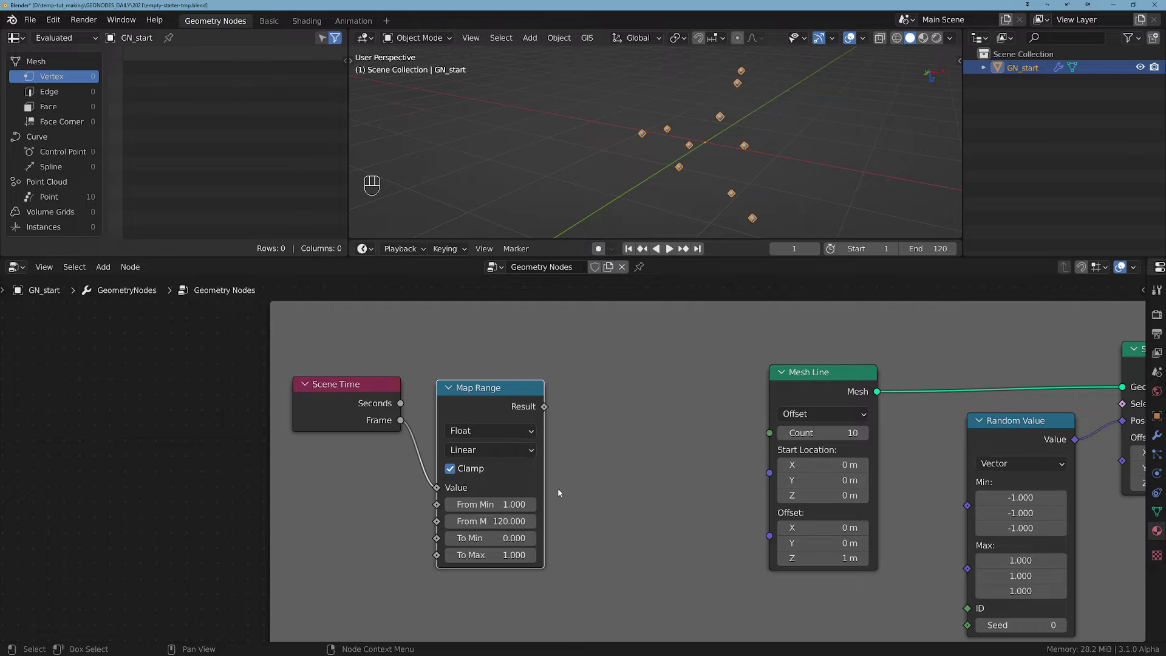
# Set the Map Range's To Min to 1 and To Max to 1000.
pyautogui.moveTo(560, 491); pyautogui.dragTo(570, 449, button='middle')
pyautogui.doubleClick(513, 497)
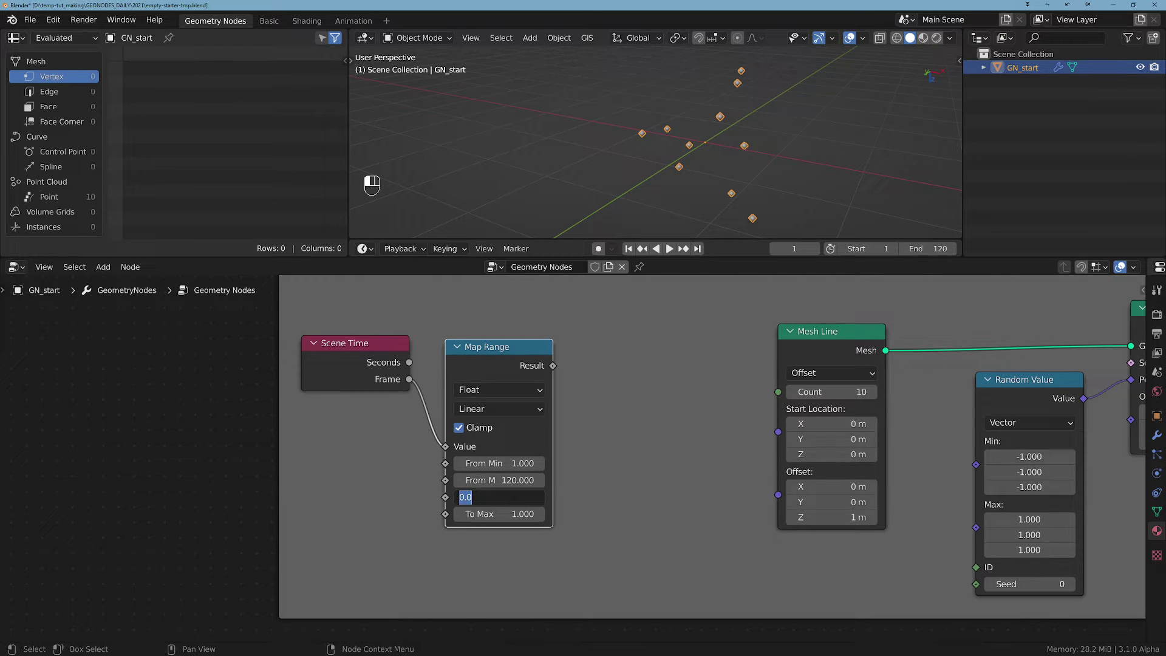
pyautogui.write('1')
pyautogui.press('Return')
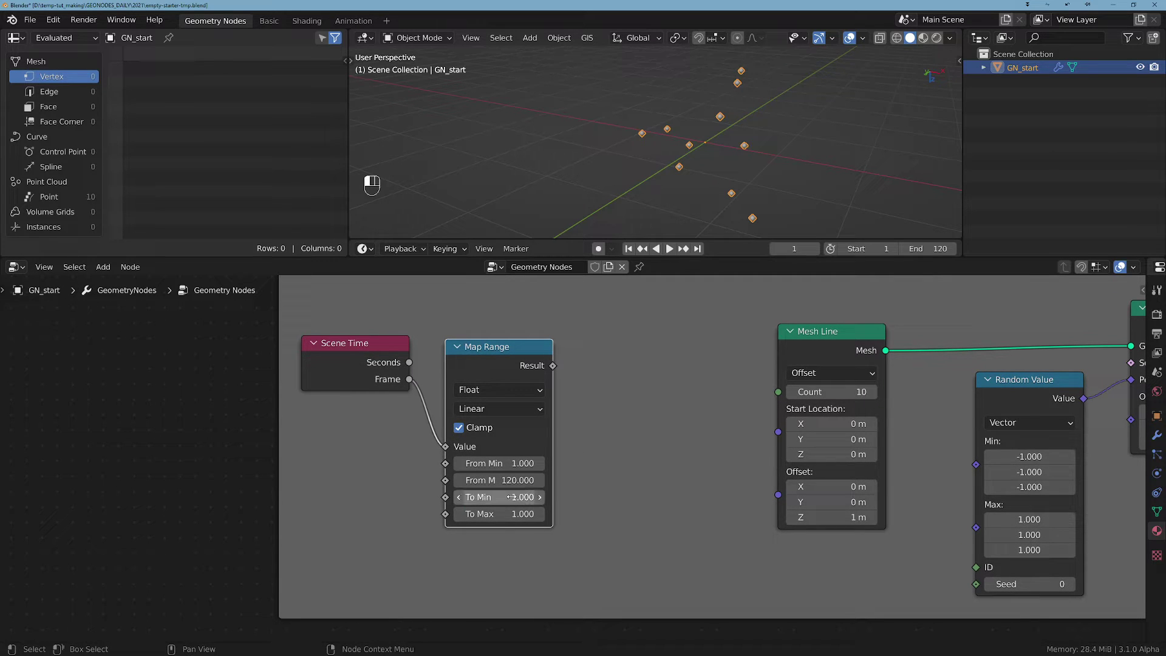
pyautogui.doubleClick(510, 513)
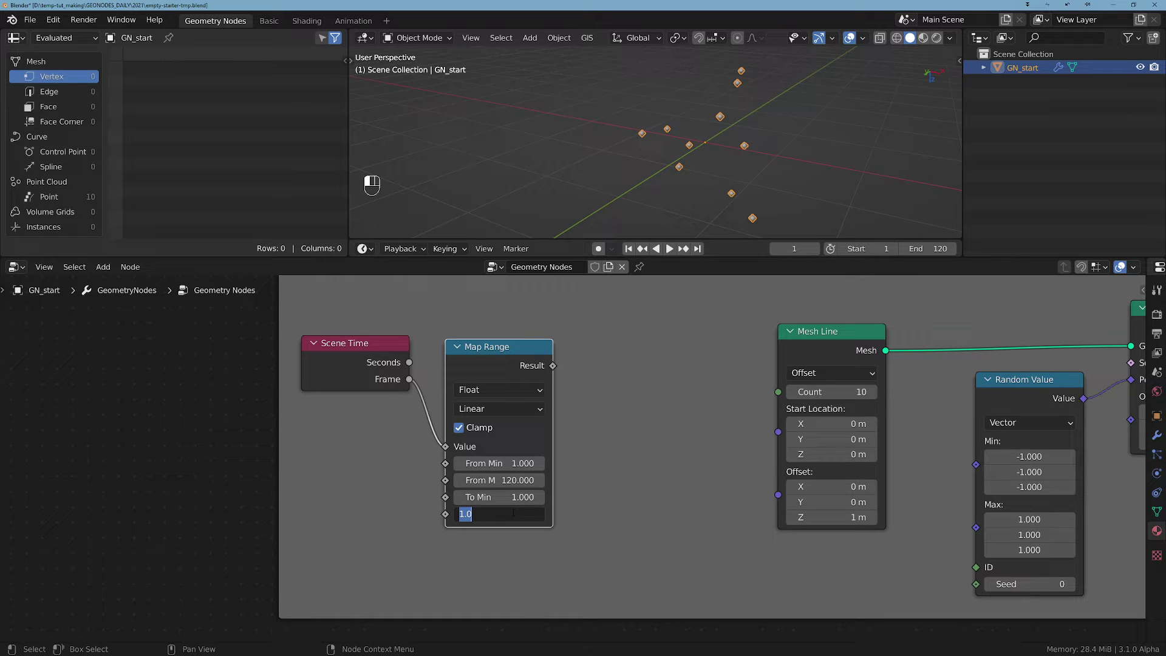
pyautogui.write('1000')
pyautogui.press('Return')
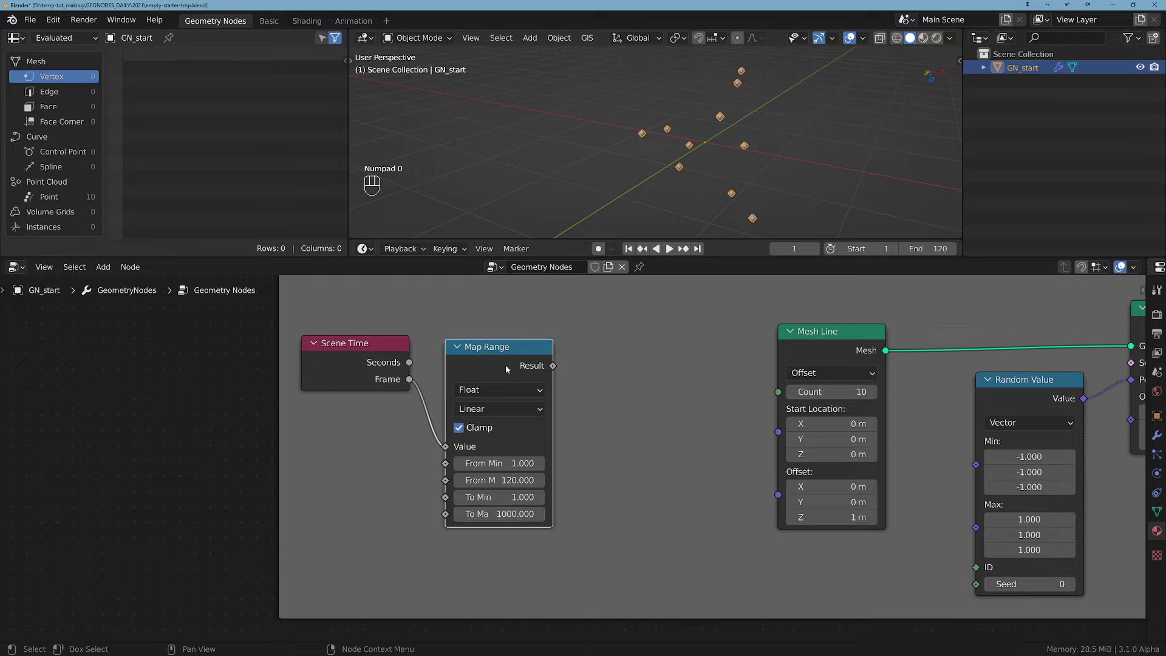
# Connect the Map Range's Result to the Mesh Line's Count and play the animation to preview the growing points.
pyautogui.moveTo(553, 367); pyautogui.dragTo(778, 392)
pyautogui.press('space')
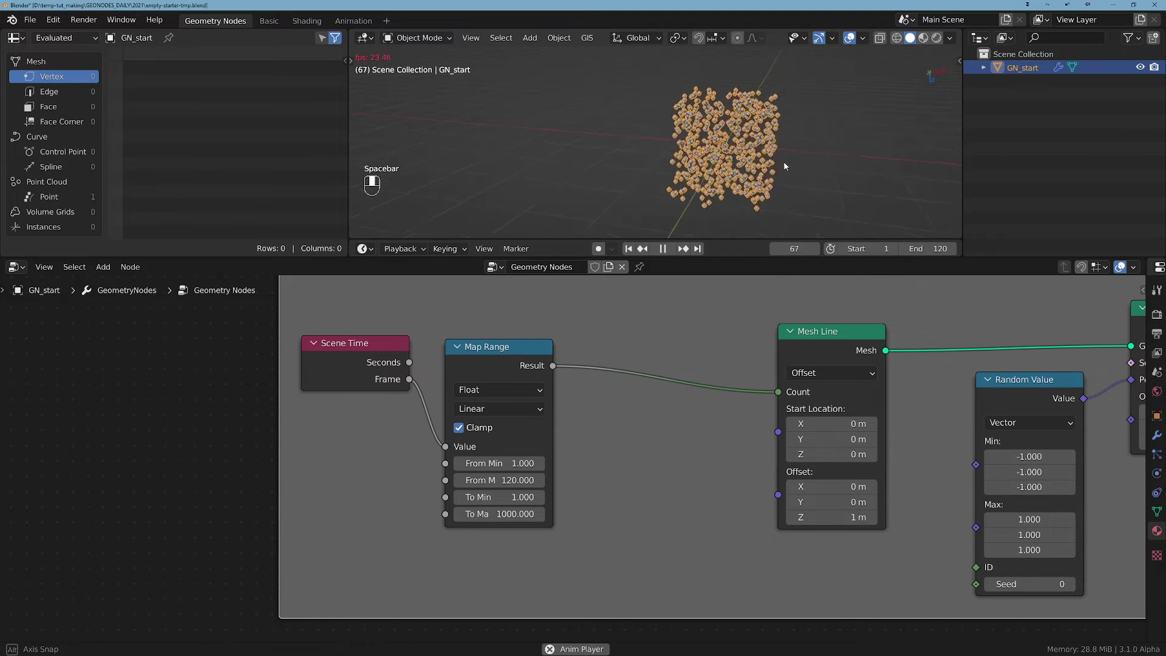
pyautogui.moveTo(862, 139); pyautogui.dragTo(767, 231, button='middle')
pyautogui.press('space')
# Move the Map Range and Scene Time nodes closer to the Mesh Line node to tidy the node layout.
pyautogui.scroll(-2, 684, 440)
pyautogui.moveTo(684, 441); pyautogui.dragTo(473, 427, button='middle')
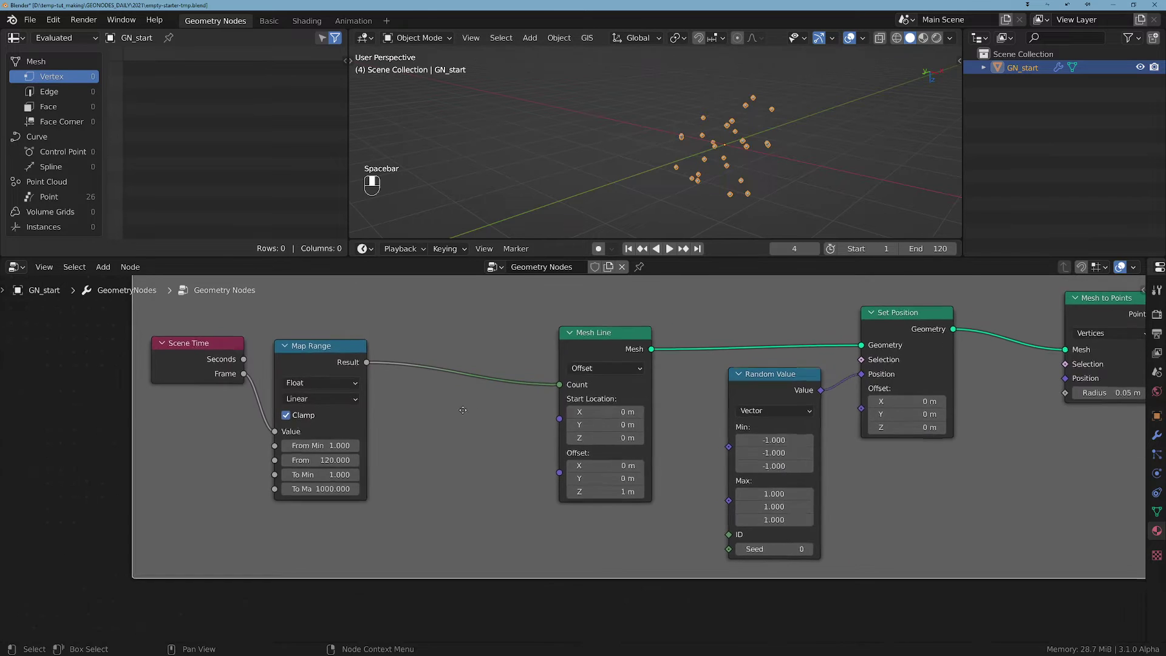
pyautogui.moveTo(331, 349); pyautogui.dragTo(445, 362)
pyautogui.moveTo(220, 351); pyautogui.dragTo(299, 355)
pyautogui.scroll(-1, 374, 357)
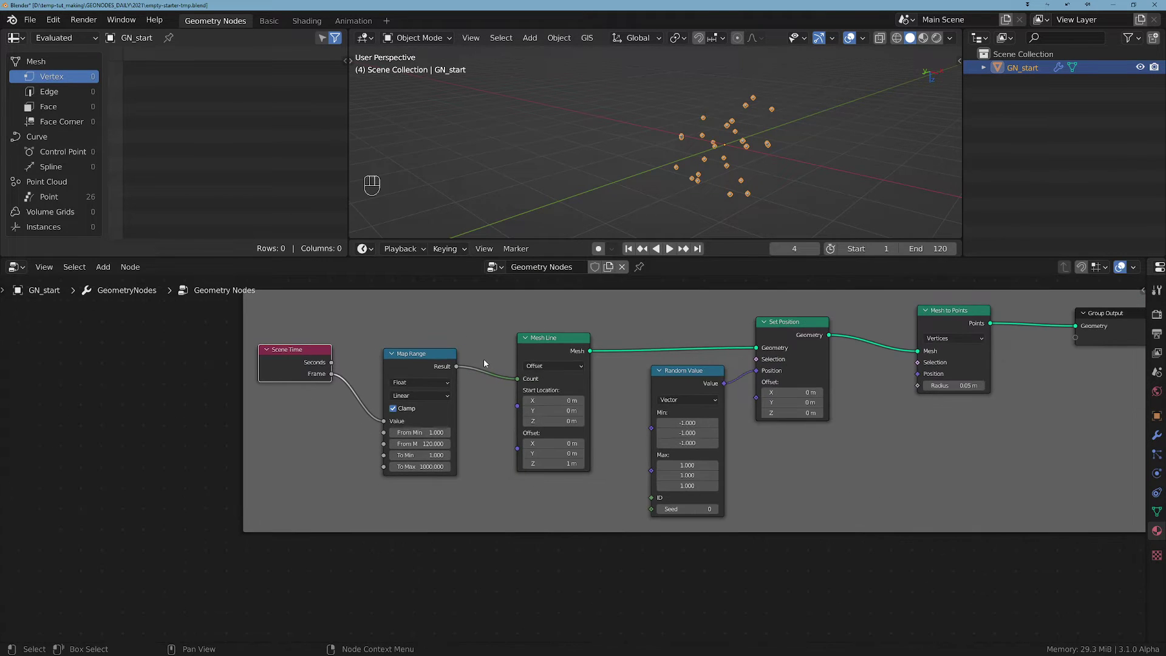
# Move the Group Output node well away from the Mesh to Points node to make room for more nodes.
pyautogui.scroll(-2, 680, 377)
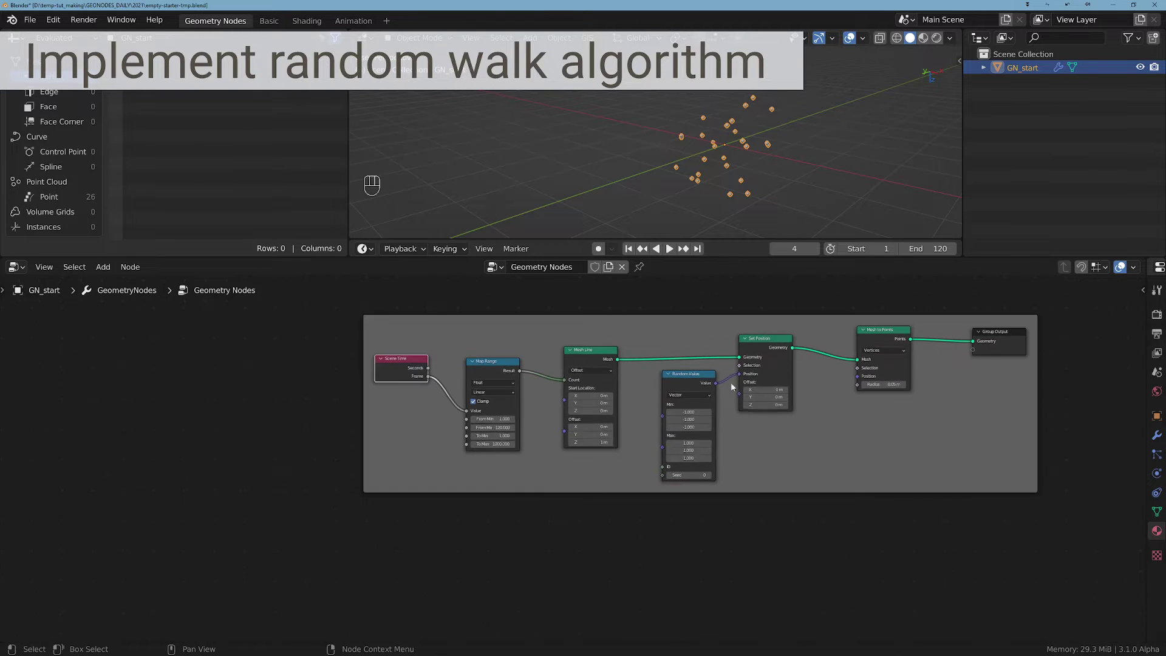
pyautogui.moveTo(814, 390); pyautogui.dragTo(248, 427, button='middle')
pyautogui.moveTo(439, 364); pyautogui.dragTo(801, 359)
pyautogui.moveTo(523, 425); pyautogui.dragTo(691, 403, button='middle')
pyautogui.scroll(4, 684, 402)
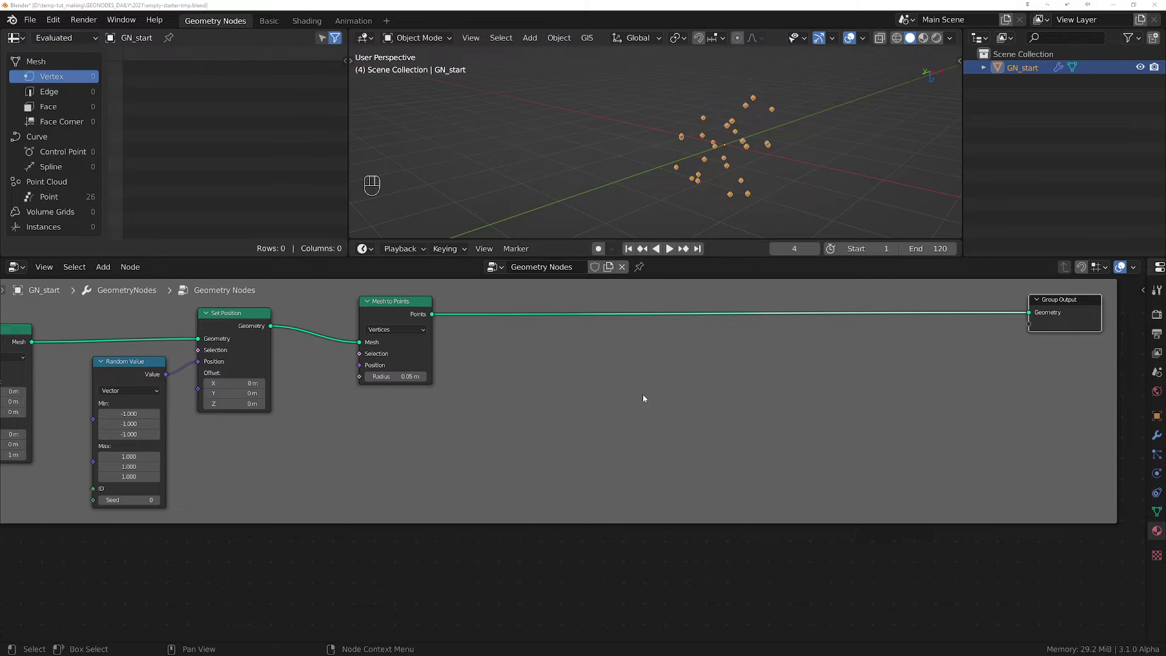
# Add an Accumulate Field node between Mesh to Points and Group Output and set its data type to Vector.
pyautogui.hotkey('shift', 'a')
pyautogui.moveTo(641, 395)
pyautogui.click(704, 395)
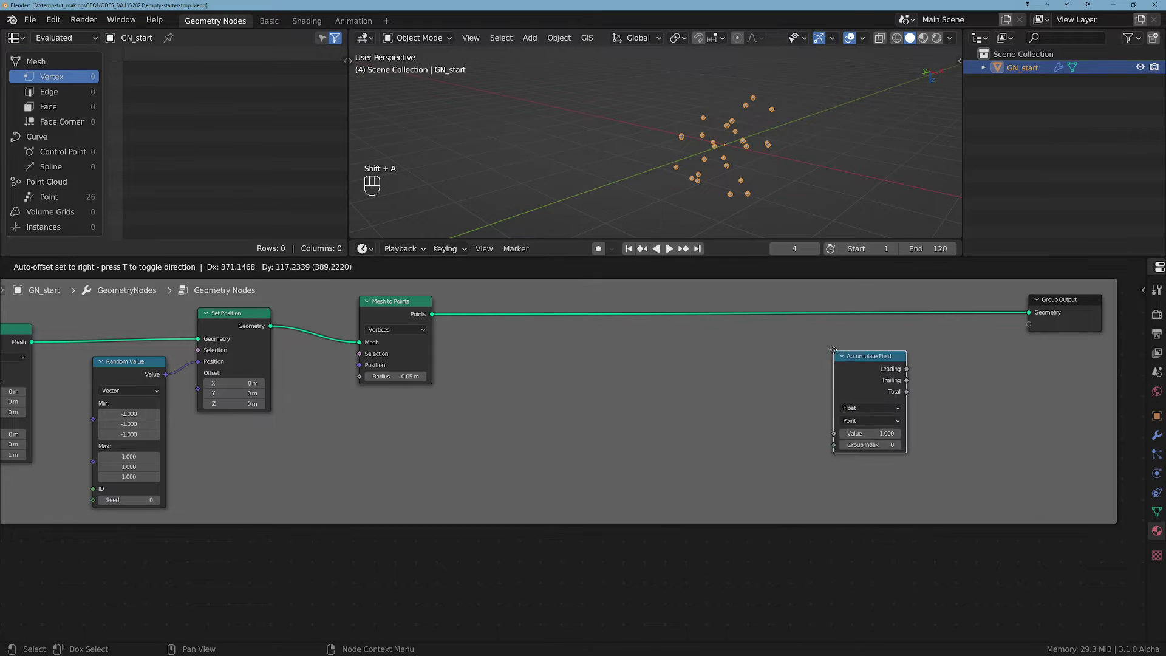
pyautogui.click(729, 330)
pyautogui.scroll(1, 629, 415)
pyautogui.moveTo(666, 414); pyautogui.dragTo(594, 417, button='middle')
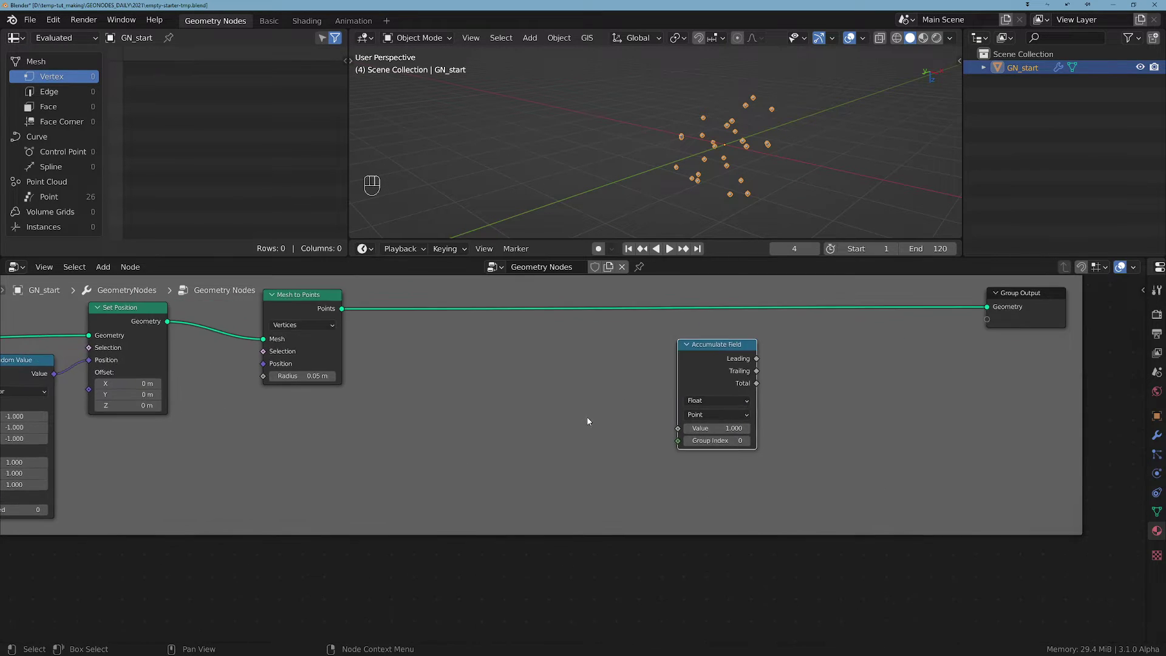
pyautogui.click(721, 401)
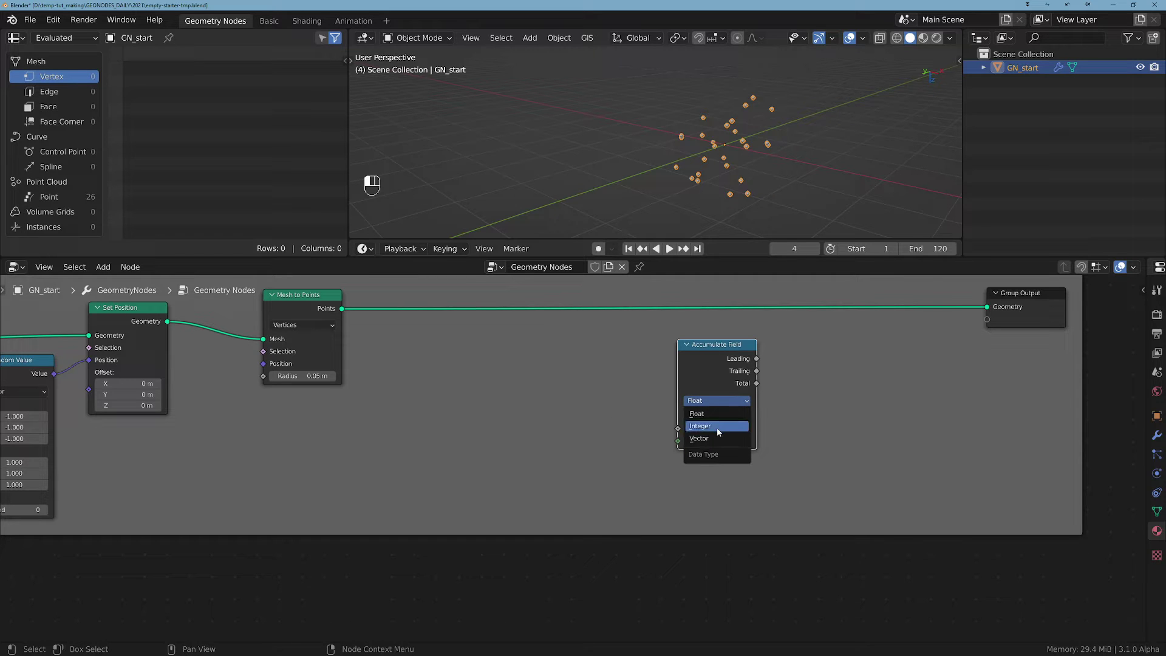
pyautogui.click(708, 425)
pyautogui.scroll(2, 643, 396)
pyautogui.press('Home')
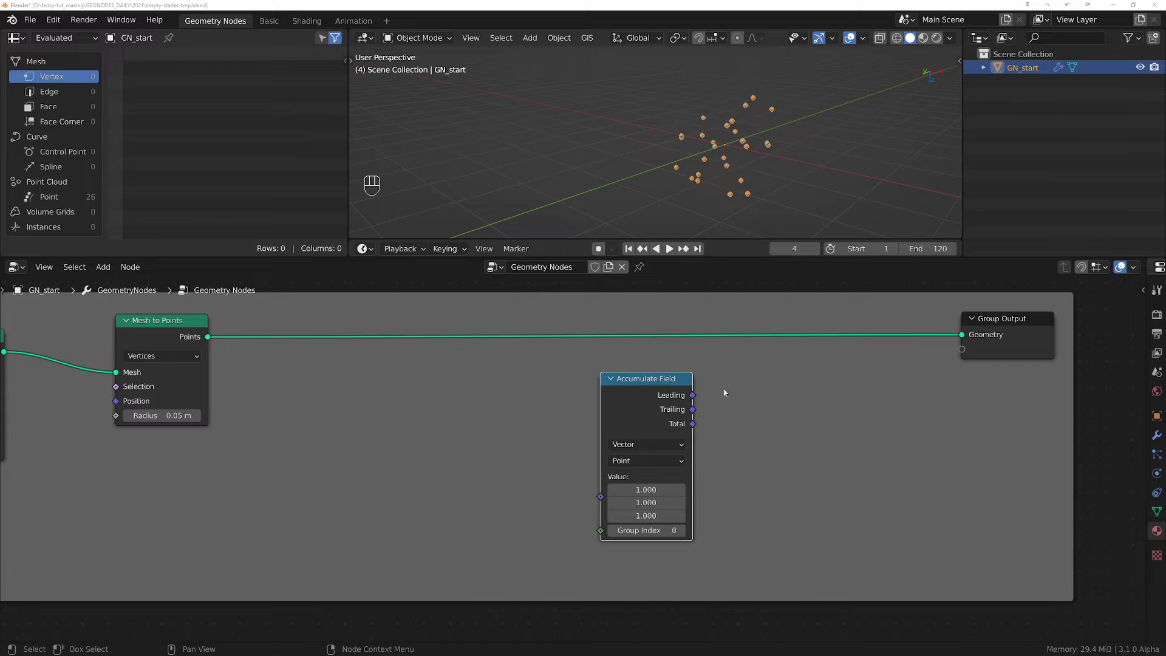
pyautogui.scroll(-1, 352, 415)
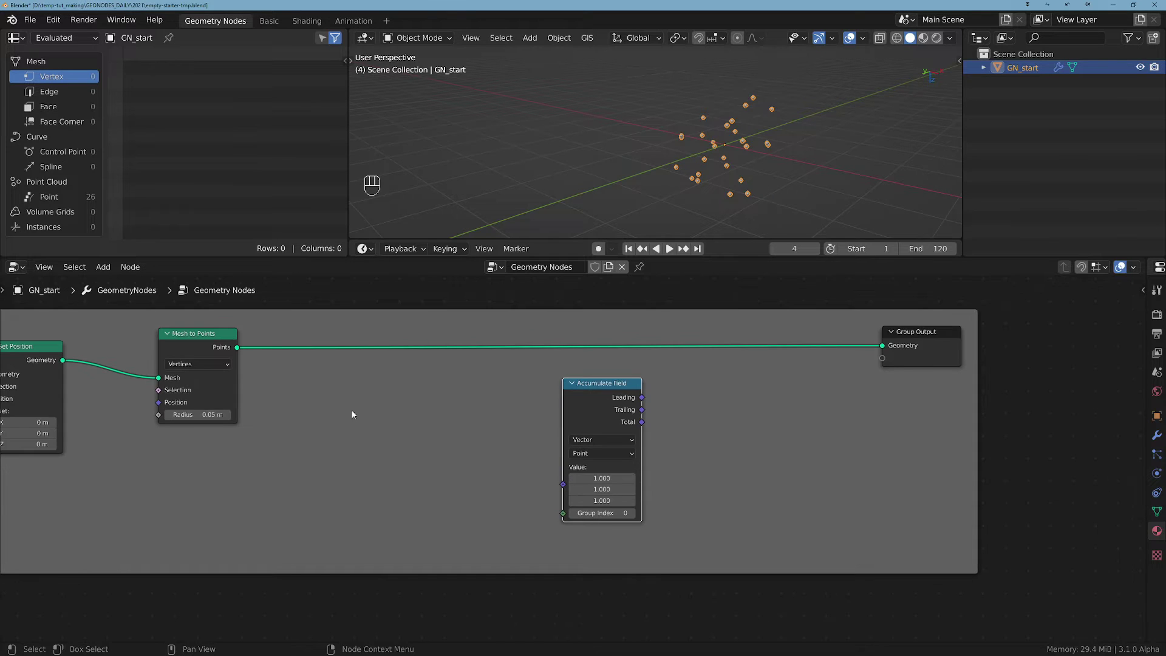
# Insert a duplicate of the Set Position node before the Group Output and connect the Accumulate Field's Leading output to its Position.
pyautogui.click(36, 365)
pyautogui.hotkey('shift', 'd')
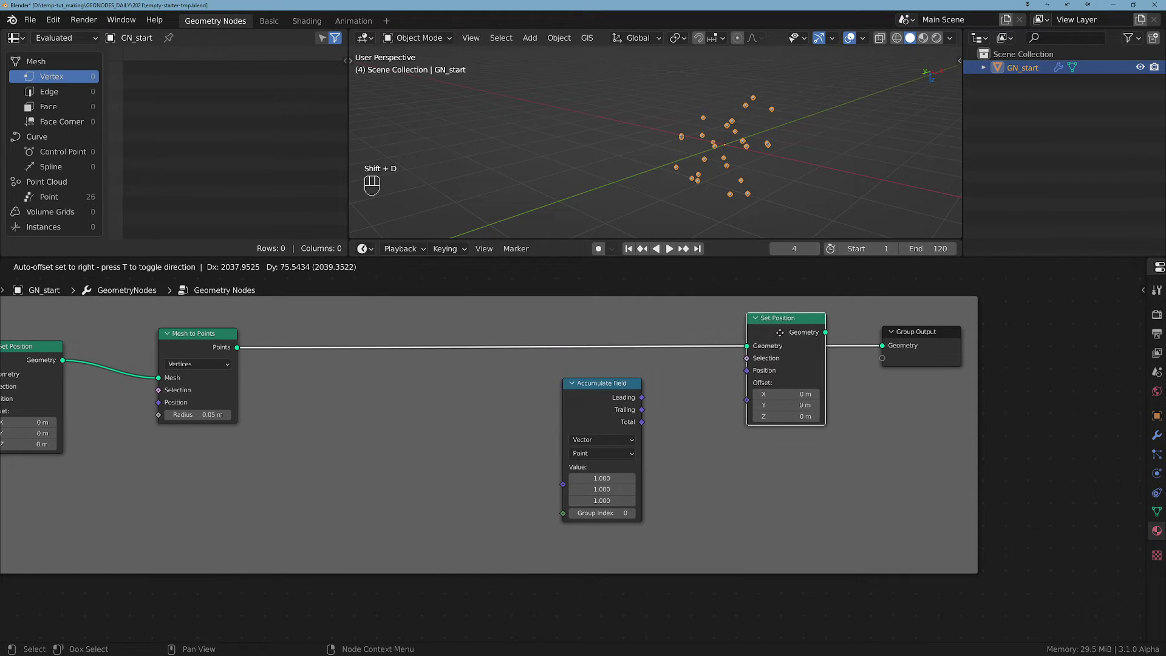
pyautogui.click(778, 337)
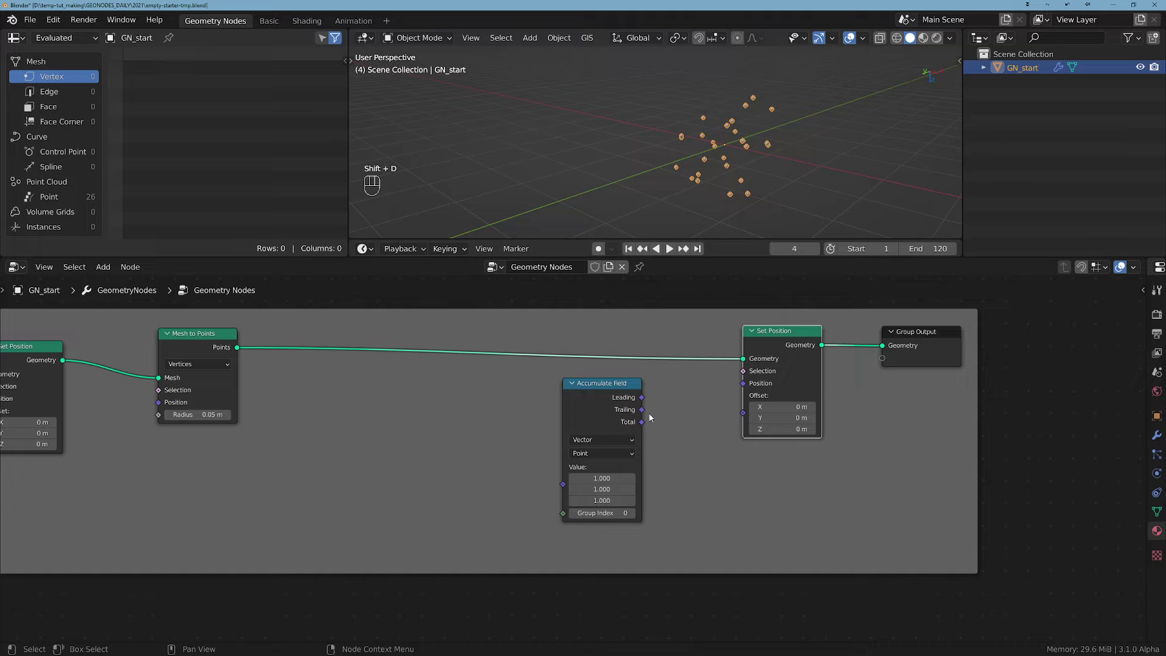
pyautogui.scroll(1, 650, 416)
pyautogui.moveTo(640, 396); pyautogui.dragTo(803, 356)
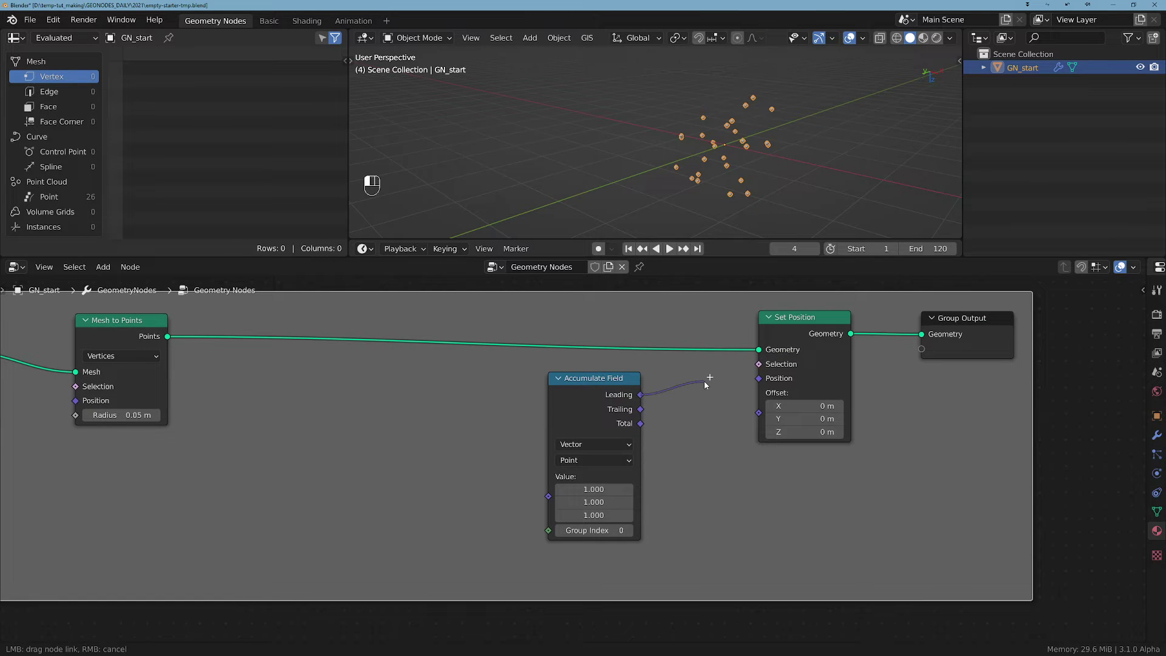
pyautogui.moveTo(736, 376); pyautogui.dragTo(758, 378)
pyautogui.moveTo(642, 395)
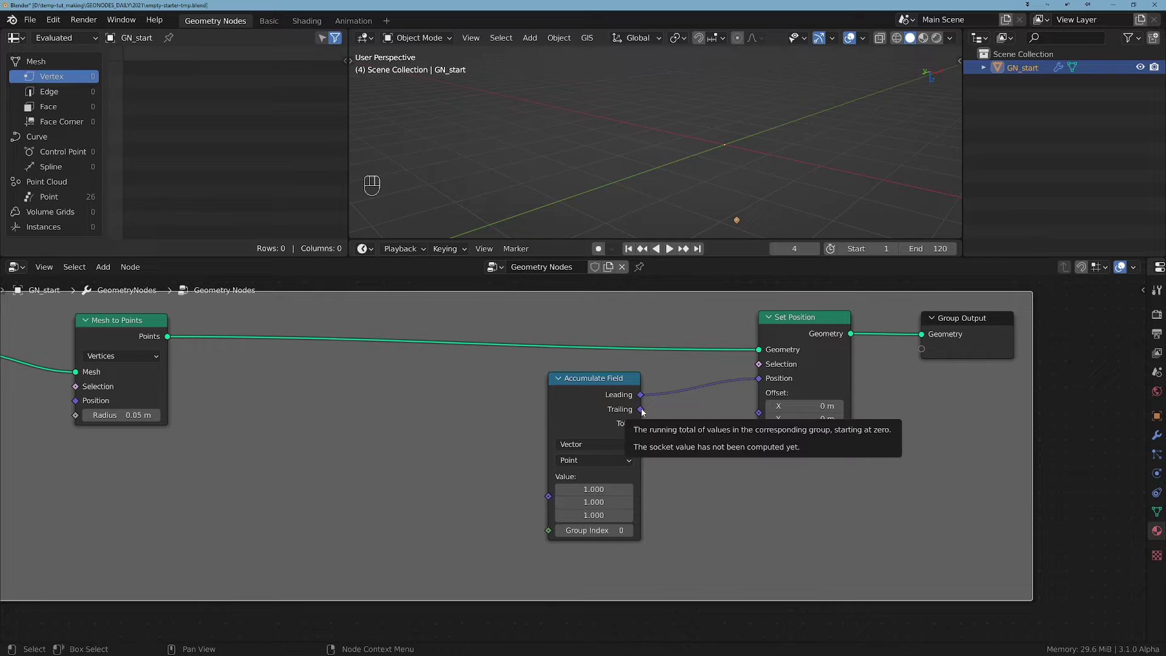
# Rearrange the Accumulate Field, second Set Position and Group Output nodes to tidy the end of the node chain.
pyautogui.moveTo(607, 419); pyautogui.dragTo(639, 408)
pyautogui.scroll(-2, 543, 409)
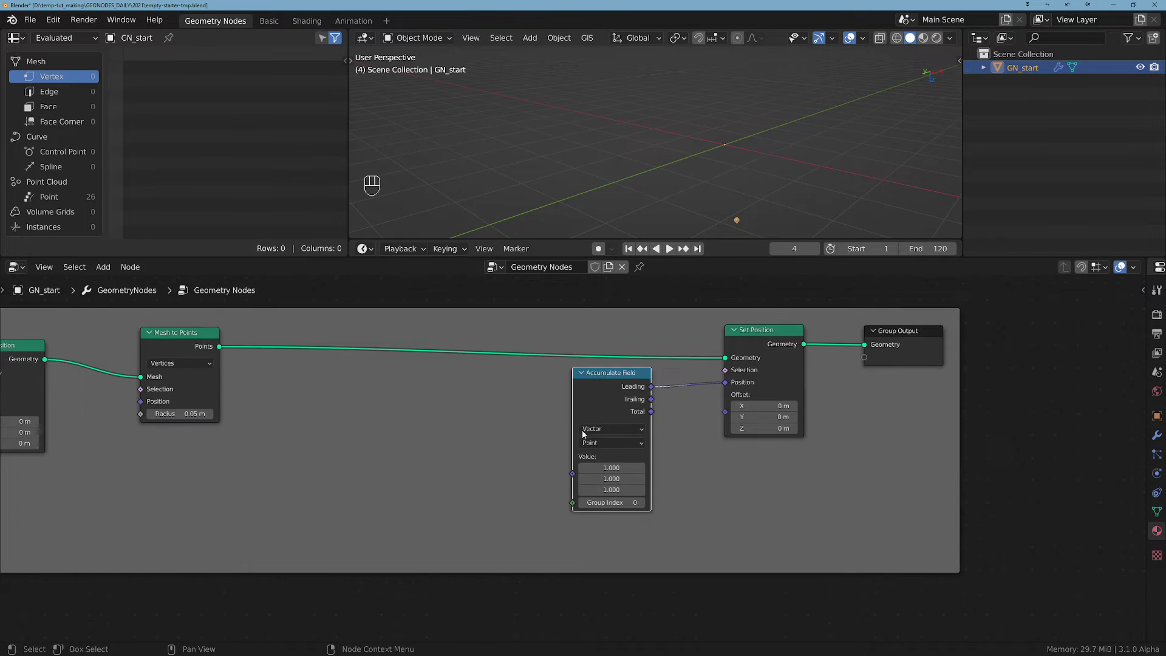
pyautogui.moveTo(735, 395); pyautogui.dragTo(880, 425, button='middle')
pyautogui.moveTo(1093, 386); pyautogui.dragTo(855, 388, button='middle')
pyautogui.moveTo(837, 373); pyautogui.dragTo(863, 360)
pyautogui.moveTo(685, 380); pyautogui.dragTo(703, 364)
pyautogui.moveTo(527, 414); pyautogui.dragTo(554, 406)
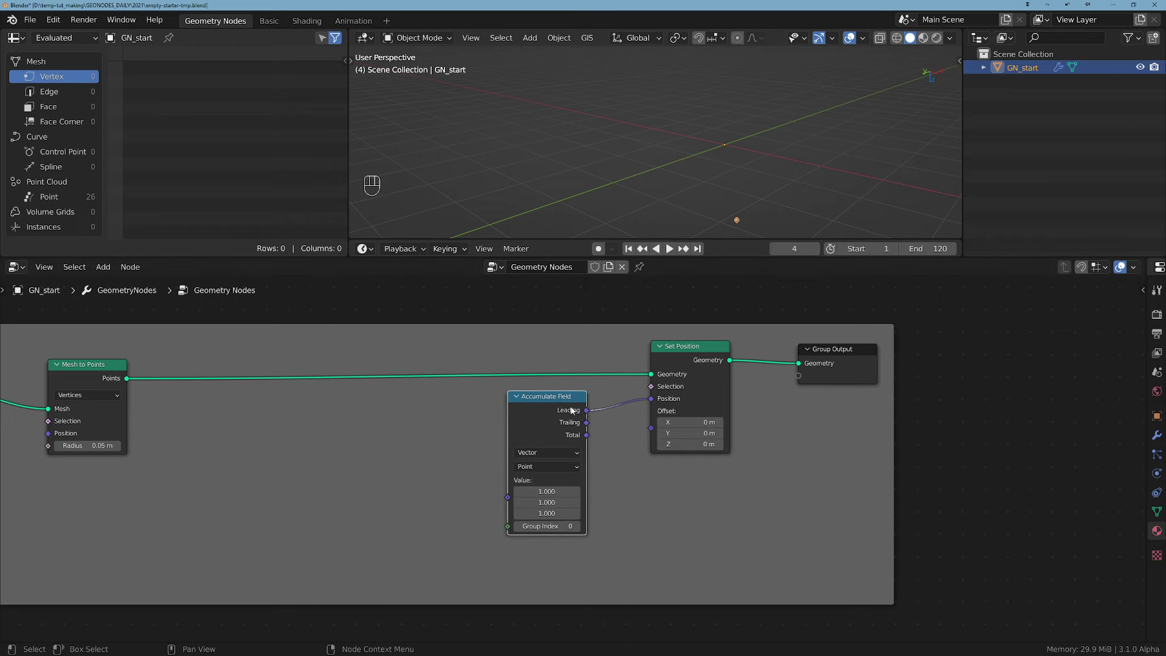
pyautogui.scroll(-3, 532, 419)
pyautogui.moveTo(532, 419); pyautogui.dragTo(738, 421, button='middle')
pyautogui.moveTo(749, 415); pyautogui.dragTo(773, 410)
pyautogui.moveTo(601, 440); pyautogui.dragTo(706, 437, button='middle')
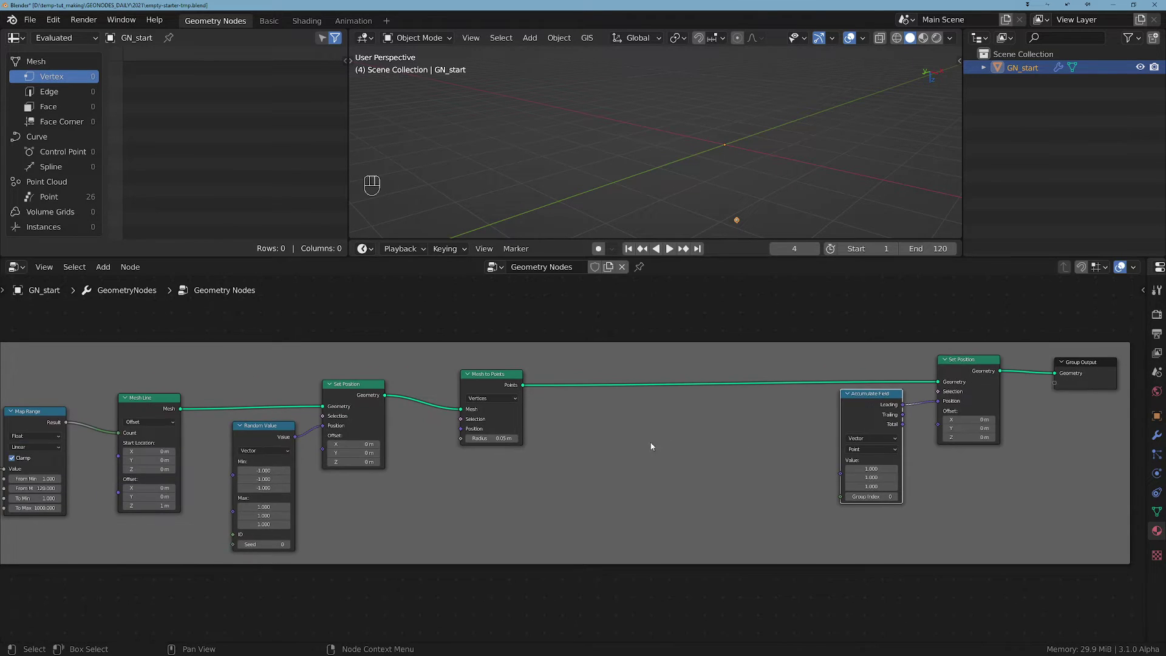
pyautogui.moveTo(574, 450); pyautogui.dragTo(654, 445, button='middle')
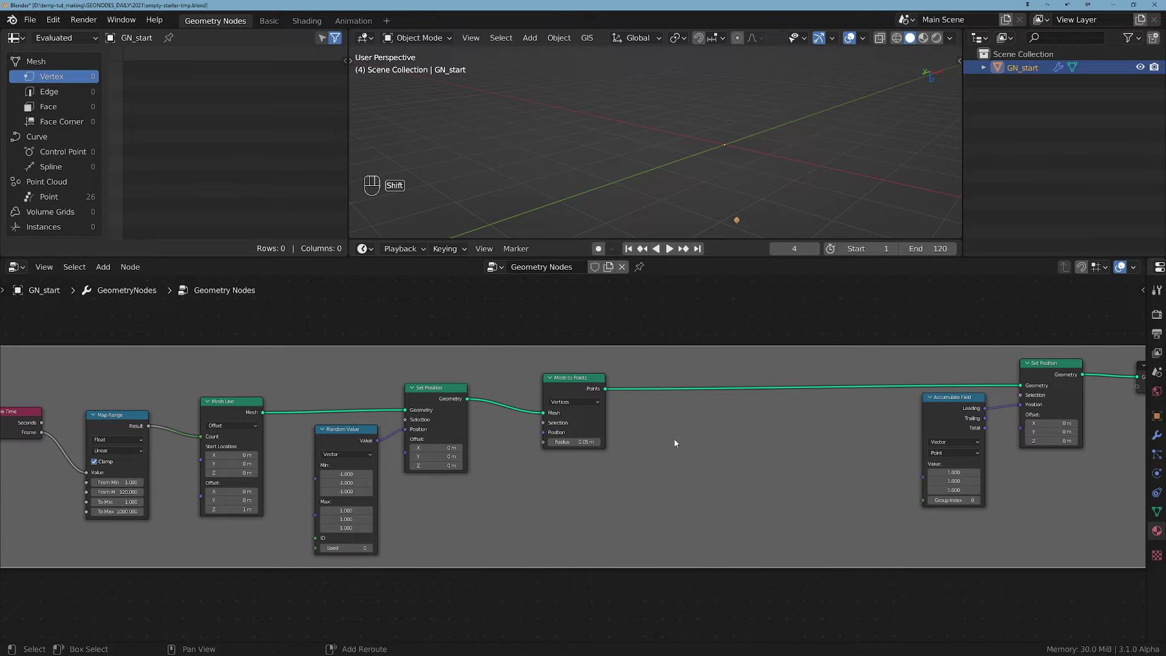
# Add a Transfer Attribute node and connect the Mesh to Points node's Points output to its Target.
pyautogui.hotkey('shift', 'a')
pyautogui.moveTo(676, 442)
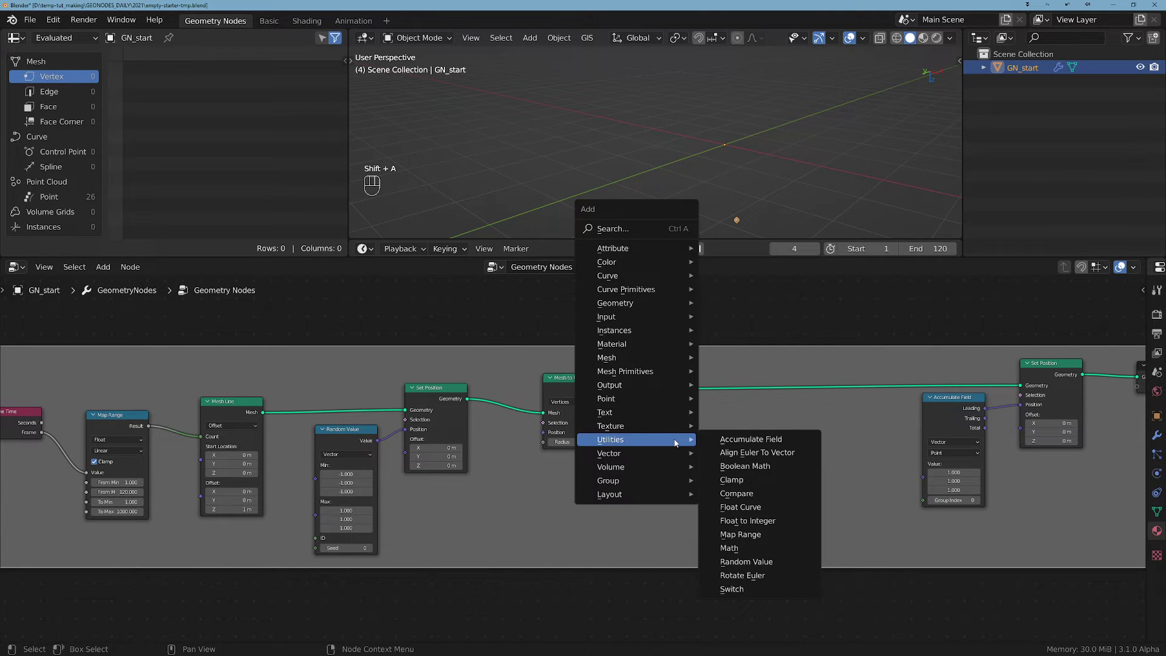
pyautogui.moveTo(674, 248)
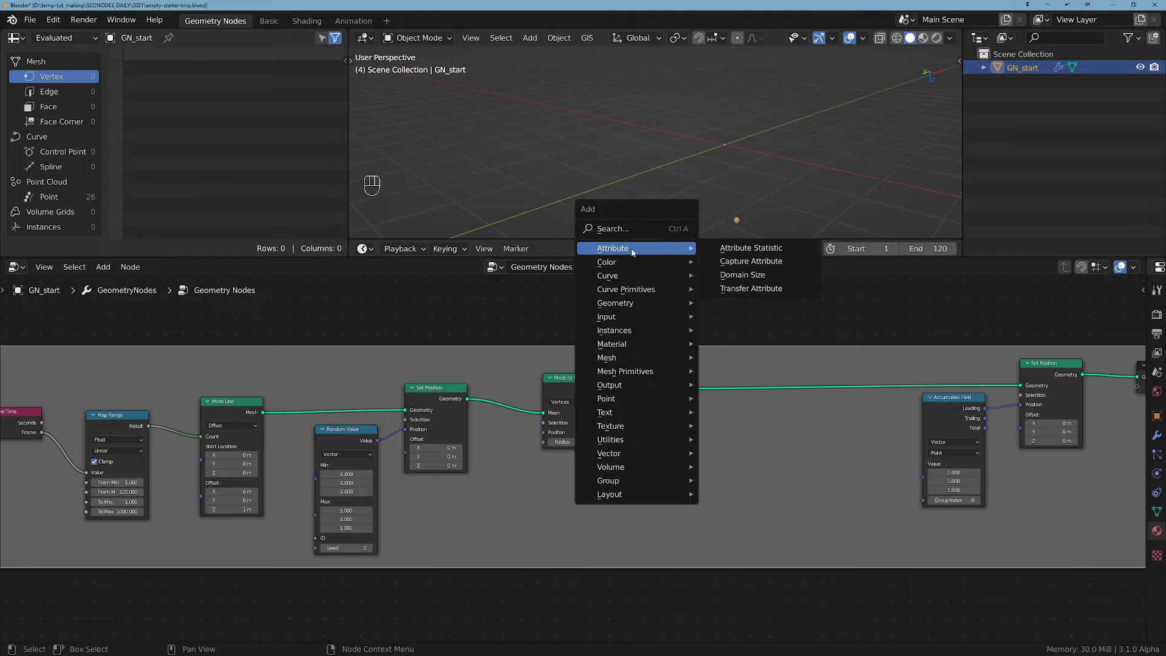
pyautogui.click(760, 293)
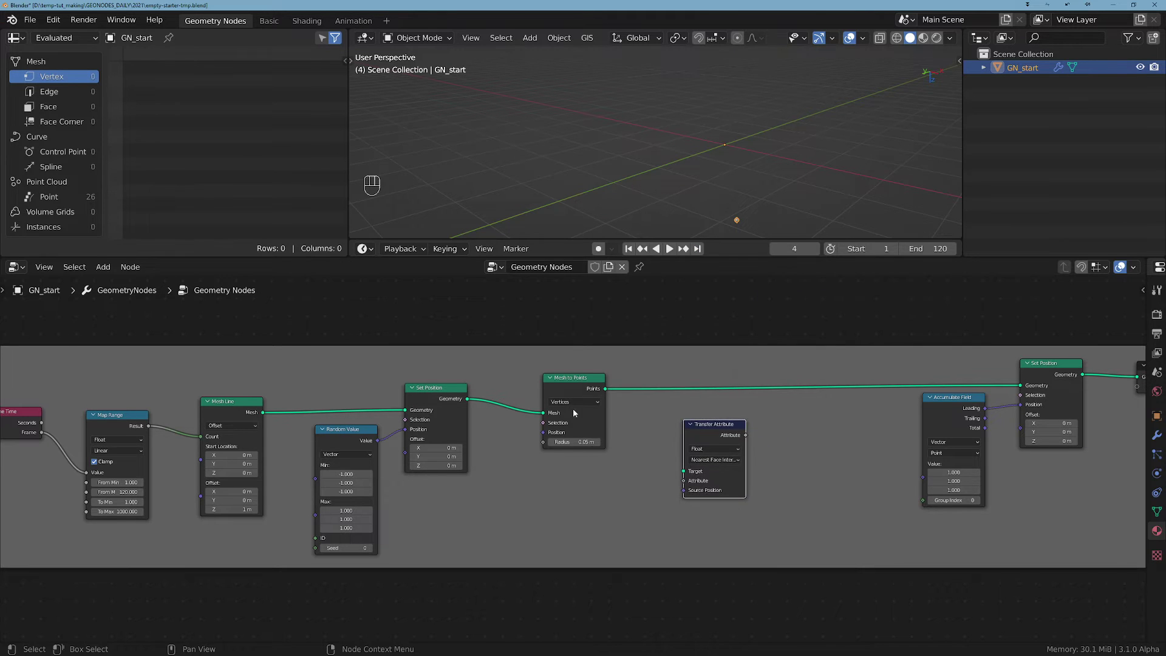
pyautogui.scroll(1, 522, 388)
pyautogui.click(539, 379)
pyautogui.moveTo(593, 388); pyautogui.dragTo(487, 368, button='middle')
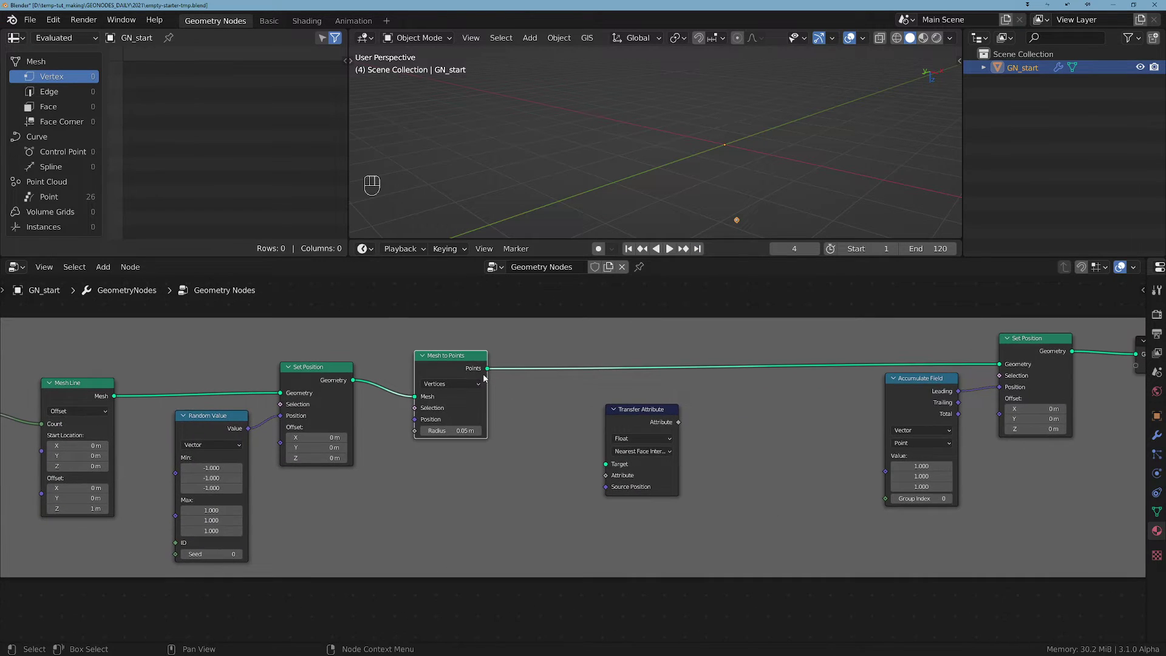
pyautogui.moveTo(487, 368); pyautogui.dragTo(607, 465)
# Set the Transfer Attribute node's mapping to Index and its data type to Vector, and shift the node nearer to Mesh to Points.
pyautogui.click(642, 451)
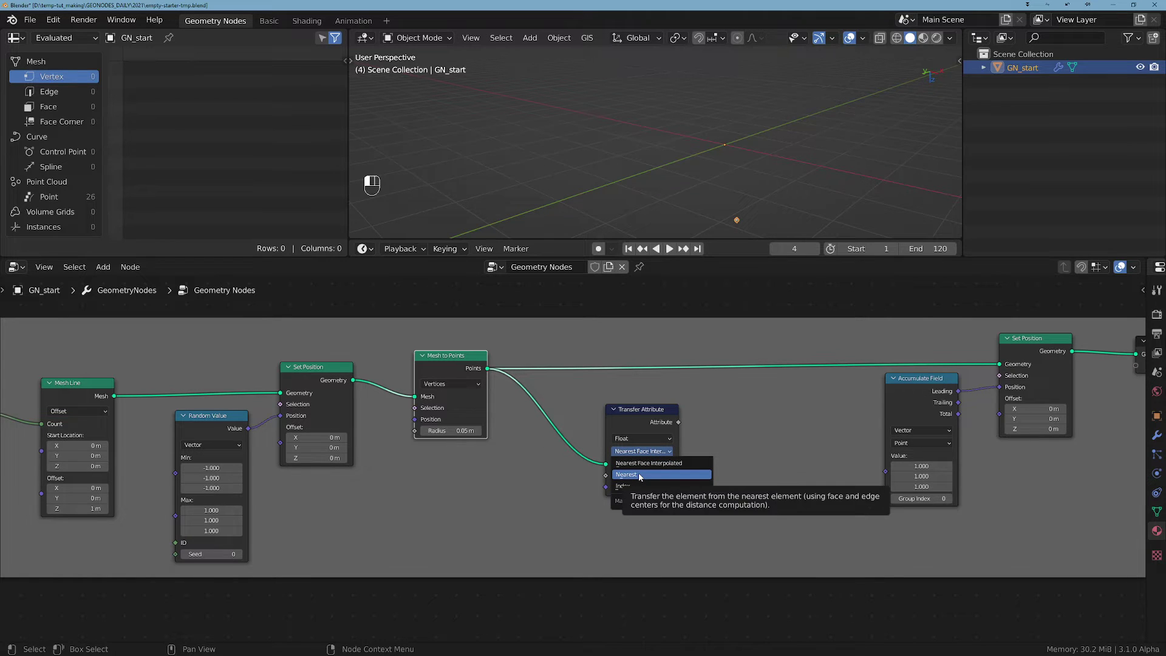
pyautogui.click(640, 476)
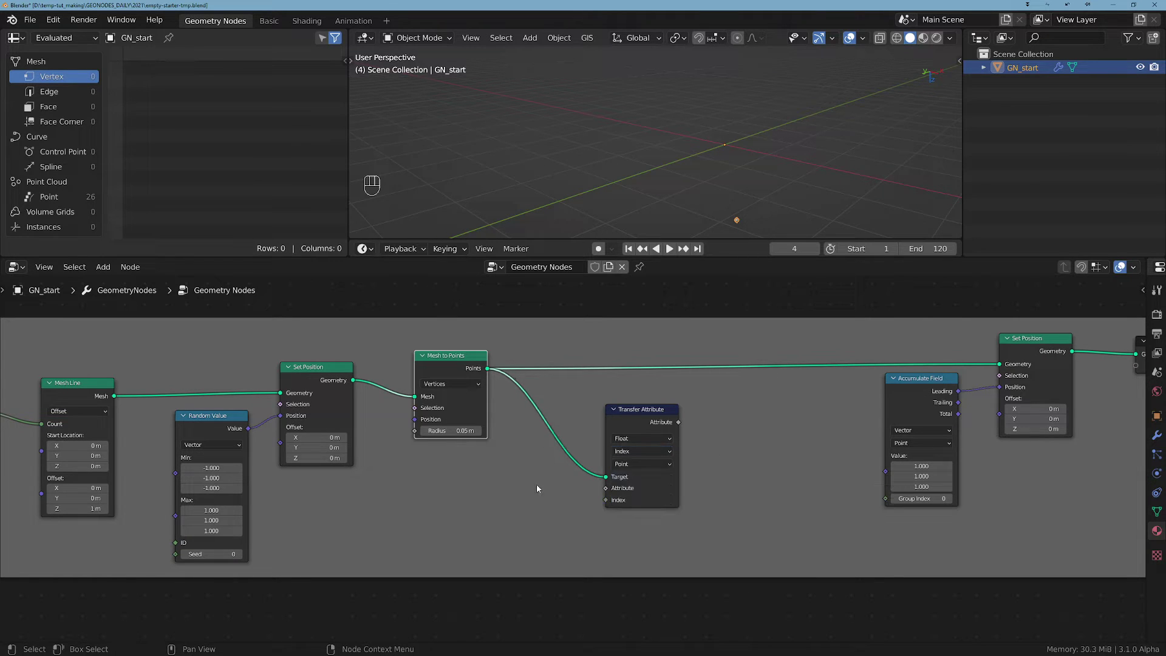
pyautogui.click(655, 440)
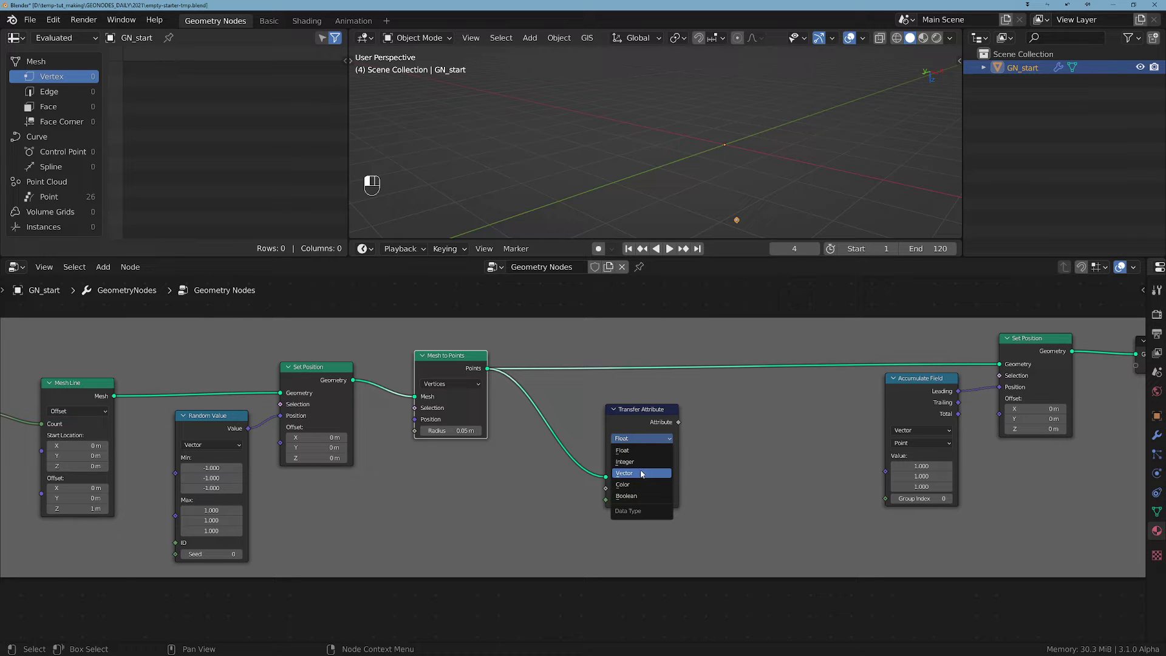
pyautogui.click(642, 473)
pyautogui.moveTo(647, 419); pyautogui.dragTo(623, 416)
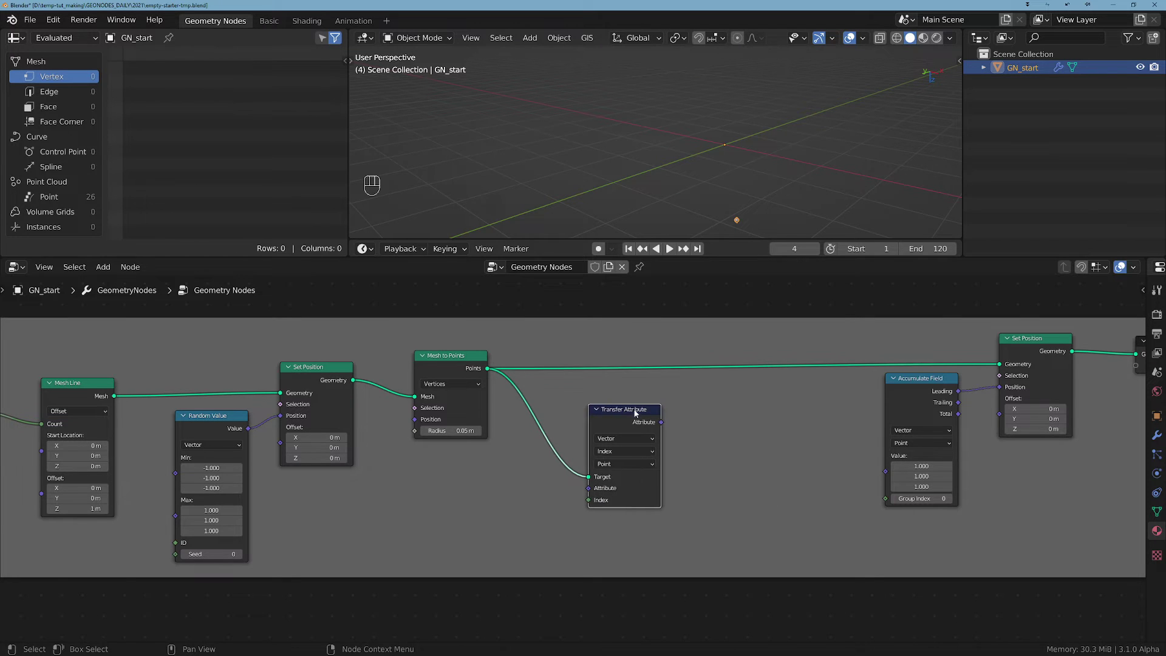
# Add a Position node feeding the Transfer Attribute's Attribute input, and connect the Transfer Attribute's output to the Accumulate Field's Value.
pyautogui.scroll(2, 635, 412)
pyautogui.hotkey('shift', 'a')
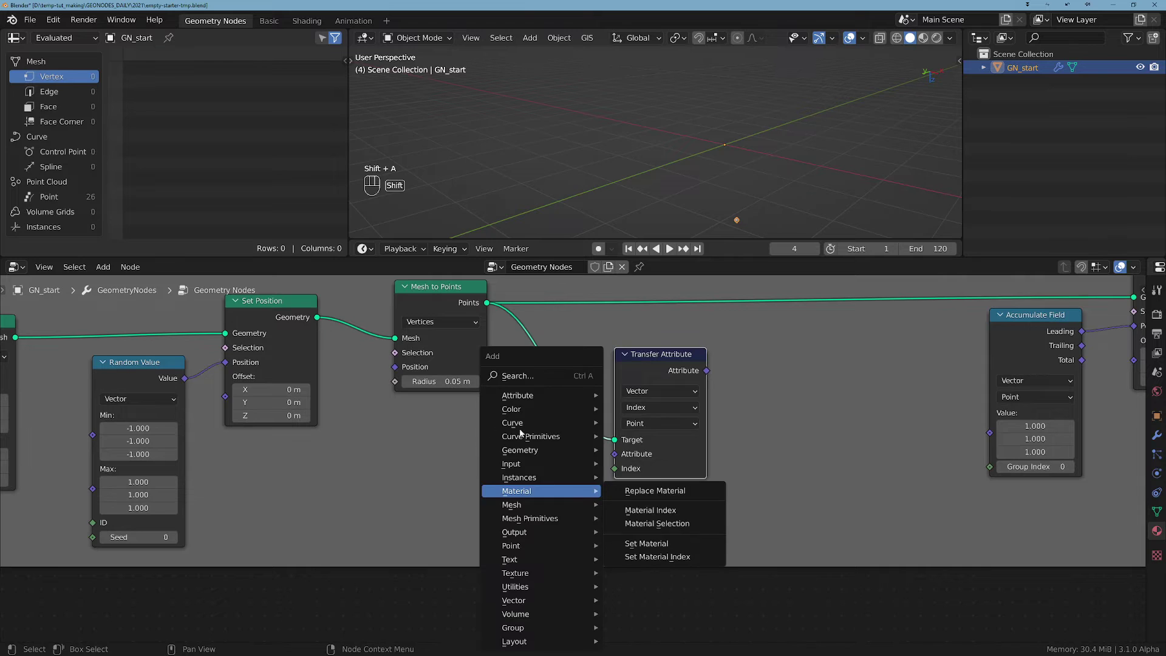
pyautogui.moveTo(511, 464)
pyautogui.click(658, 439)
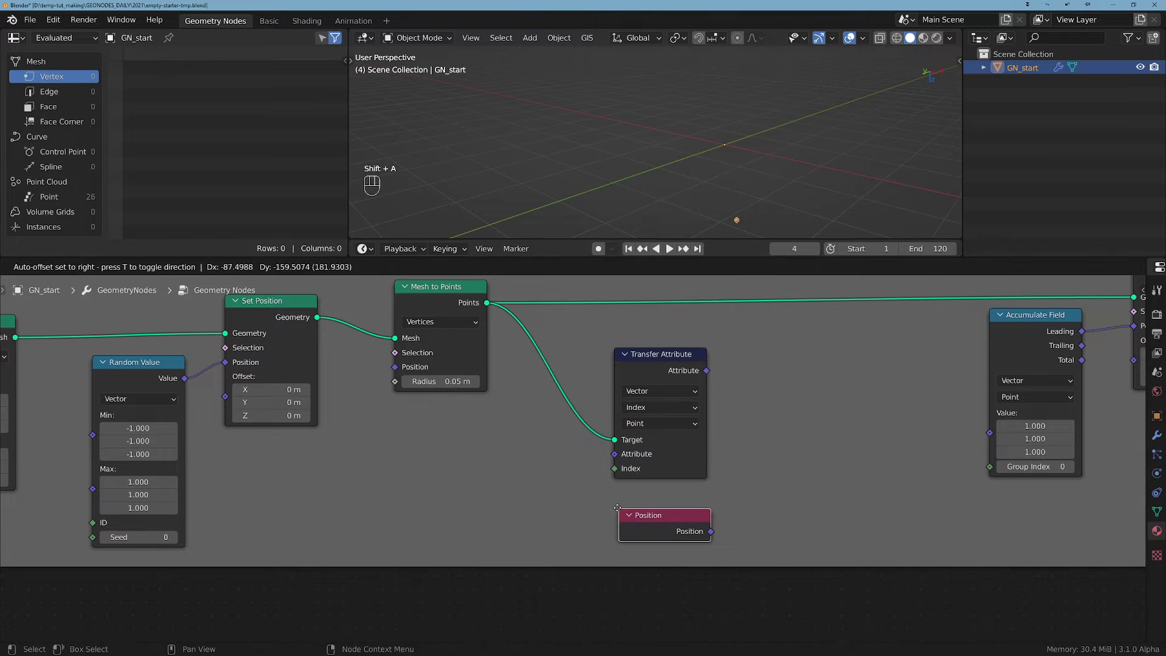
pyautogui.click(628, 492)
pyautogui.moveTo(721, 515); pyautogui.dragTo(614, 455)
pyautogui.moveTo(683, 511); pyautogui.dragTo(661, 511)
pyautogui.moveTo(748, 469); pyautogui.dragTo(577, 465, button='middle')
pyautogui.moveTo(537, 367); pyautogui.dragTo(814, 431)
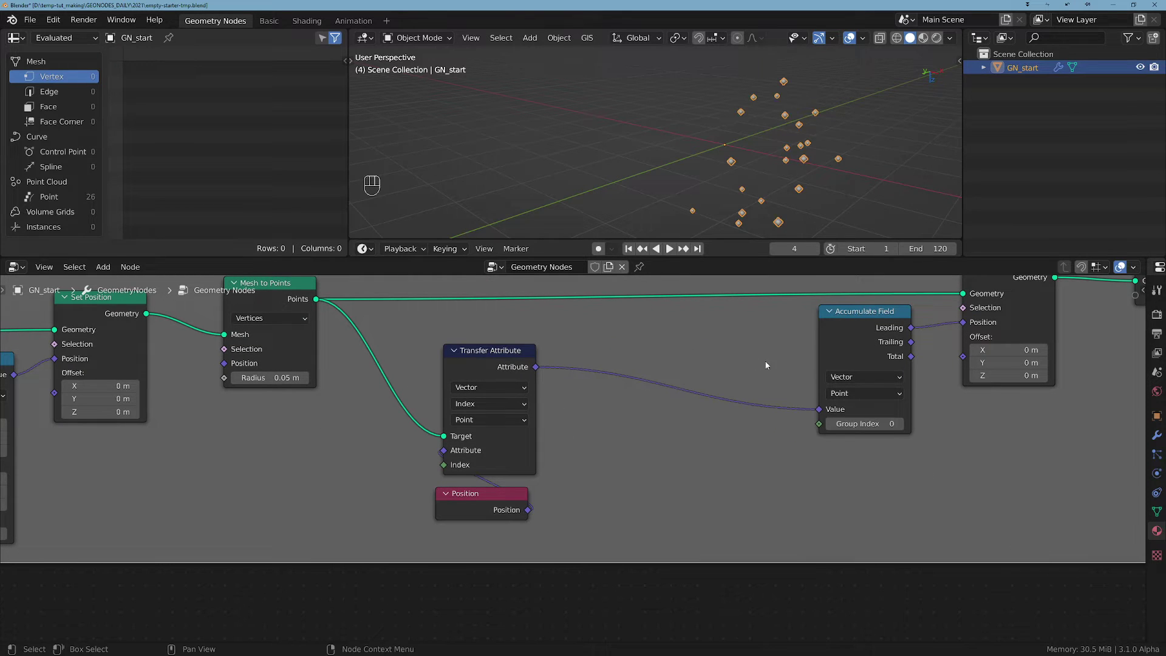
# Preview the Accumulate Field's Leading values and the second Set Position's geometry with a Viewer, showing the point data in the spreadsheet.
pyautogui.scroll(-2, 809, 396)
pyautogui.moveTo(808, 396); pyautogui.dragTo(523, 460, button='middle')
pyautogui.keyDown('ctrl'); pyautogui.keyDown('shift'); pyautogui.click(580, 408); pyautogui.keyUp('shift'); pyautogui.keyUp('ctrl')
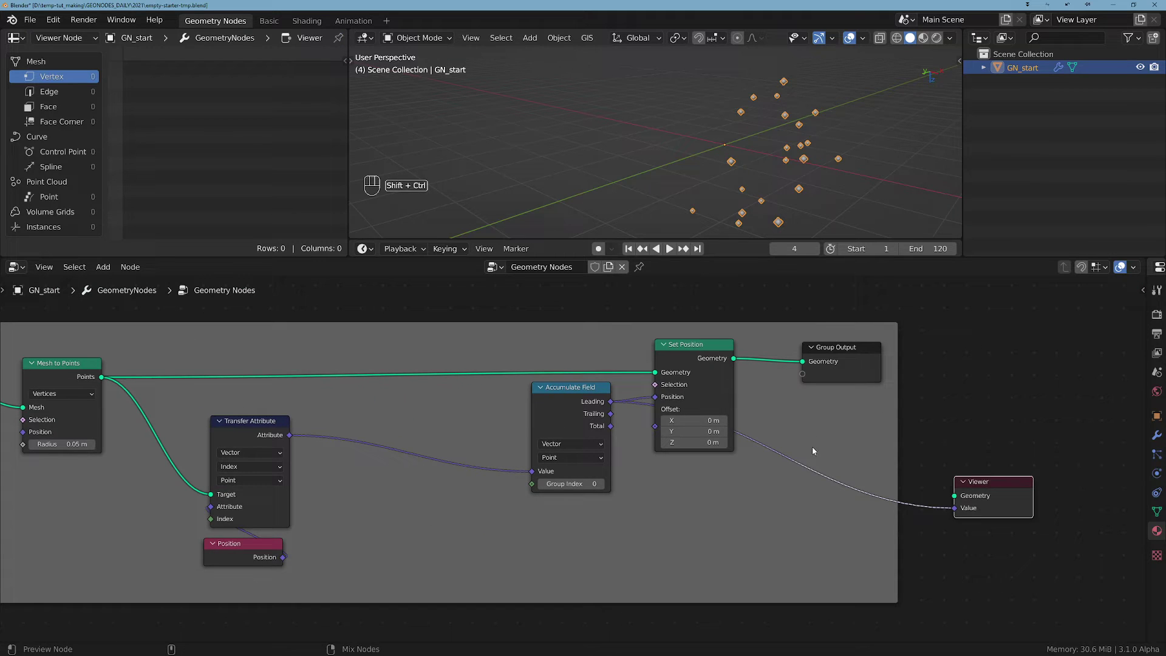
pyautogui.keyDown('ctrl'); pyautogui.keyDown('shift'); pyautogui.click(709, 375); pyautogui.keyUp('shift'); pyautogui.keyUp('ctrl')
pyautogui.moveTo(241, 318); pyautogui.dragTo(469, 336, button='middle')
pyautogui.click(90, 195)
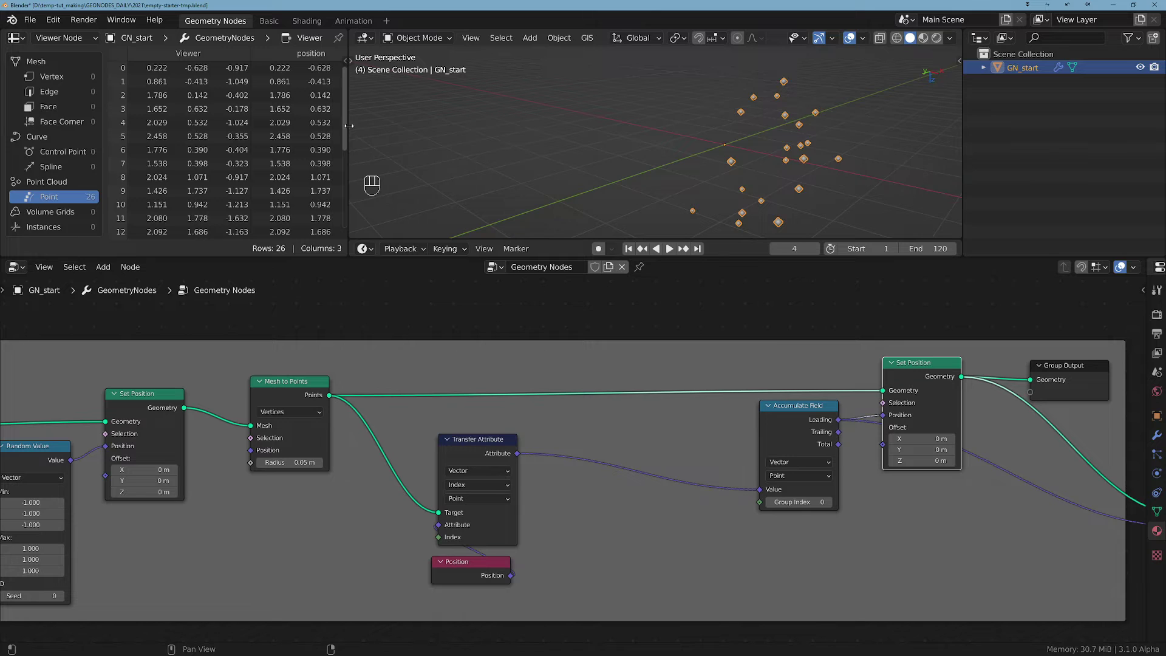
# Widen the spreadsheet and examine how the Viewer's vector values accumulate from point to point.
pyautogui.click(394, 132)
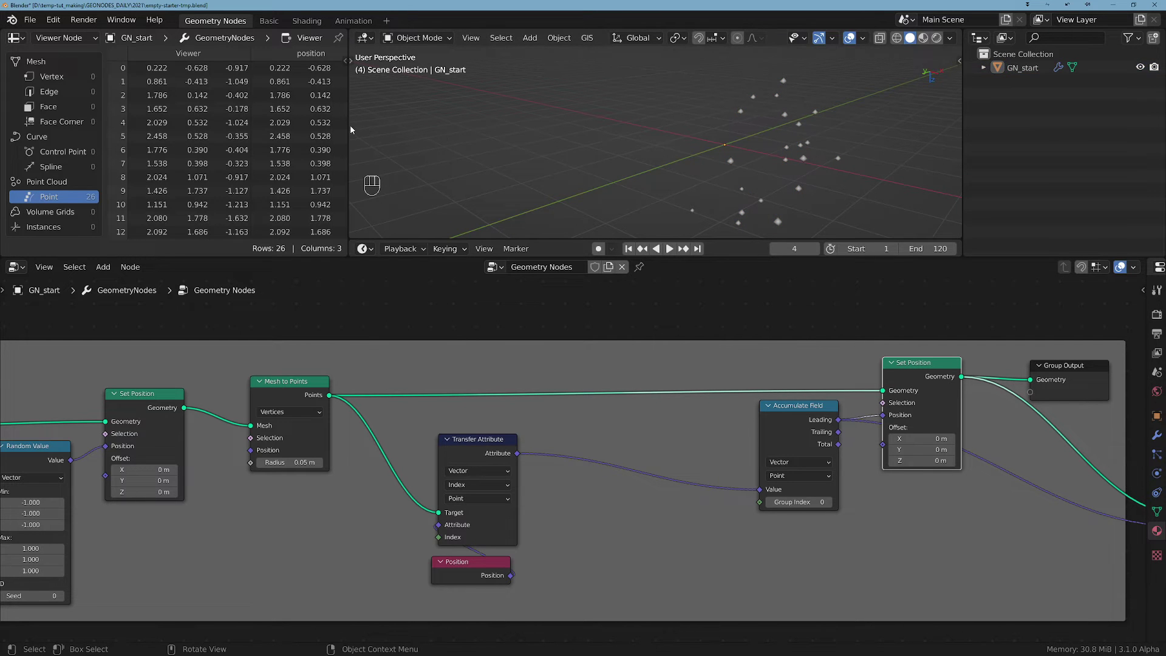
pyautogui.moveTo(347, 126); pyautogui.dragTo(403, 126)
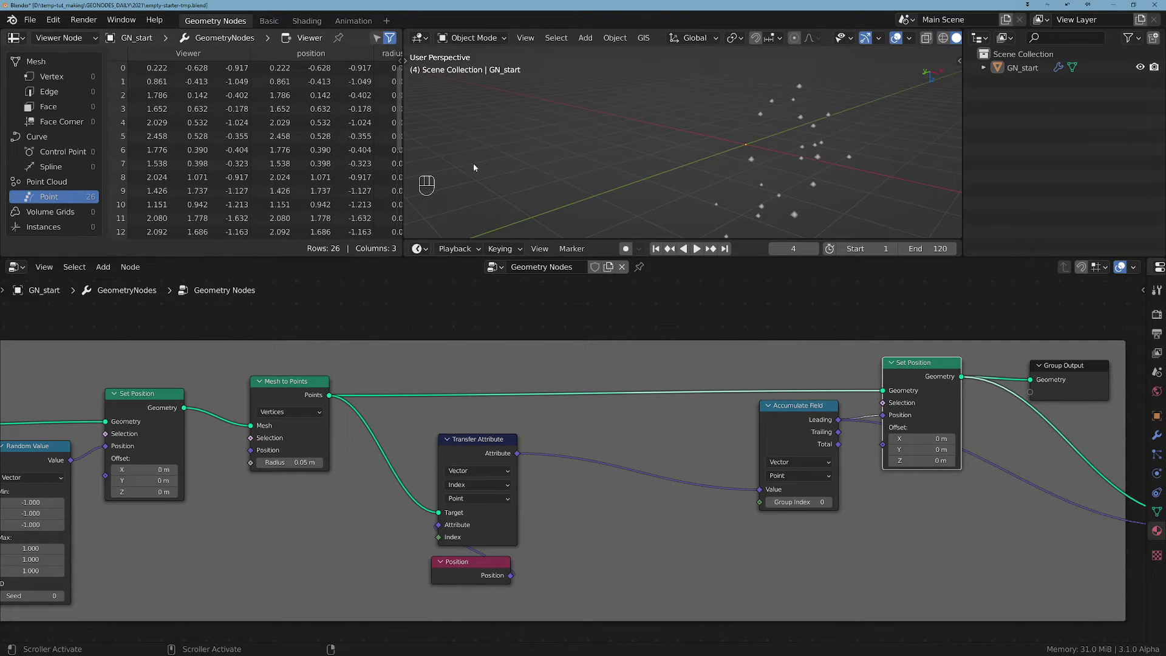
pyautogui.moveTo(786, 416); pyautogui.dragTo(750, 421)
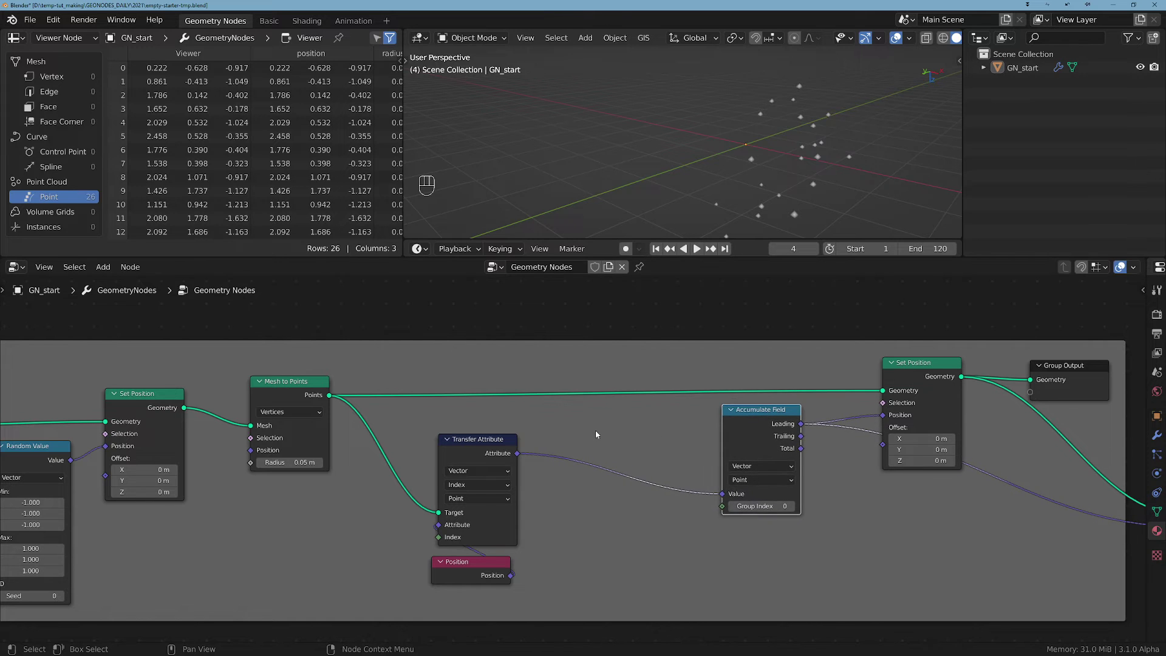
pyautogui.moveTo(599, 401); pyautogui.dragTo(726, 420, button='middle')
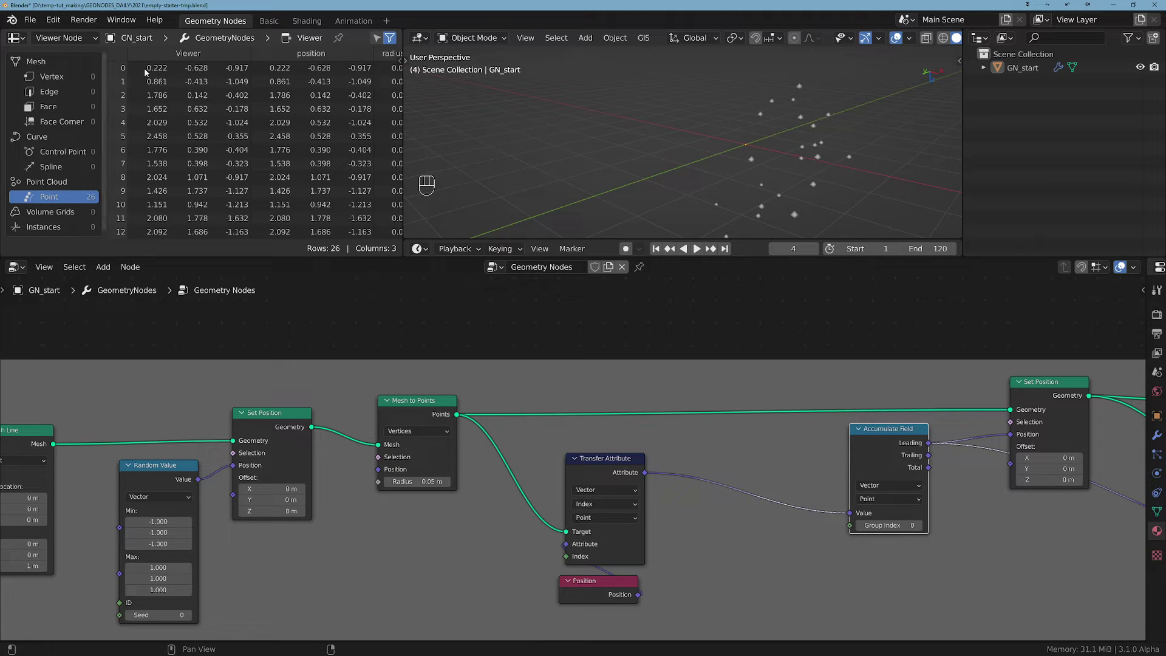
pyautogui.press('d')
pyautogui.click(186, 73)
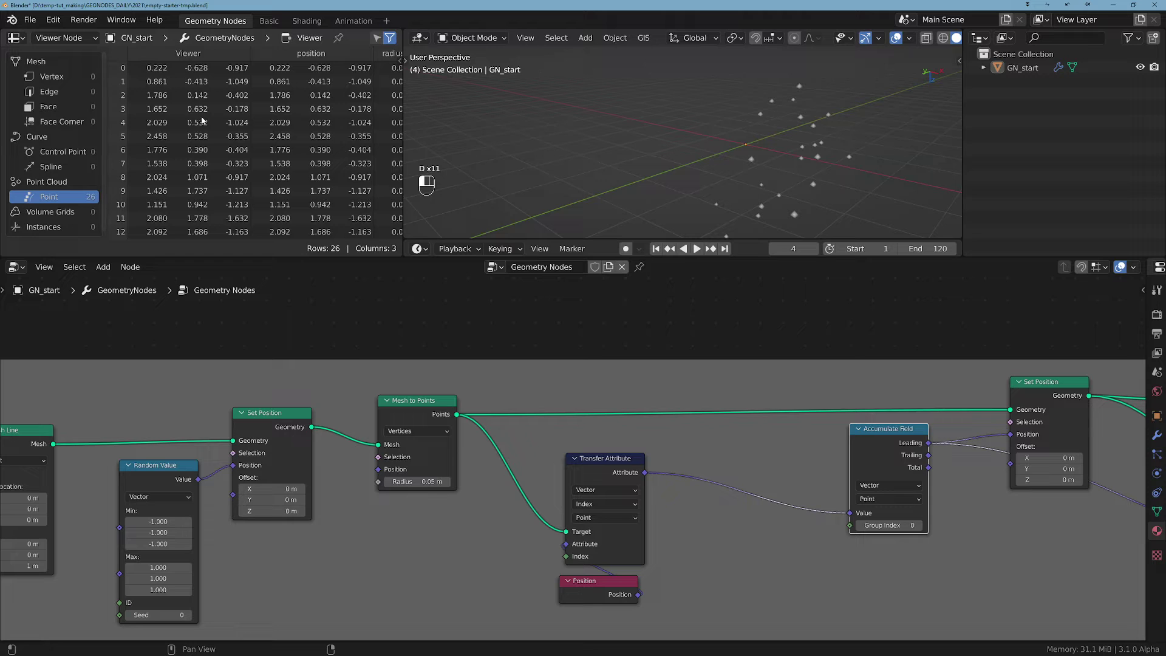
# Delete the Viewer node from the node tree.
pyautogui.scroll(-2, 707, 348)
pyautogui.moveTo(707, 347); pyautogui.dragTo(434, 341, button='middle')
pyautogui.click(963, 508)
pyautogui.press('x')
# Move the Accumulate Field and second Set Position nodes closer to the Transfer Attribute node.
pyautogui.moveTo(811, 515); pyautogui.dragTo(885, 500, button='middle')
pyautogui.moveTo(645, 396); pyautogui.dragTo(499, 395)
pyautogui.moveTo(810, 375); pyautogui.dragTo(612, 379)
# Move the Group Output node farther from the second Set Position to free space for additional nodes.
pyautogui.moveTo(925, 371); pyautogui.dragTo(925, 371)
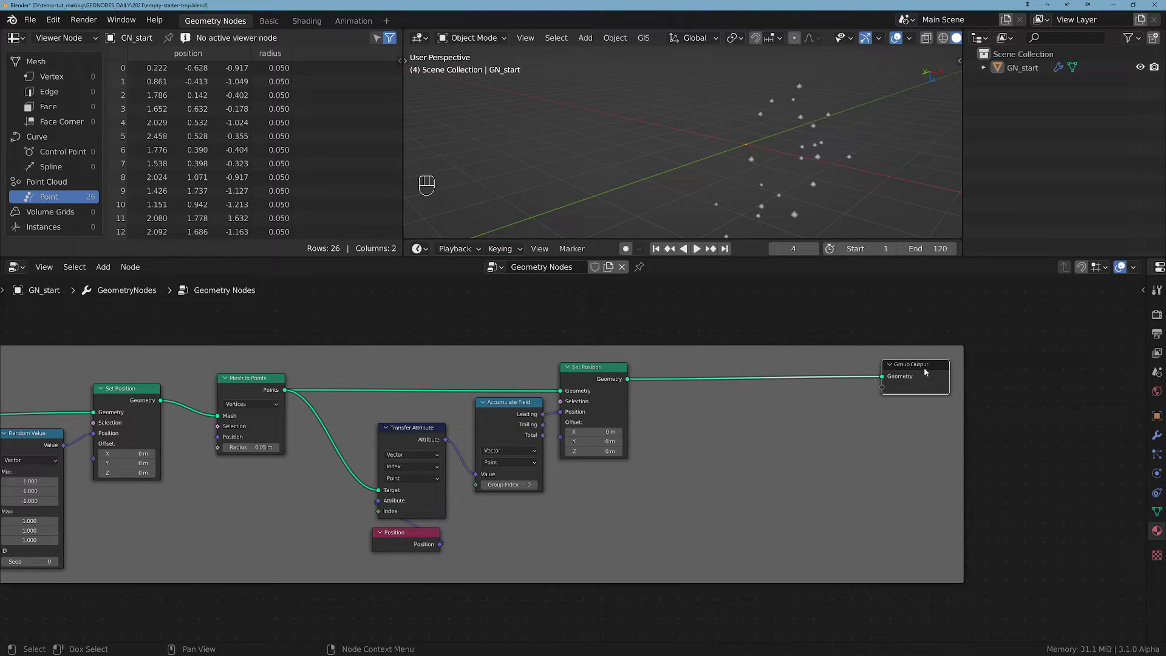
pyautogui.moveTo(889, 399); pyautogui.dragTo(674, 408, button='middle')
pyautogui.click(700, 385)
pyautogui.press('g')
pyautogui.press('x')
pyautogui.click(849, 384)
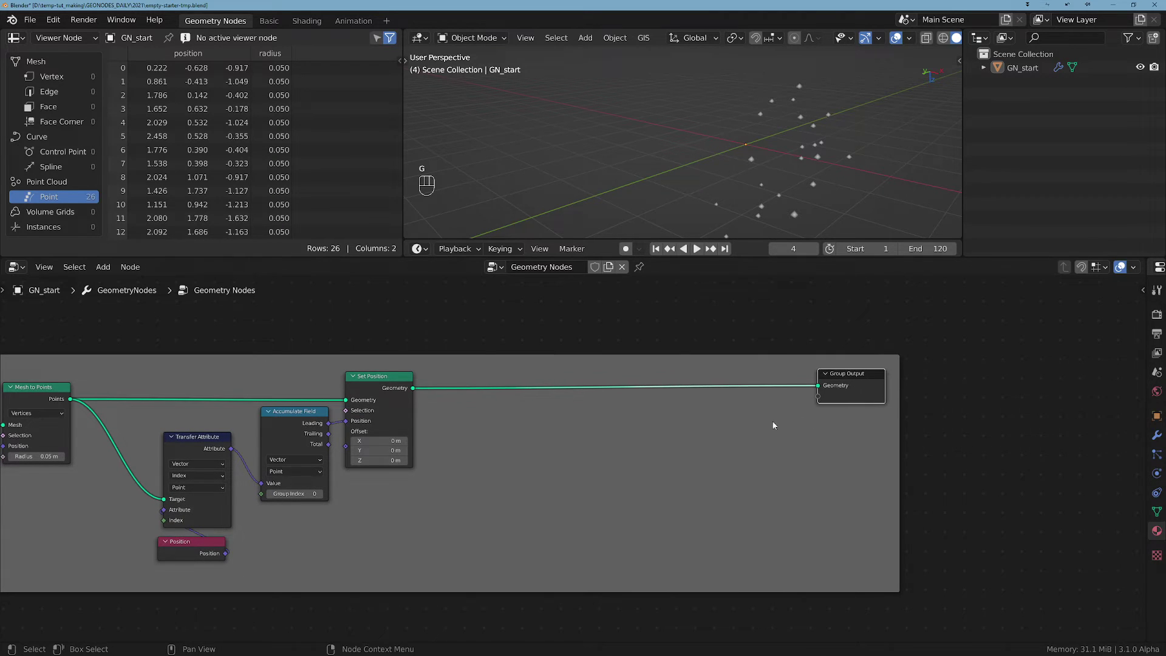
pyautogui.moveTo(293, 418); pyautogui.dragTo(424, 401, button='middle')
pyautogui.click(332, 438)
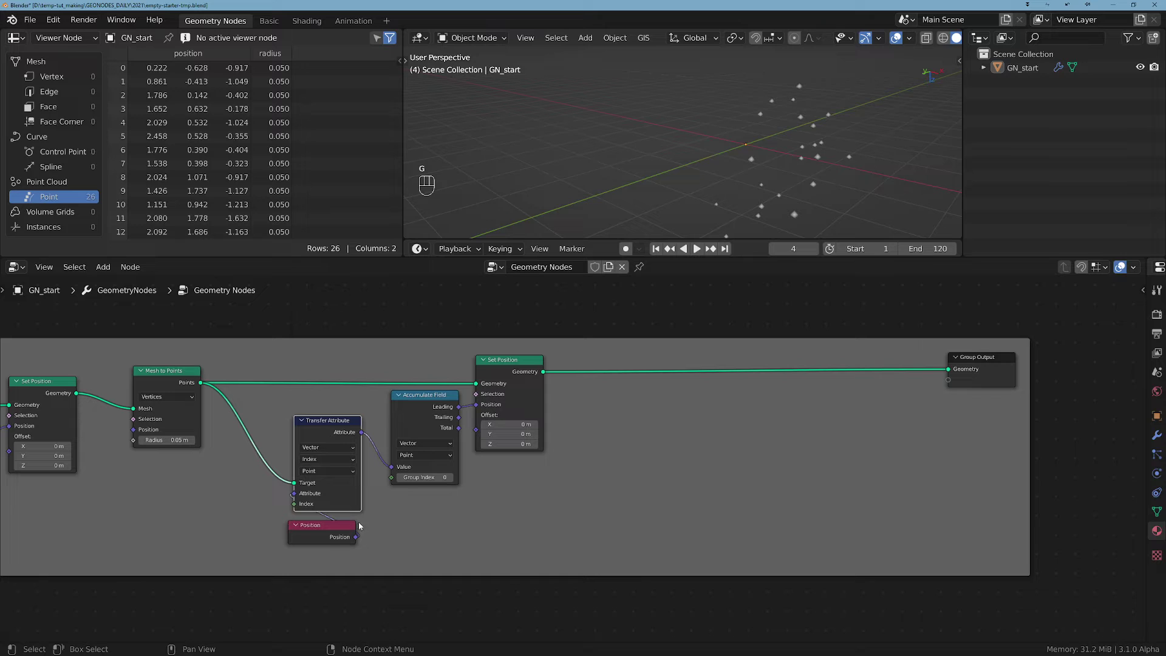
pyautogui.keyDown('shift'); pyautogui.click(323, 529); pyautogui.keyUp('shift')
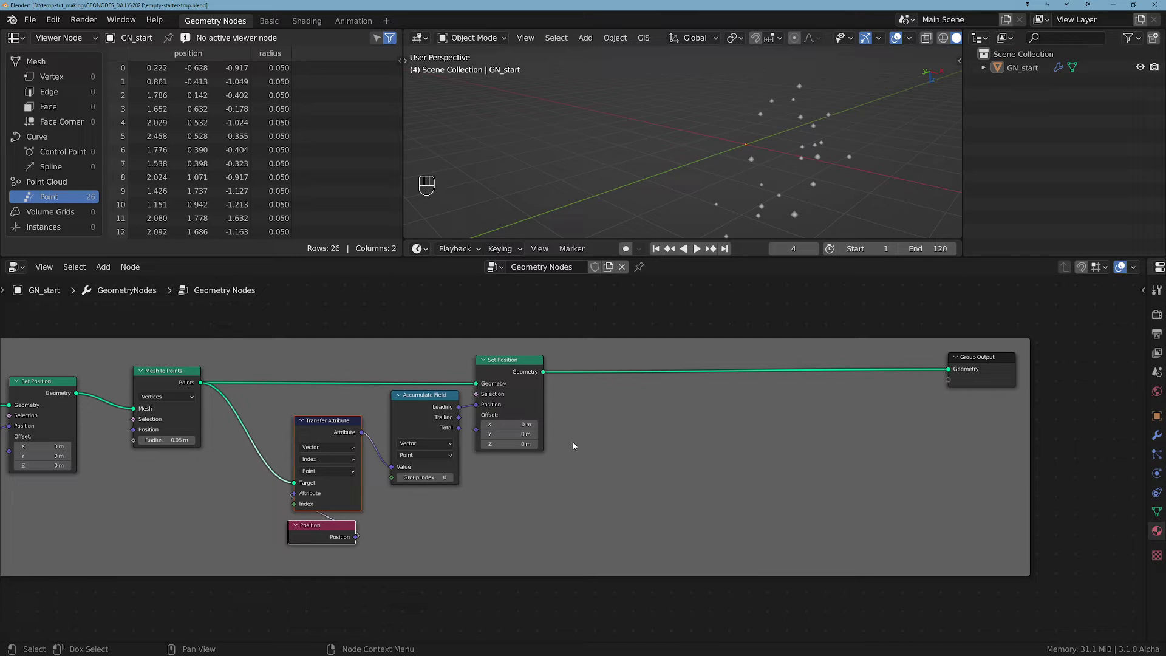
pyautogui.scroll(-2, 680, 471)
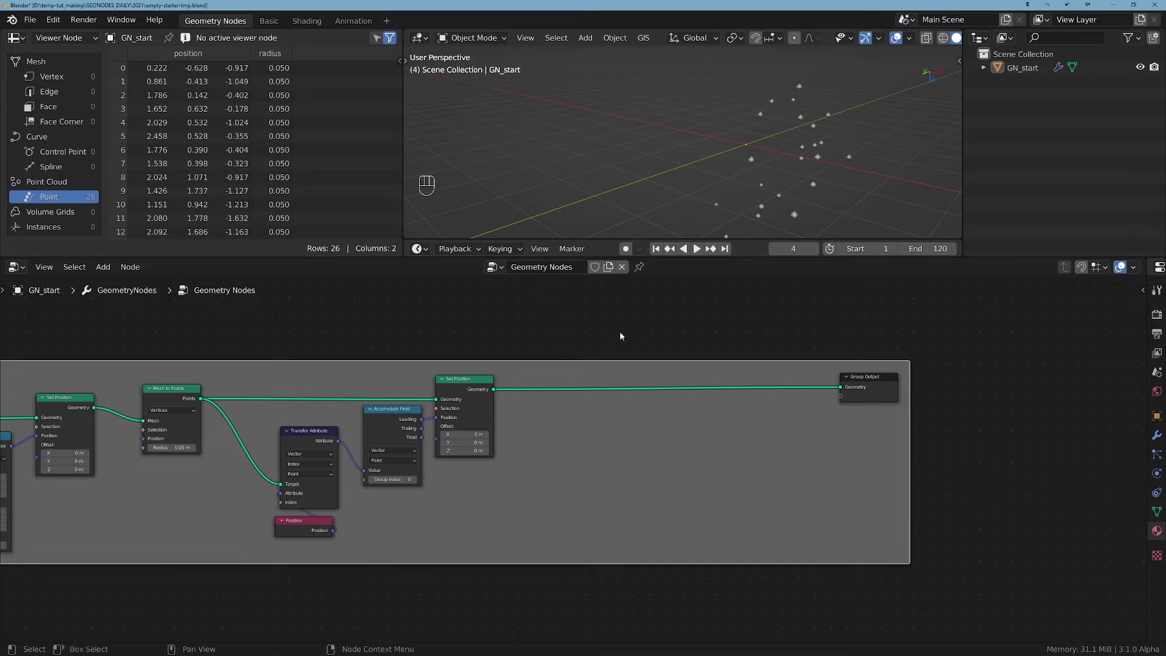
# Play the animation briefly and examine the growing point cloud in the 3D viewport from different angles.
pyautogui.moveTo(824, 81); pyautogui.dragTo(679, 187, button='middle')
pyautogui.press('space')
pyautogui.moveTo(804, 155); pyautogui.dragTo(784, 123, button='middle')
pyautogui.press('space')
pyautogui.moveTo(762, 187); pyautogui.dragTo(850, 152, button='middle')
# Select GN_start, rewind to frame 1 and replay the animation to frame 59 to watch the random walk grow.
pyautogui.click(1011, 68)
pyautogui.hotkey('shift', 'Left')
pyautogui.hotkey('shift', 'Left')
pyautogui.hotkey('shift', 'Left')
pyautogui.hotkey('shift', 'Left')
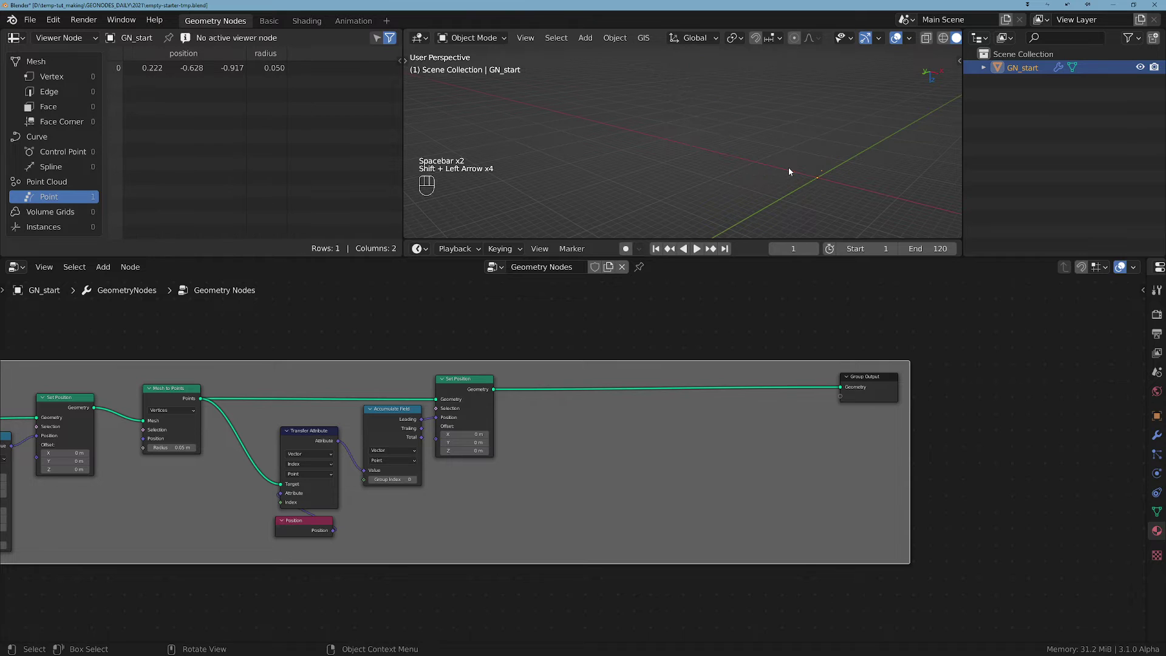
pyautogui.press('space')
pyautogui.moveTo(797, 172); pyautogui.dragTo(763, 184, button='middle')
pyautogui.press('space')
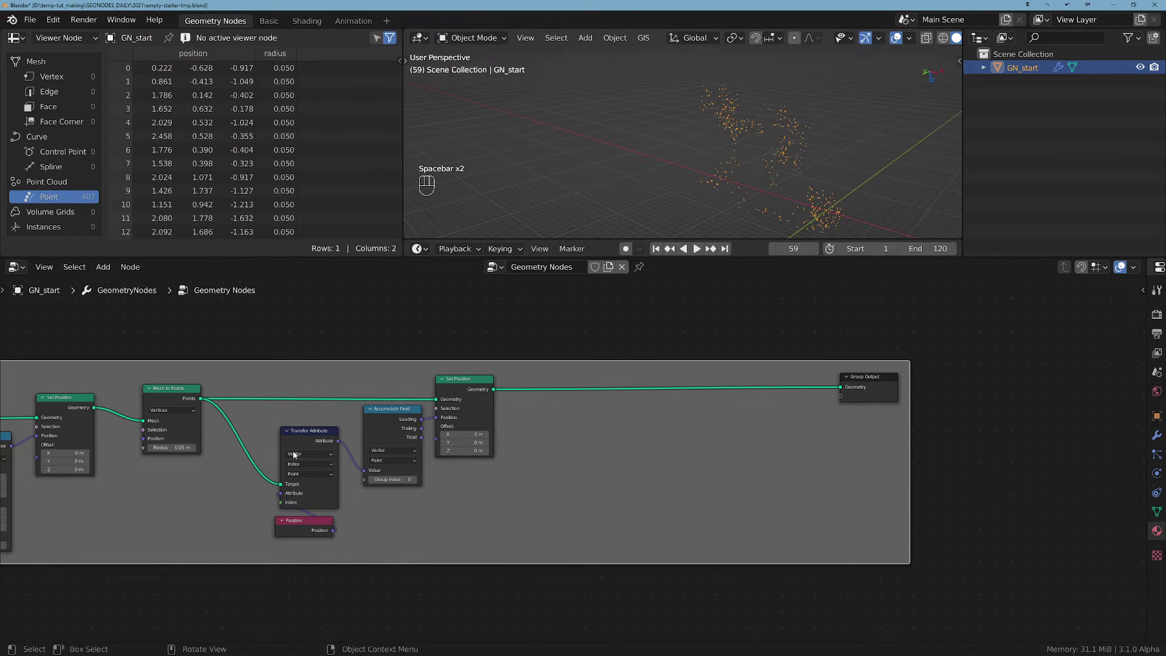
# Examine the node chain from Scene Time to the second Set Position alongside the points it produces in the viewport.
pyautogui.press('Home')
pyautogui.scroll(2, 284, 459)
pyautogui.moveTo(256, 415); pyautogui.dragTo(270, 413)
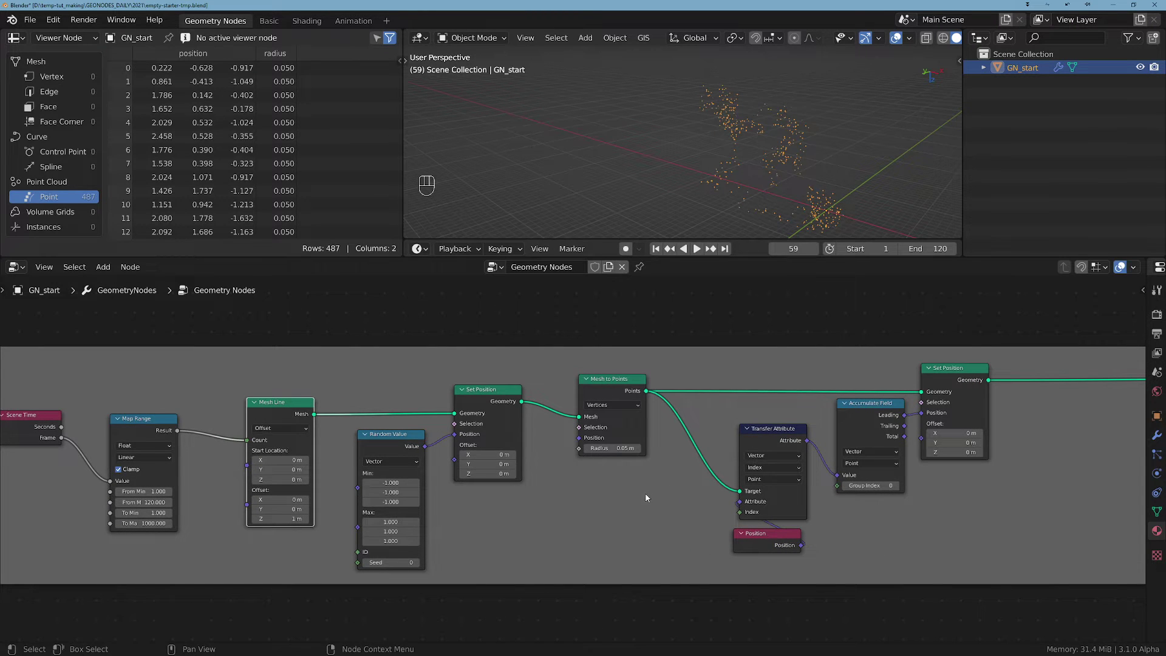
pyautogui.moveTo(646, 498); pyautogui.dragTo(664, 489, button='middle')
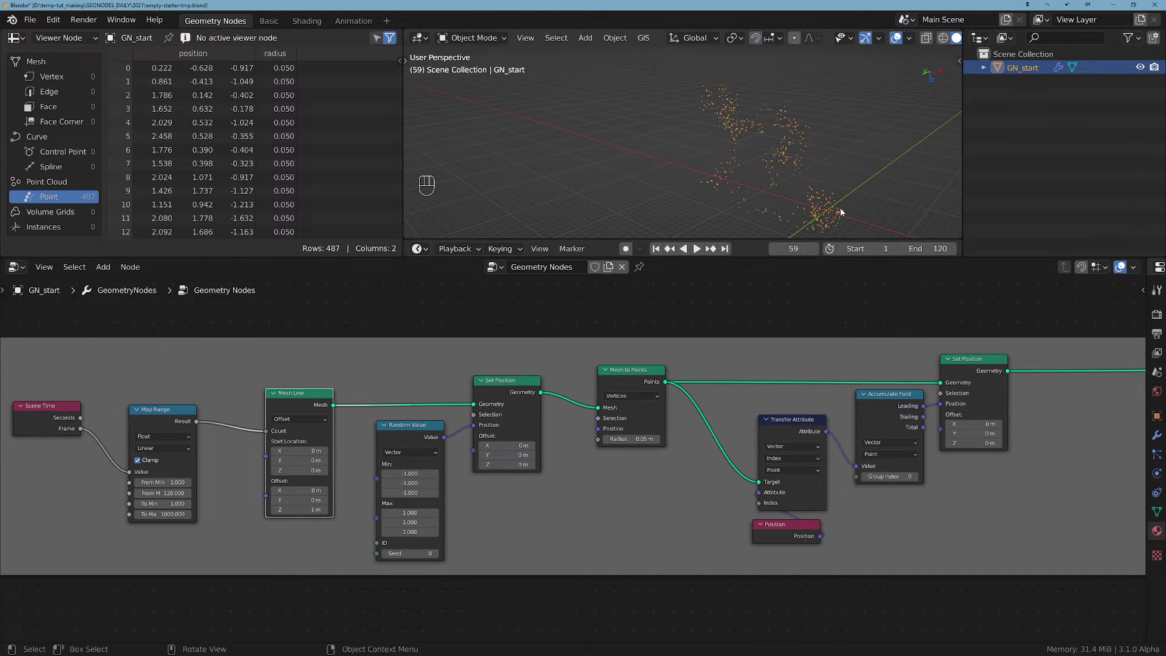
pyautogui.moveTo(840, 211); pyautogui.dragTo(725, 185, button='middle')
pyautogui.scroll(-2, 698, 159)
pyautogui.moveTo(887, 411); pyautogui.dragTo(688, 404, button='middle')
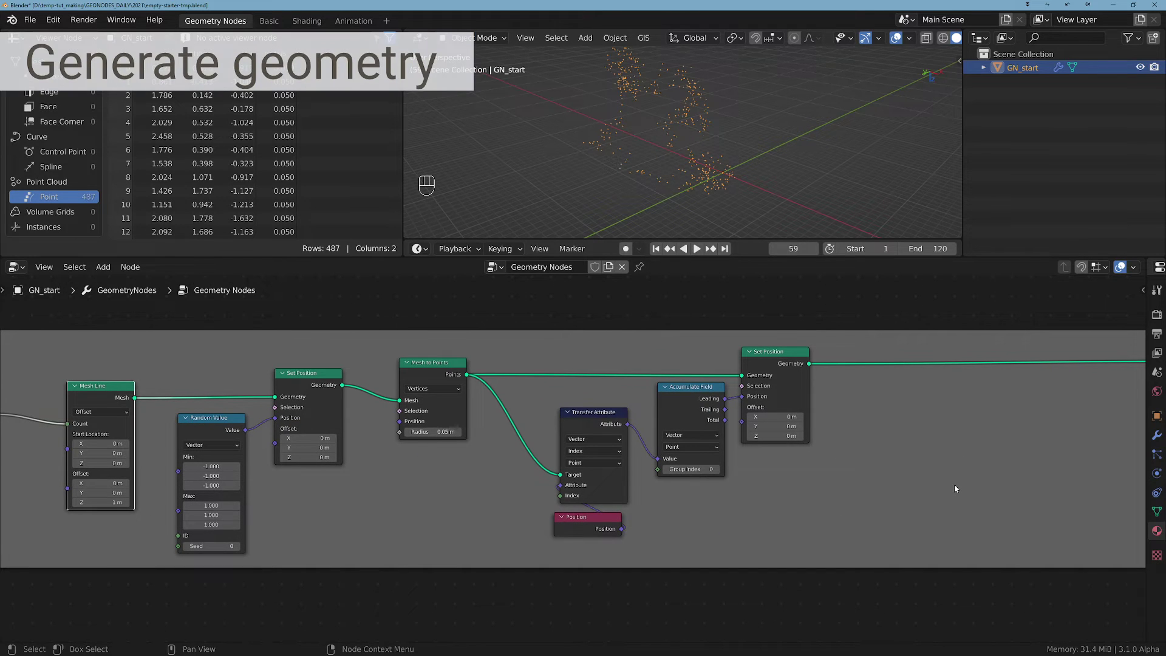
# Insert an Instance on Points node between the second Set Position and the Group Output.
pyautogui.moveTo(1000, 475); pyautogui.dragTo(750, 477, button='middle')
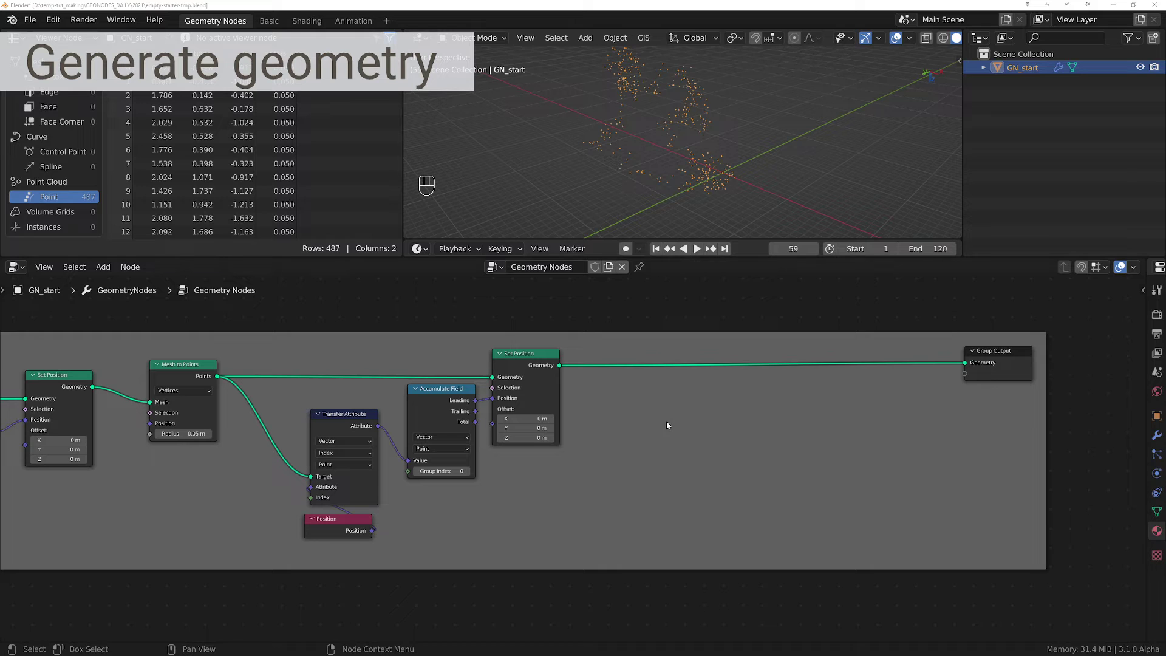
pyautogui.hotkey('shift', 'a')
pyautogui.moveTo(613, 437)
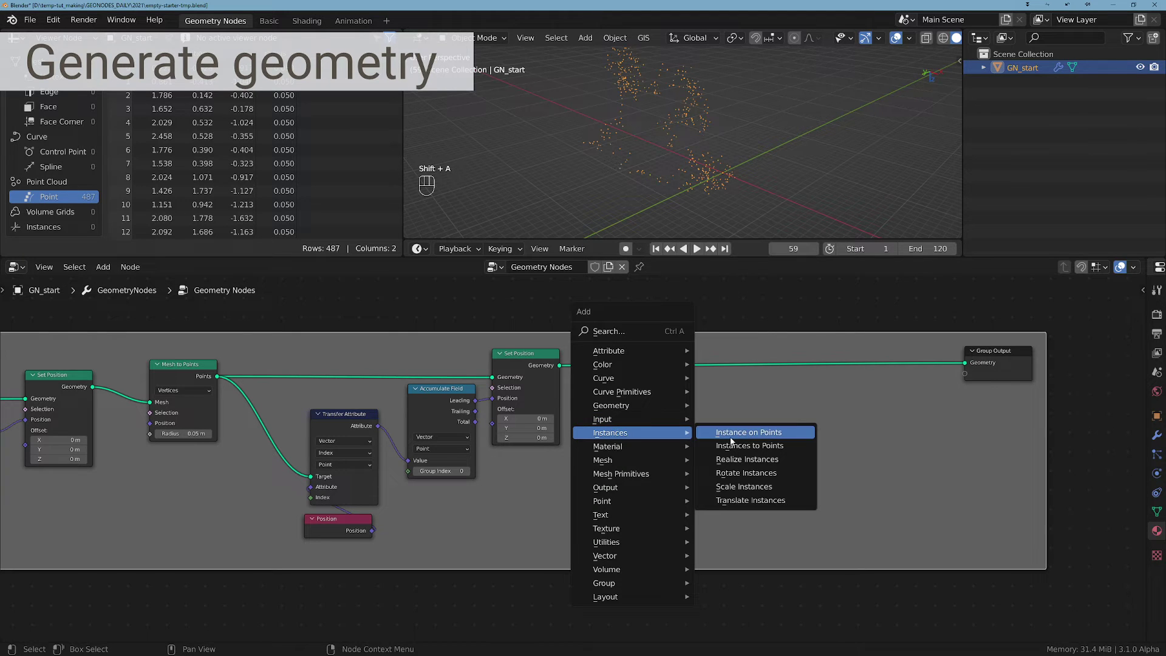
pyautogui.click(738, 433)
pyautogui.click(774, 372)
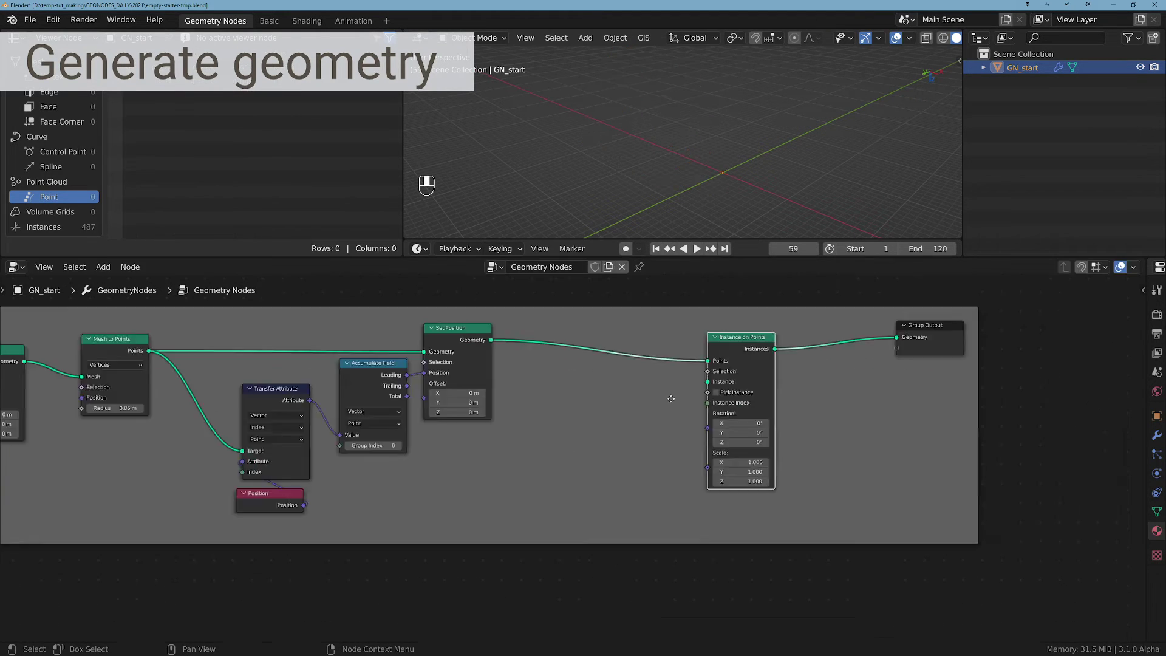
# Add an Ico Sphere node and connect its mesh to the Instance input of Instance on Points.
pyautogui.press('Home')
pyautogui.hotkey('shift', 'a')
pyautogui.moveTo(675, 442)
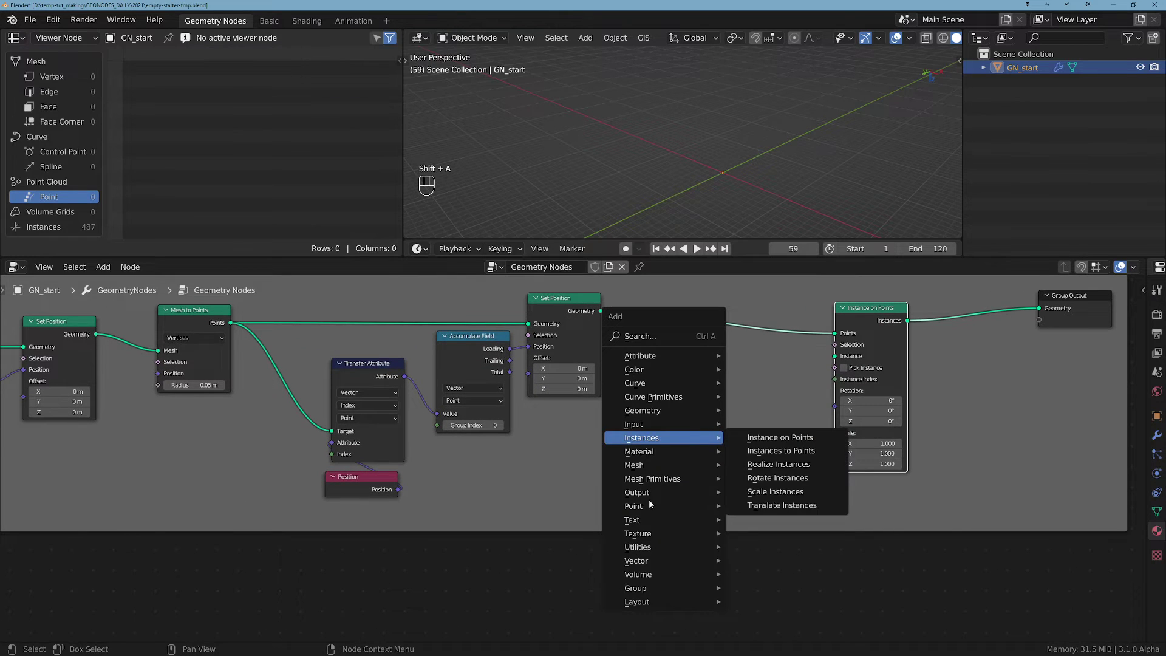
pyautogui.moveTo(662, 479)
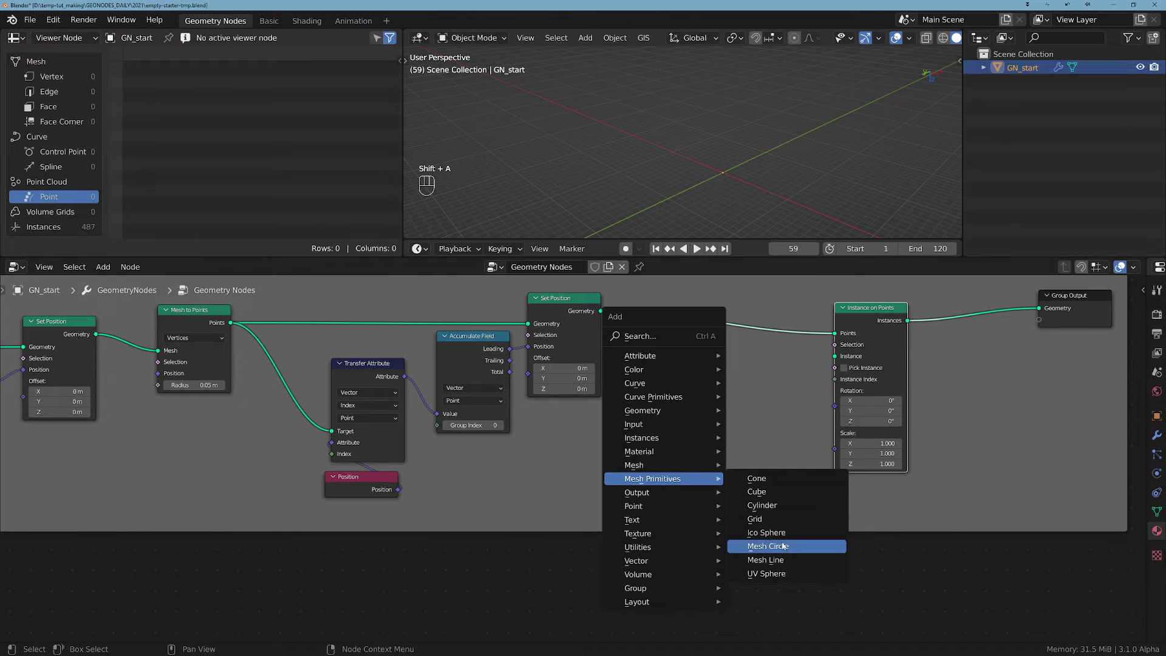
pyautogui.click(766, 532)
pyautogui.click(800, 432)
pyautogui.scroll(1, 800, 433)
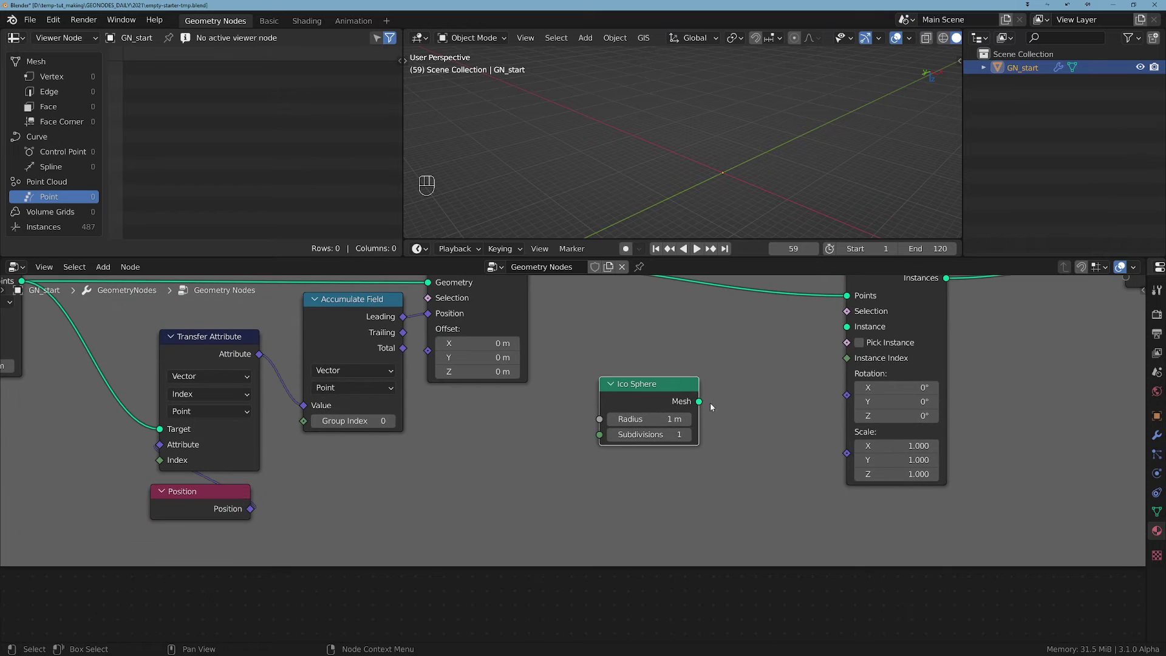
pyautogui.moveTo(707, 404); pyautogui.dragTo(844, 335)
# Set the Ico Sphere to 3 subdivisions and a radius of 0.1 m.
pyautogui.scroll(1, 726, 456)
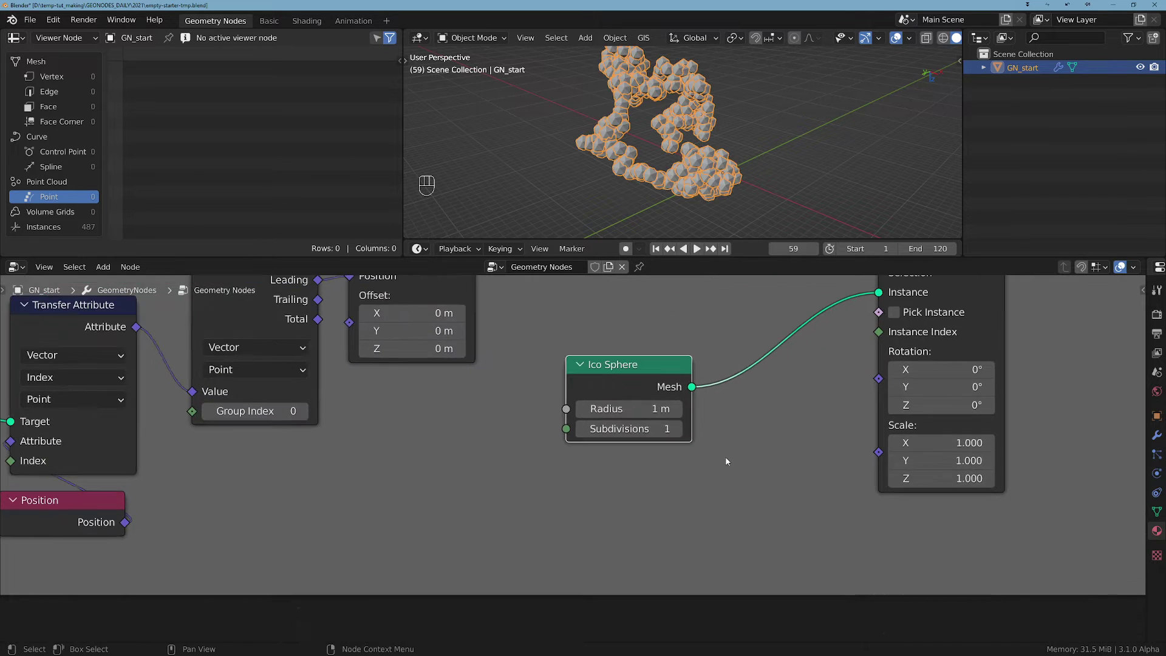
pyautogui.click(677, 429)
pyautogui.click(677, 429)
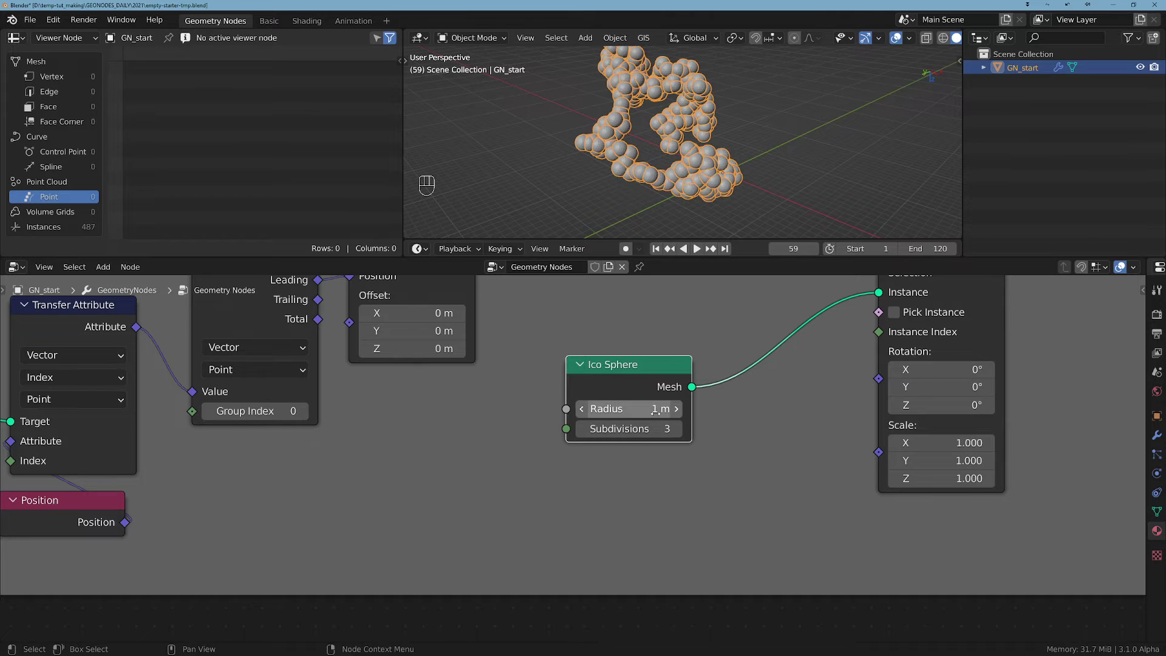
pyautogui.click(655, 410)
pyautogui.write('.1')
pyautogui.press('Return')
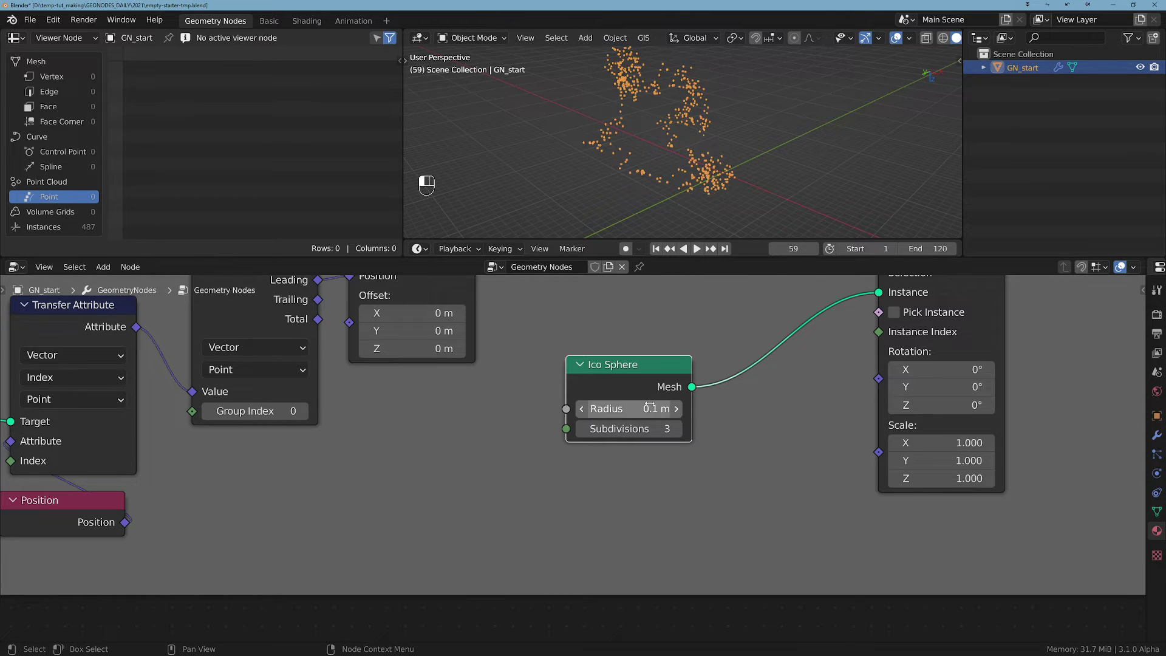
# Go to frame 120 and view the full walk of instanced spheres in the viewport.
pyautogui.moveTo(691, 121); pyautogui.dragTo(780, 140, button='middle')
pyautogui.click(792, 248)
pyautogui.write('120')
pyautogui.press('Return')
pyautogui.moveTo(832, 78); pyautogui.dragTo(676, 206, button='middle')
# Move the Ico Sphere node up slightly, and connect a new Random Value node to the Scale input of Instance on Points.
pyautogui.scroll(4, 732, 466)
pyautogui.moveTo(584, 326); pyautogui.dragTo(565, 296)
pyautogui.scroll(-3, 598, 383)
pyautogui.moveTo(671, 391); pyautogui.dragTo(652, 379, button='middle')
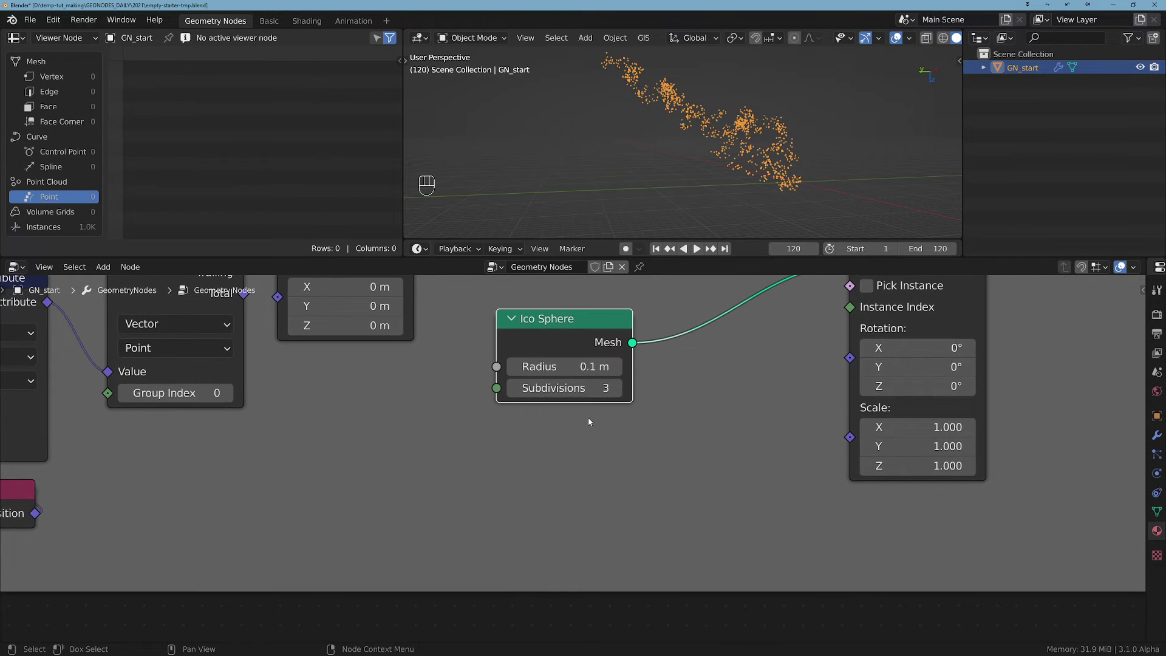
pyautogui.hotkey('shift', 'a')
pyautogui.moveTo(542, 498)
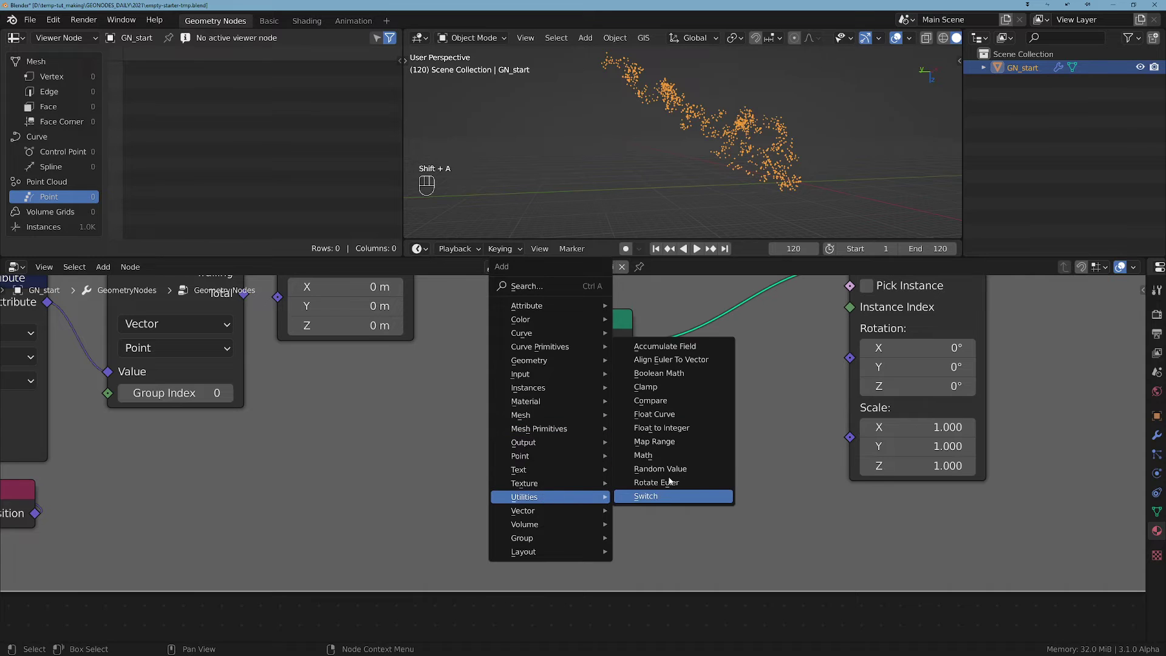
pyautogui.click(672, 477)
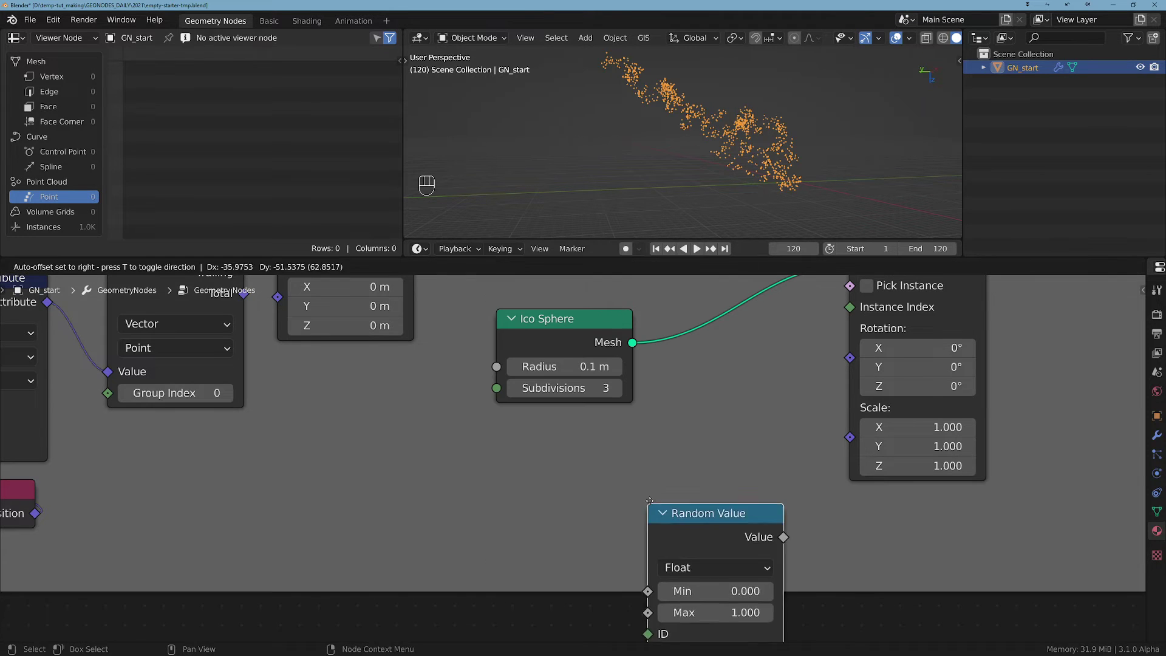
pyautogui.click(577, 443)
pyautogui.moveTo(687, 469); pyautogui.dragTo(854, 347)
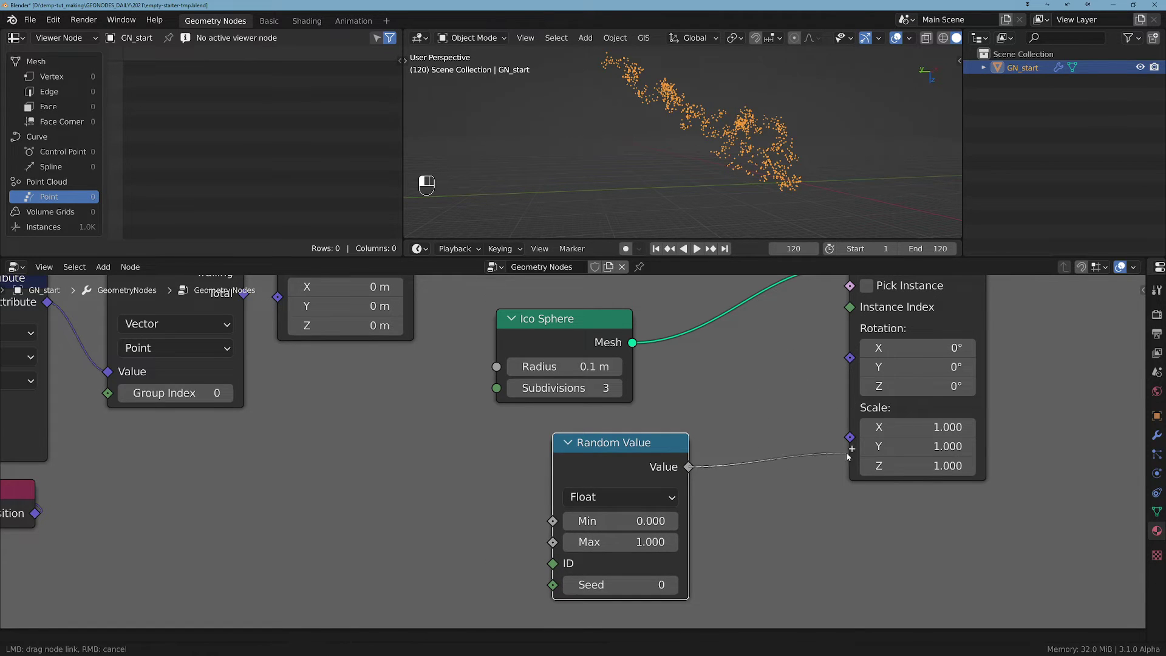
pyautogui.moveTo(848, 455); pyautogui.dragTo(848, 454)
# Set the minimum of the Random Value driving the scale to 0.1 and inspect the sphere sizes up close.
pyautogui.scroll(2, 724, 480)
pyautogui.moveTo(642, 433); pyautogui.dragTo(653, 433)
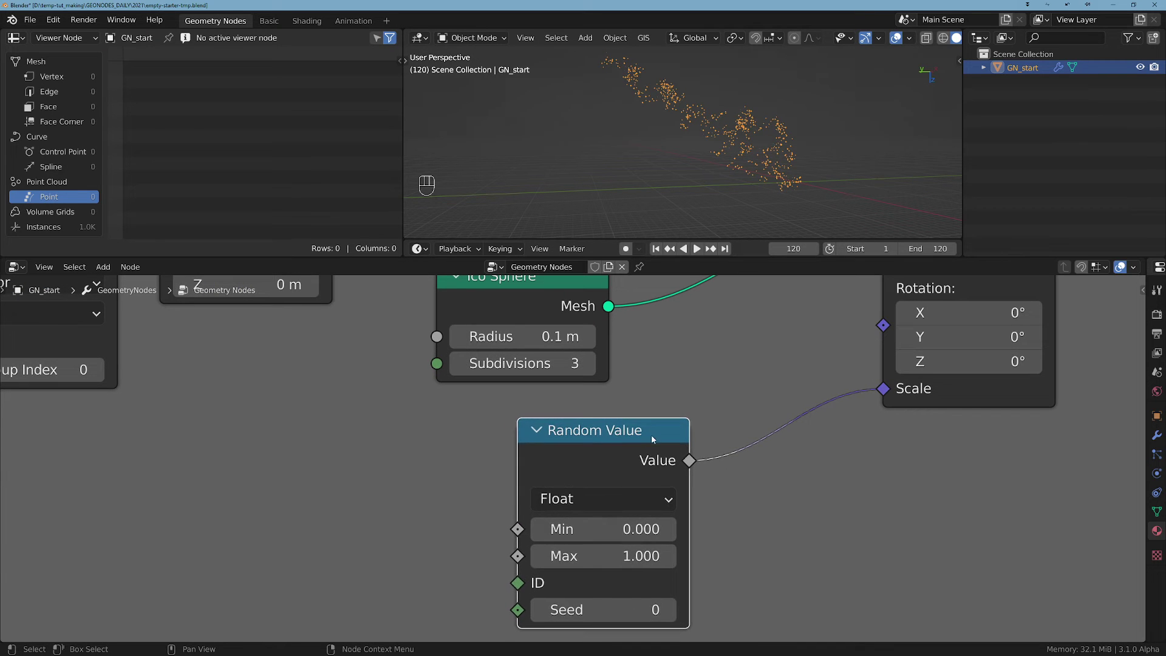
pyautogui.click(631, 529)
pyautogui.write('.1')
pyautogui.press('Return')
pyautogui.scroll(4, 673, 140)
pyautogui.scroll(4, 722, 108)
pyautogui.scroll(-2, 868, 522)
pyautogui.scroll(-1, 910, 498)
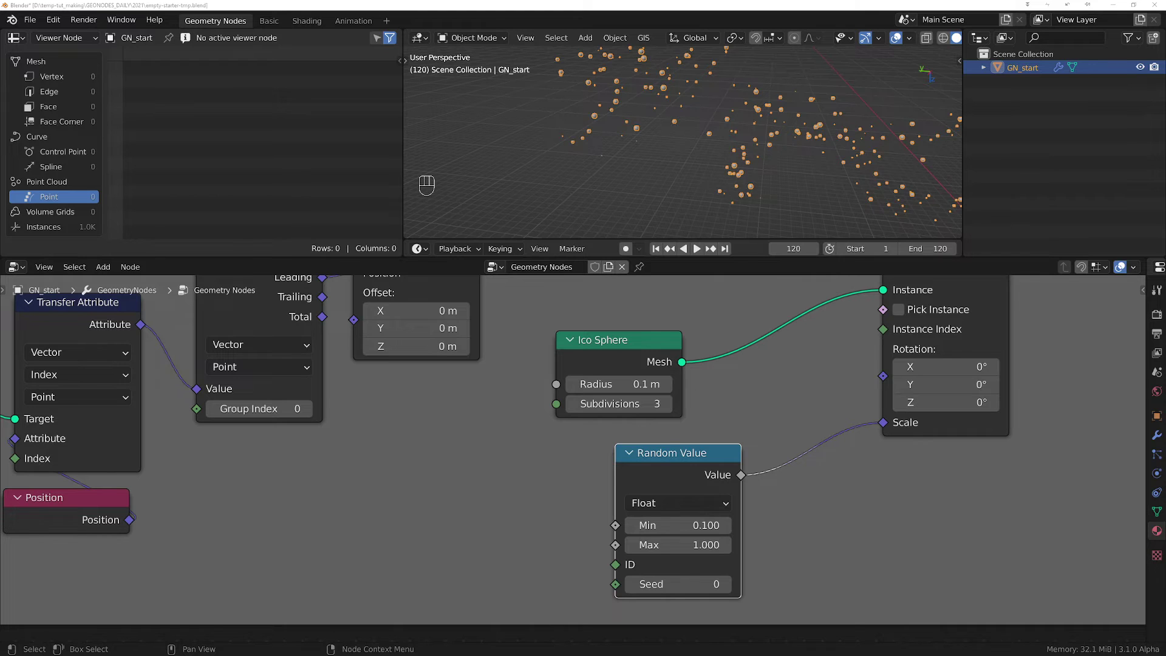
# Roughly align the Ico Sphere and Random Value nodes one above the other.
pyautogui.scroll(1, 696, 474)
pyautogui.moveTo(632, 316); pyautogui.dragTo(647, 313)
pyautogui.moveTo(680, 456); pyautogui.dragTo(621, 442)
pyautogui.scroll(-1, 906, 486)
# Move the Group Output node farther from Instance on Points to free space for more nodes.
pyautogui.moveTo(907, 486); pyautogui.dragTo(677, 492, button='middle')
pyautogui.moveTo(869, 459); pyautogui.dragTo(687, 572, button='middle')
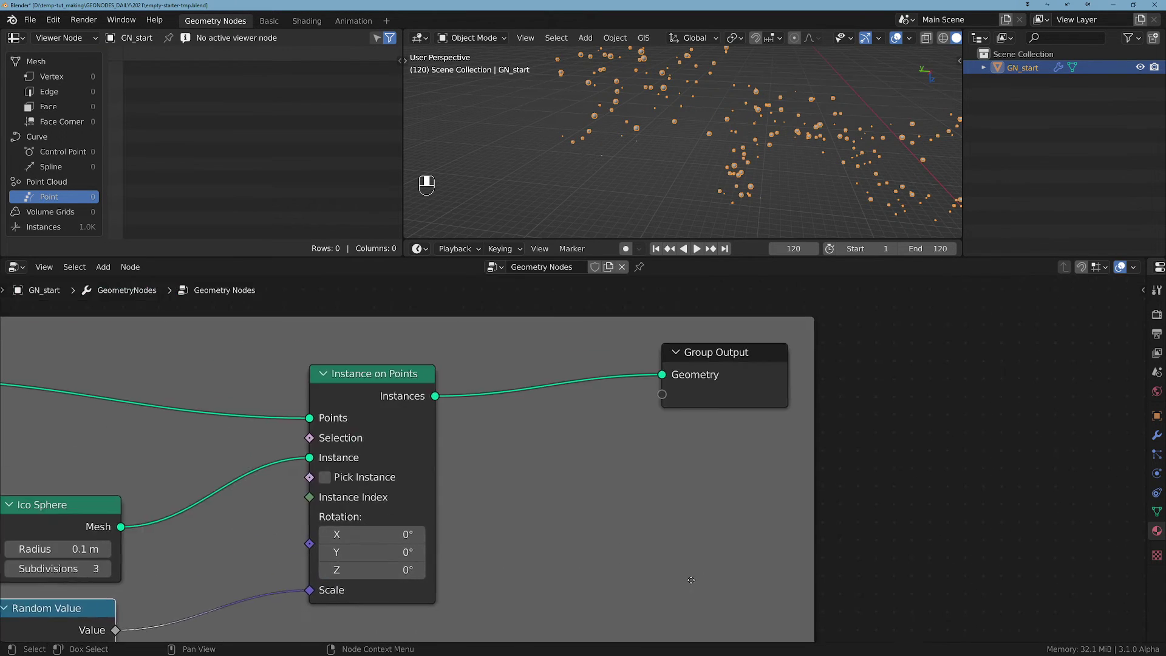
pyautogui.moveTo(734, 372); pyautogui.dragTo(965, 392)
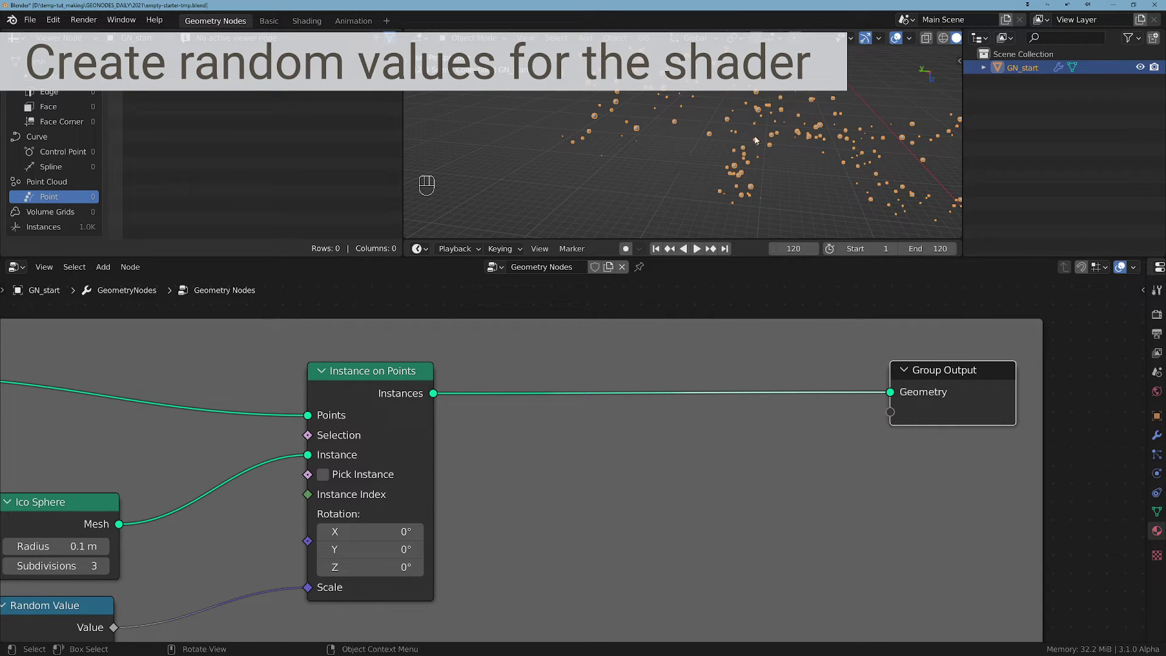
pyautogui.moveTo(380, 370); pyautogui.dragTo(382, 368)
pyautogui.moveTo(730, 462); pyautogui.dragTo(613, 471, button='middle')
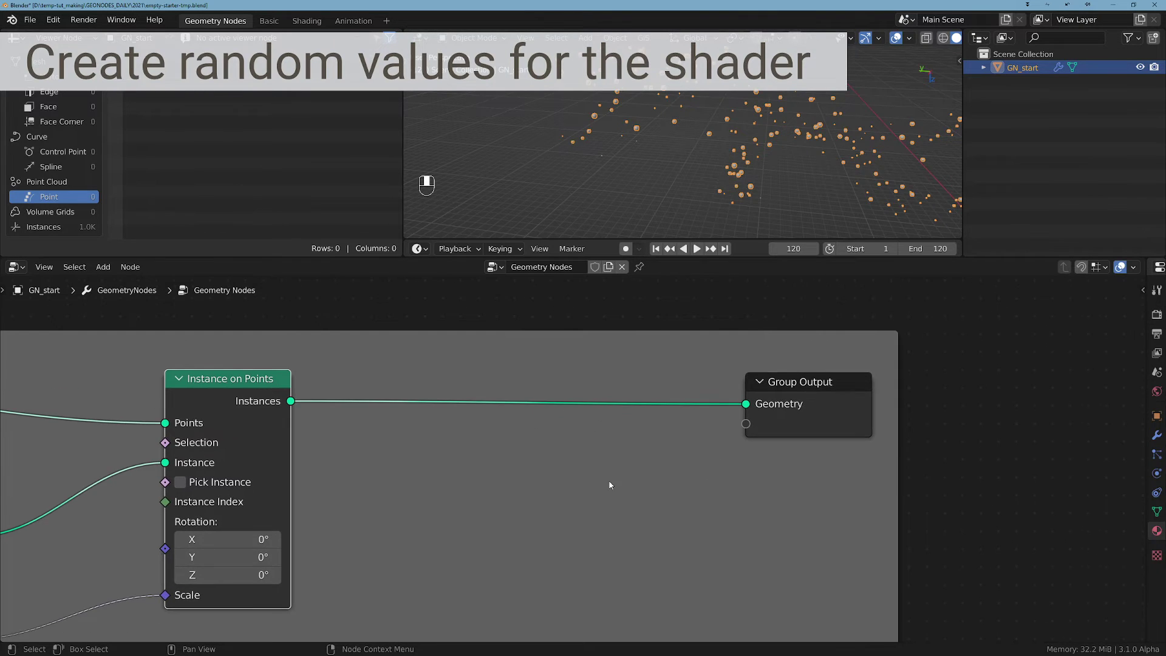
pyautogui.moveTo(832, 396); pyautogui.dragTo(982, 387)
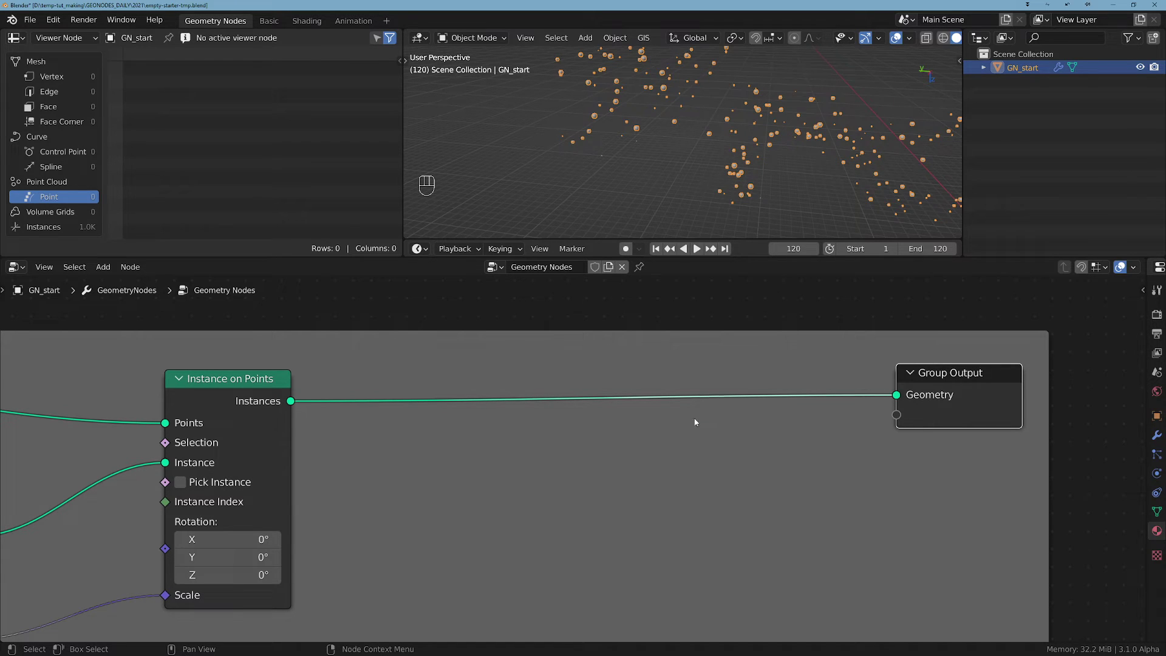
pyautogui.scroll(2, 596, 459)
pyautogui.moveTo(612, 448); pyautogui.dragTo(638, 428, button='middle')
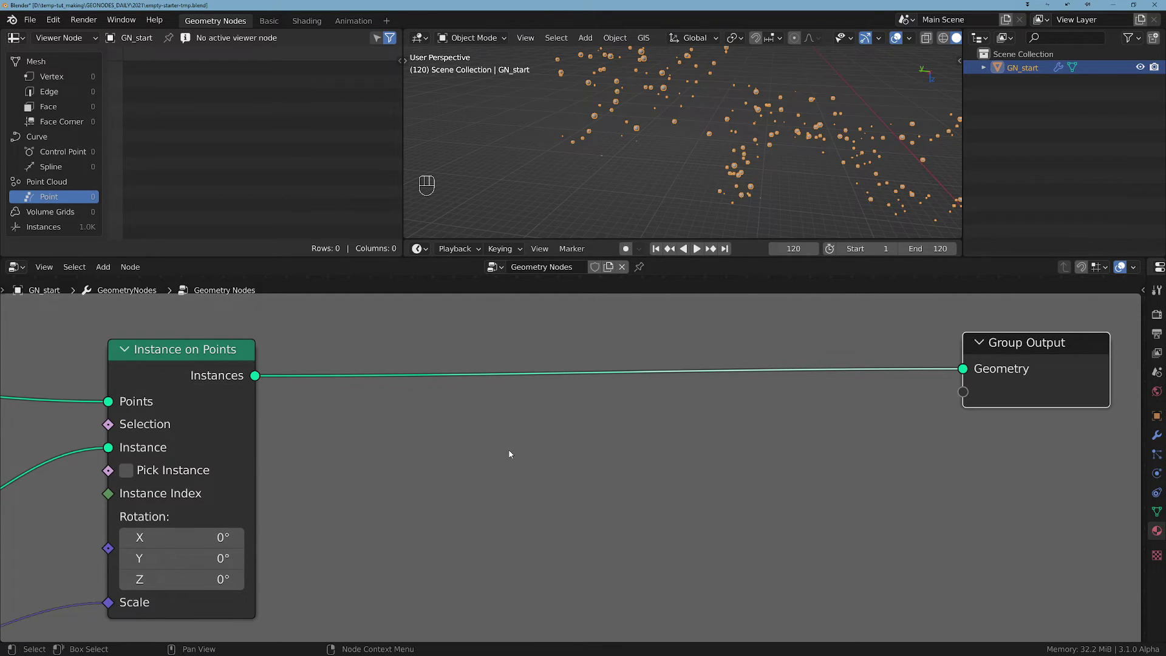
pyautogui.scroll(-1, 532, 454)
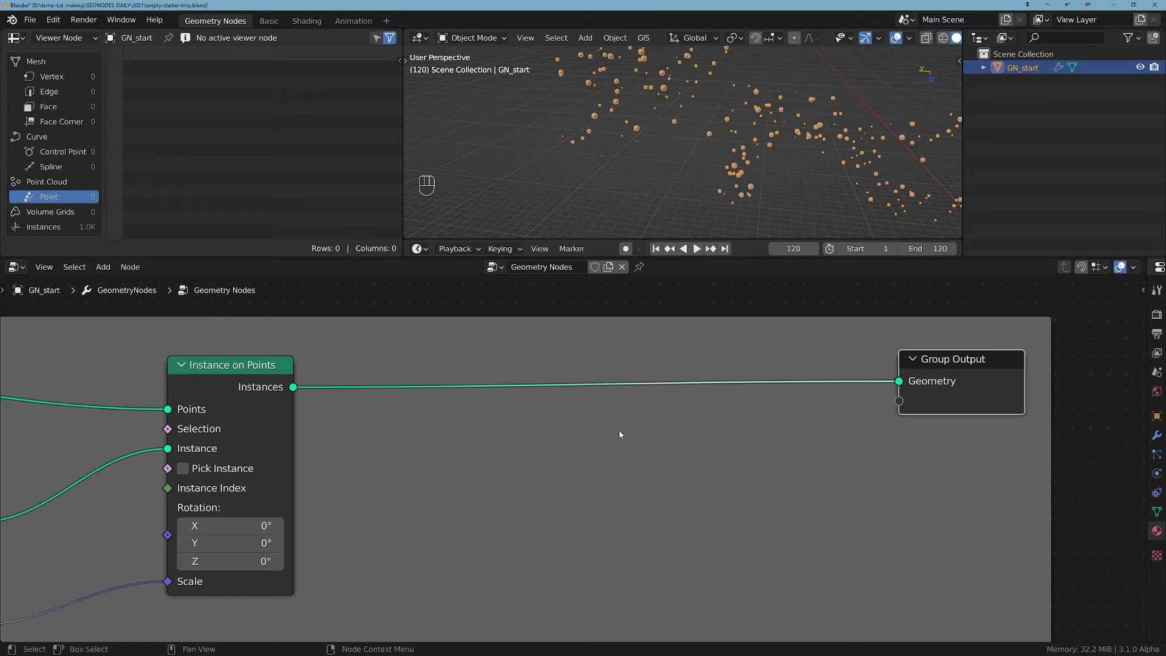
# Insert a Realize Instances node right after Instance on Points and shift the Group Output slightly farther away.
pyautogui.click(572, 430)
pyautogui.press('shift')
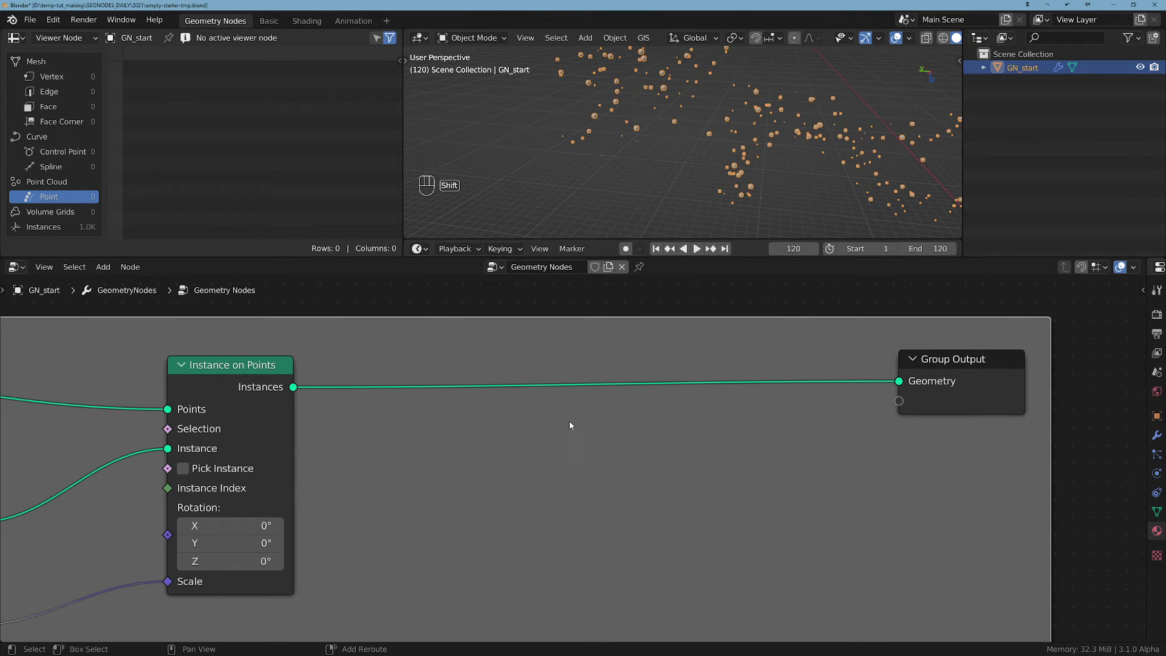
pyautogui.hotkey('shift', 'a')
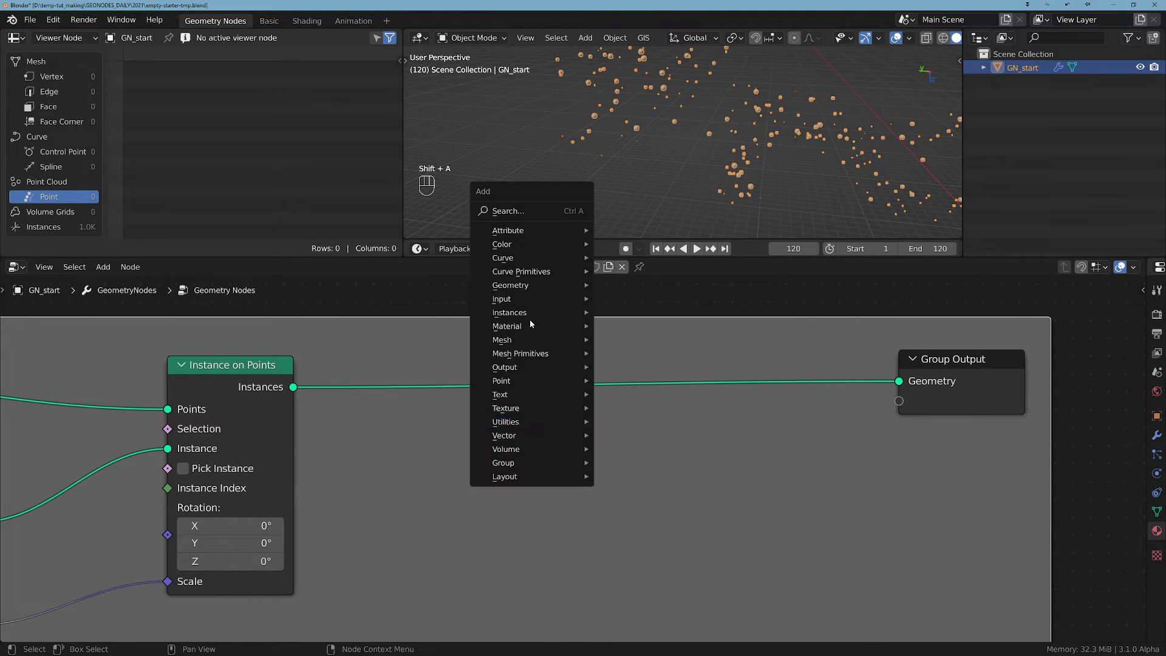
pyautogui.moveTo(534, 319)
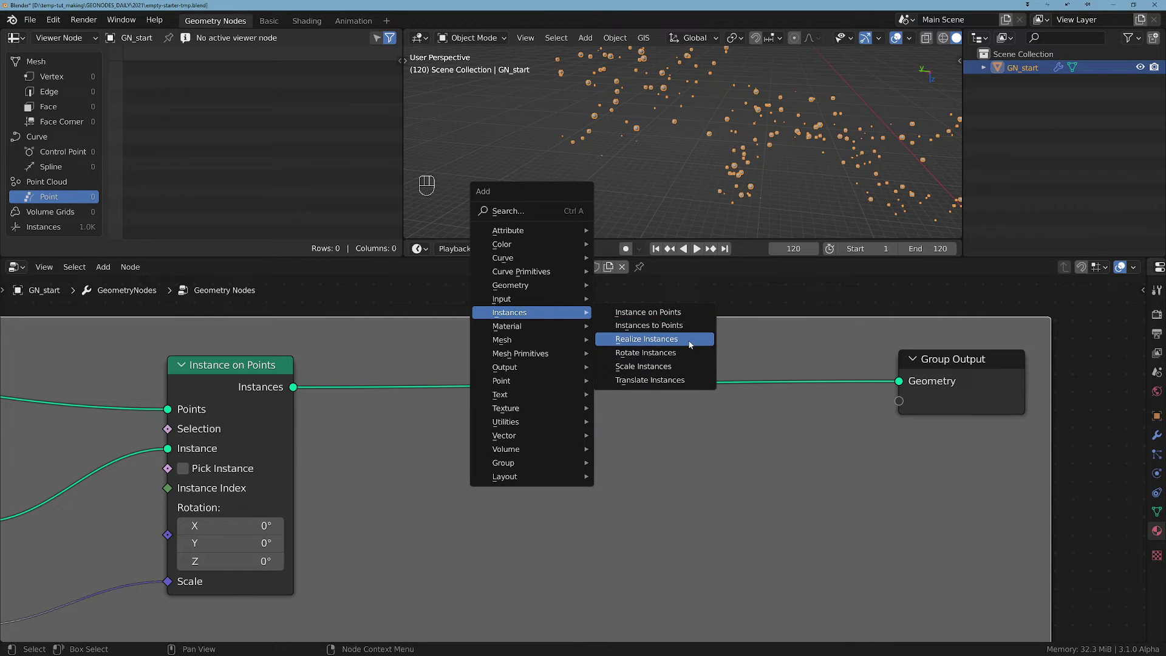
pyautogui.click(704, 340)
pyautogui.click(472, 377)
pyautogui.moveTo(556, 403); pyautogui.dragTo(493, 377)
pyautogui.moveTo(946, 379); pyautogui.dragTo(975, 379)
pyautogui.moveTo(436, 383); pyautogui.dragTo(419, 383)
pyautogui.moveTo(639, 453); pyautogui.dragTo(568, 453, button='middle')
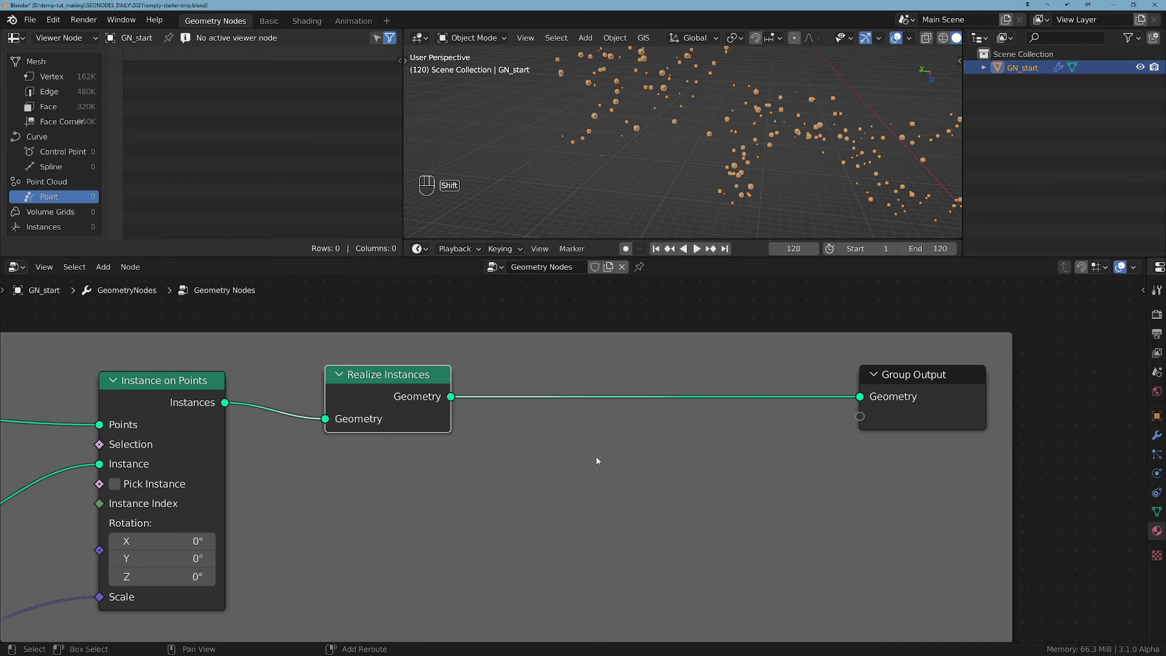
# Add a second Random Value node below the link between Realize Instances and the Group Output.
pyautogui.hotkey('shift', 'a')
pyautogui.moveTo(543, 580)
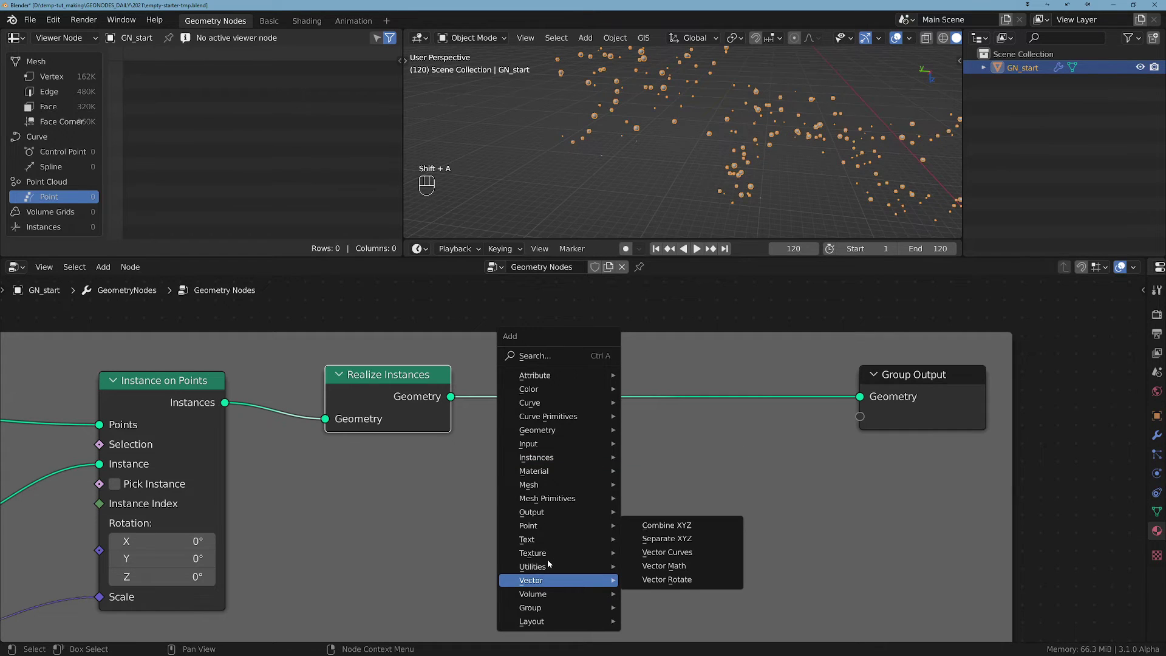
pyautogui.click(674, 549)
pyautogui.click(724, 496)
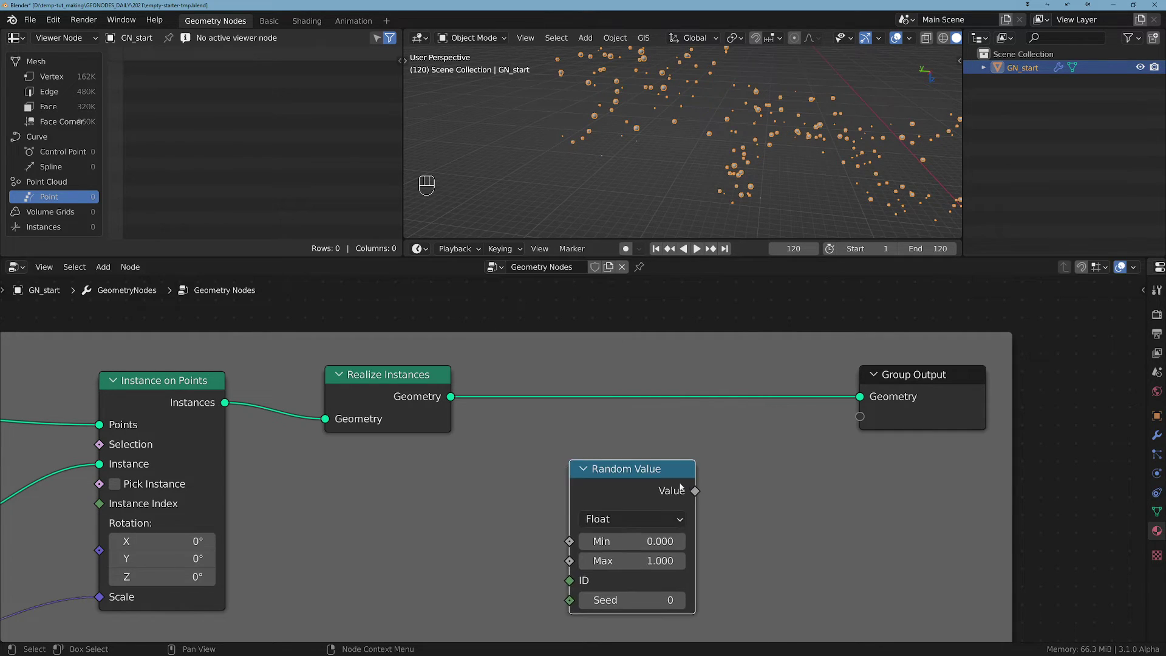
# Connect the second Random Value node's Value to a new Group Output socket and rename that output to "random factor".
pyautogui.moveTo(694, 491); pyautogui.dragTo(859, 417)
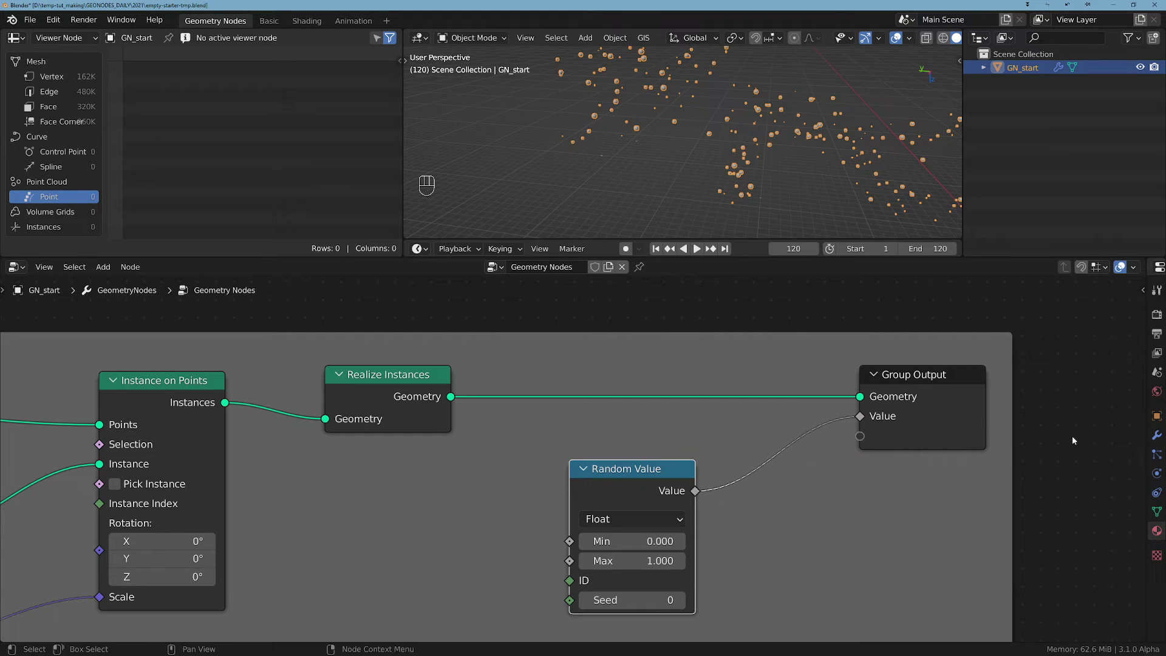
pyautogui.press('n')
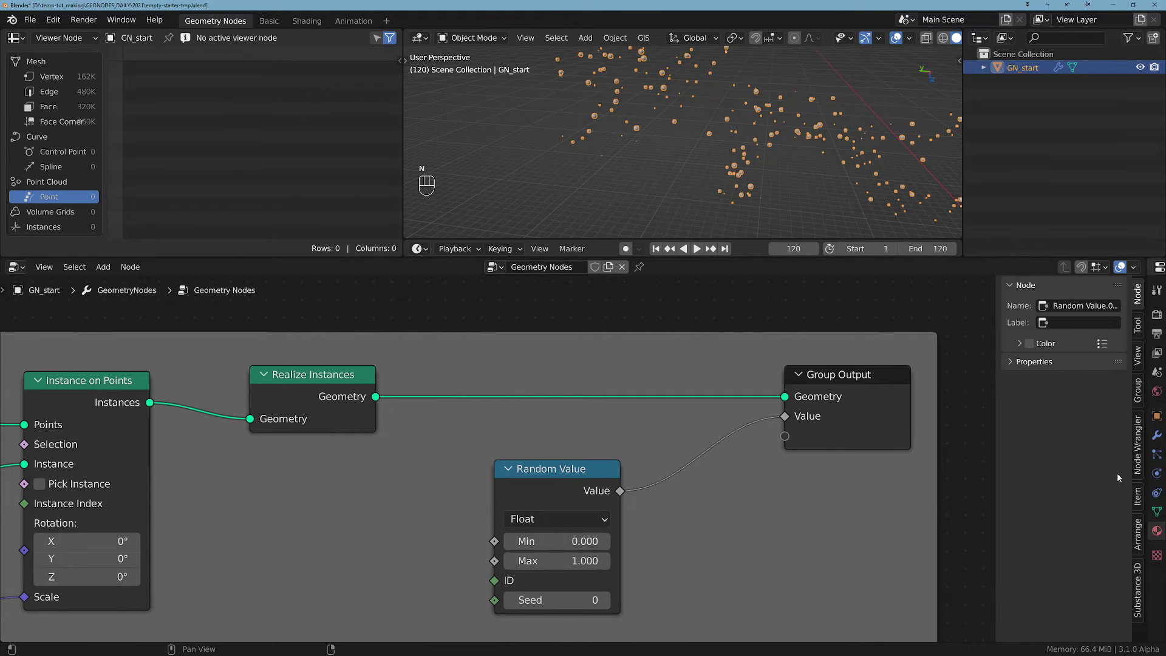
pyautogui.click(1138, 394)
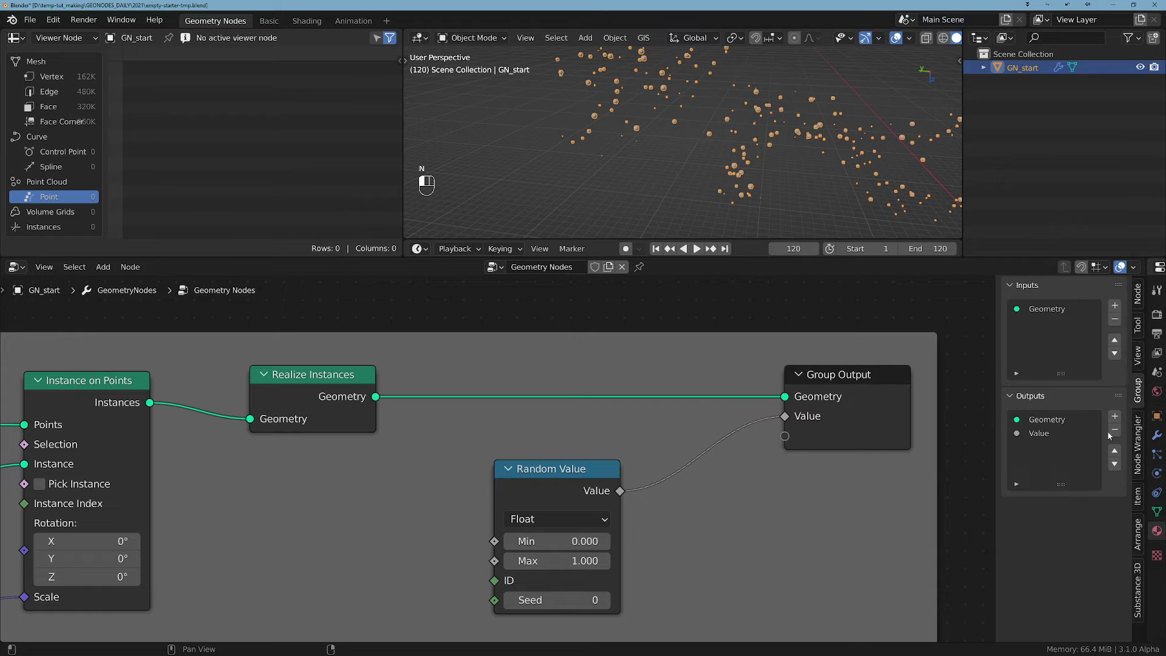
pyautogui.click(1041, 434)
pyautogui.doubleClick(1041, 434)
pyautogui.write('random factor')
pyautogui.press('Return')
# Set the modifier's output attribute name for random factor to rnd_fac, widening the properties area temporarily for the entry.
pyautogui.moveTo(1146, 405); pyautogui.dragTo(926, 428)
pyautogui.click(935, 435)
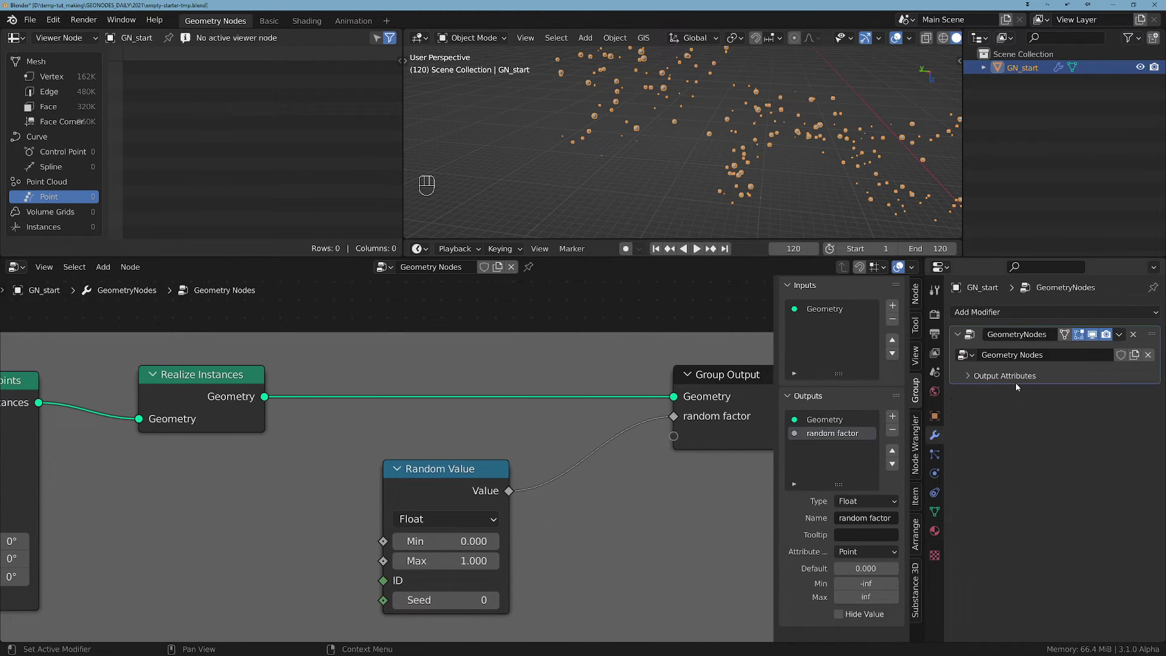
pyautogui.click(965, 376)
pyautogui.click(1051, 396)
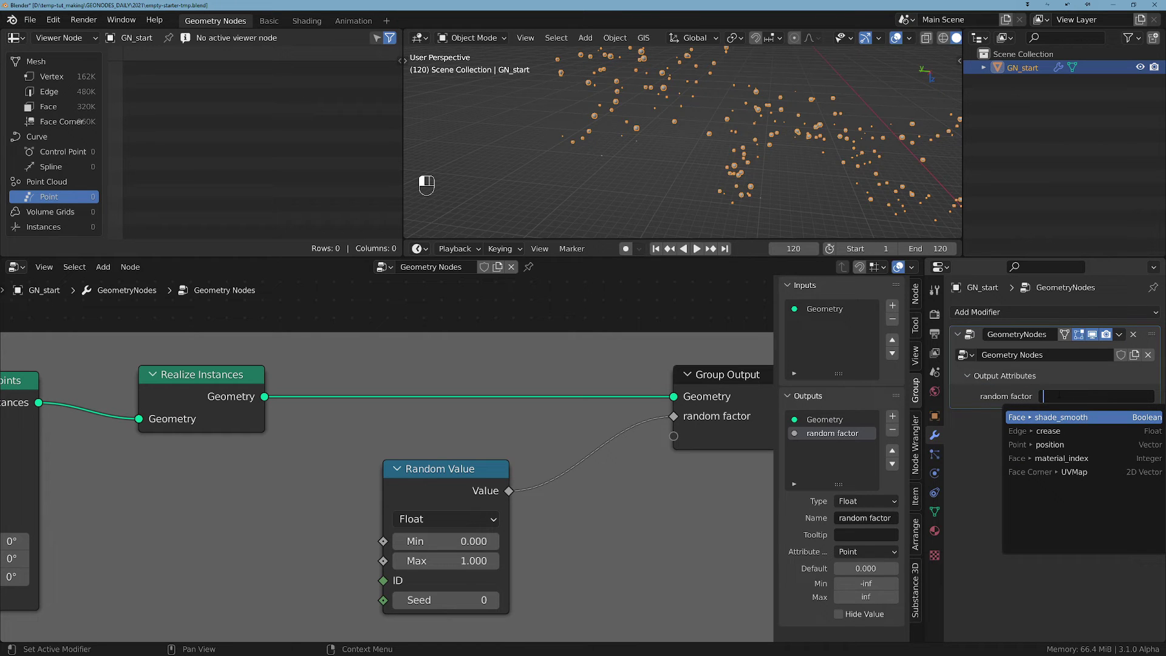
pyautogui.write('rnd')
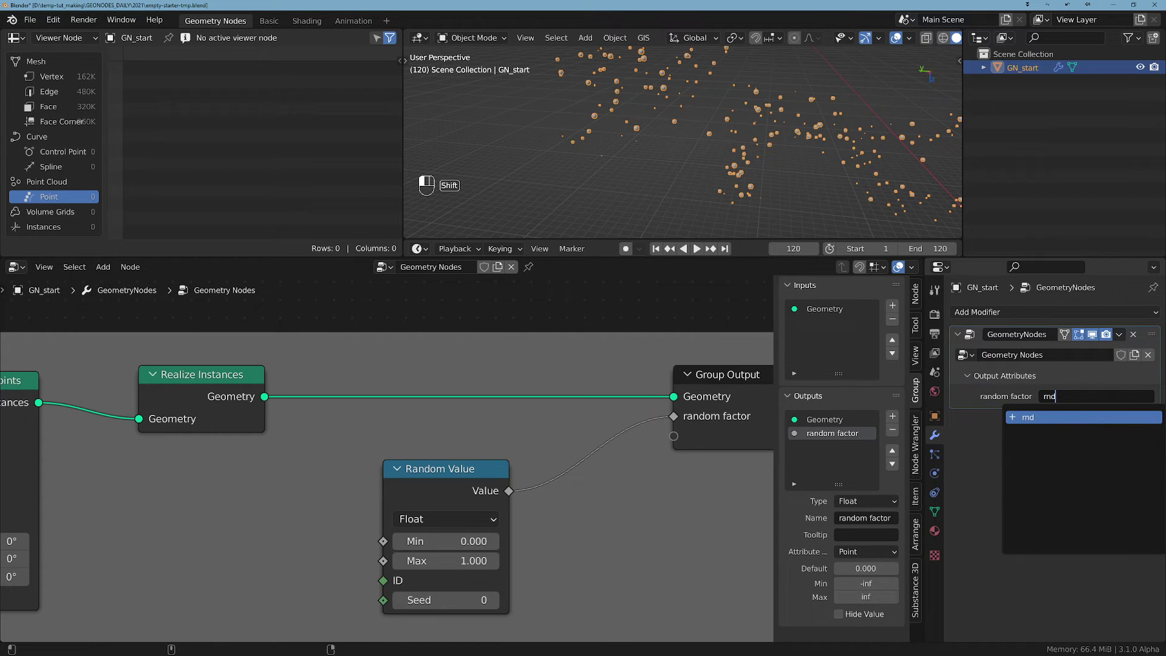
pyautogui.write('_fac')
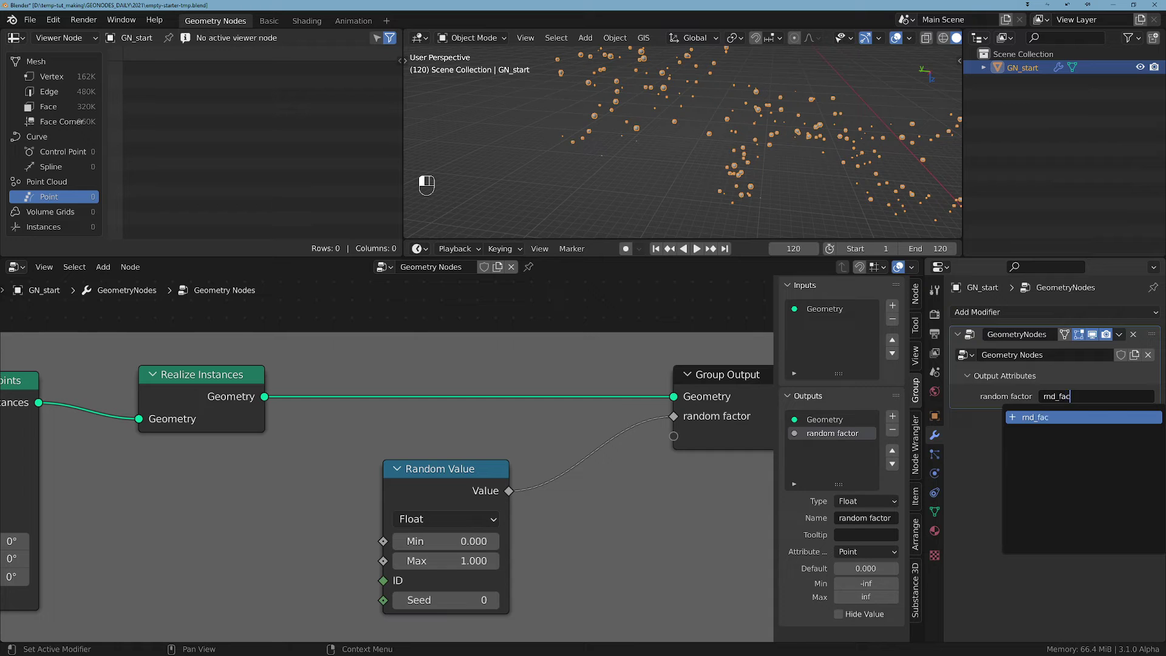
pyautogui.press('Return')
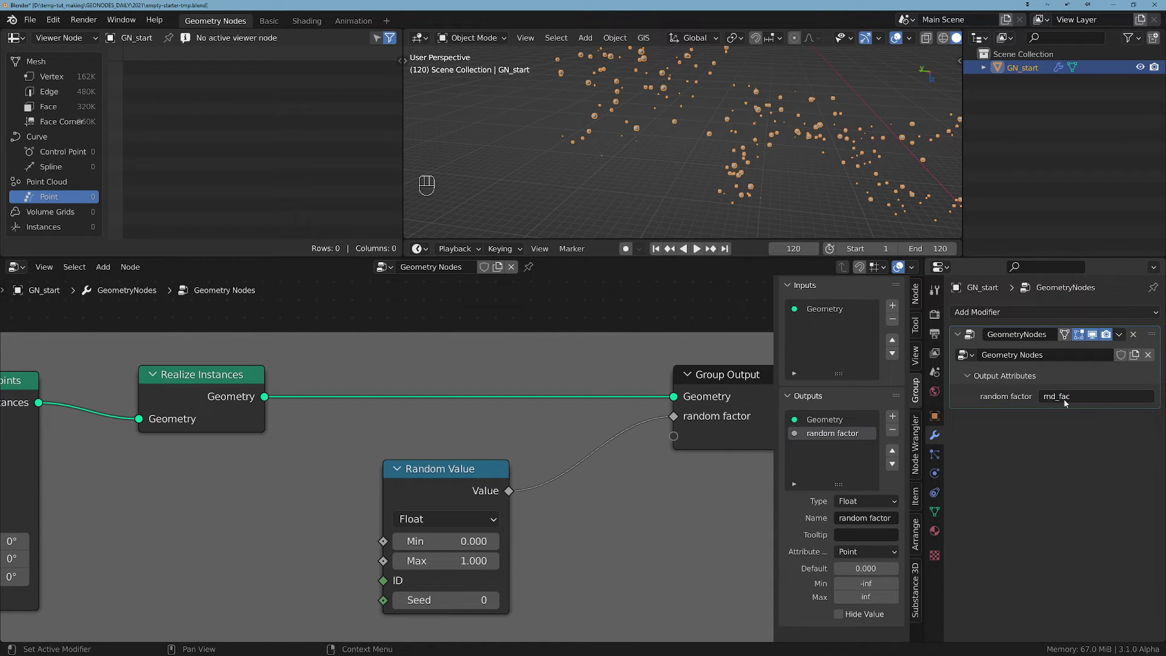
pyautogui.moveTo(924, 454); pyautogui.dragTo(1136, 448)
# Reposition the Random Value node below the link between Realize Instances and the Group Output.
pyautogui.moveTo(562, 474); pyautogui.dragTo(585, 459)
pyautogui.scroll(-2, 467, 451)
pyautogui.moveTo(466, 449); pyautogui.dragTo(668, 433, button='middle')
pyautogui.moveTo(744, 438); pyautogui.dragTo(701, 420)
# Inspect one ico sphere up close, marking its surface with temporary annotations and erasing them.
pyautogui.scroll(4, 762, 106)
pyautogui.scroll(6, 655, 184)
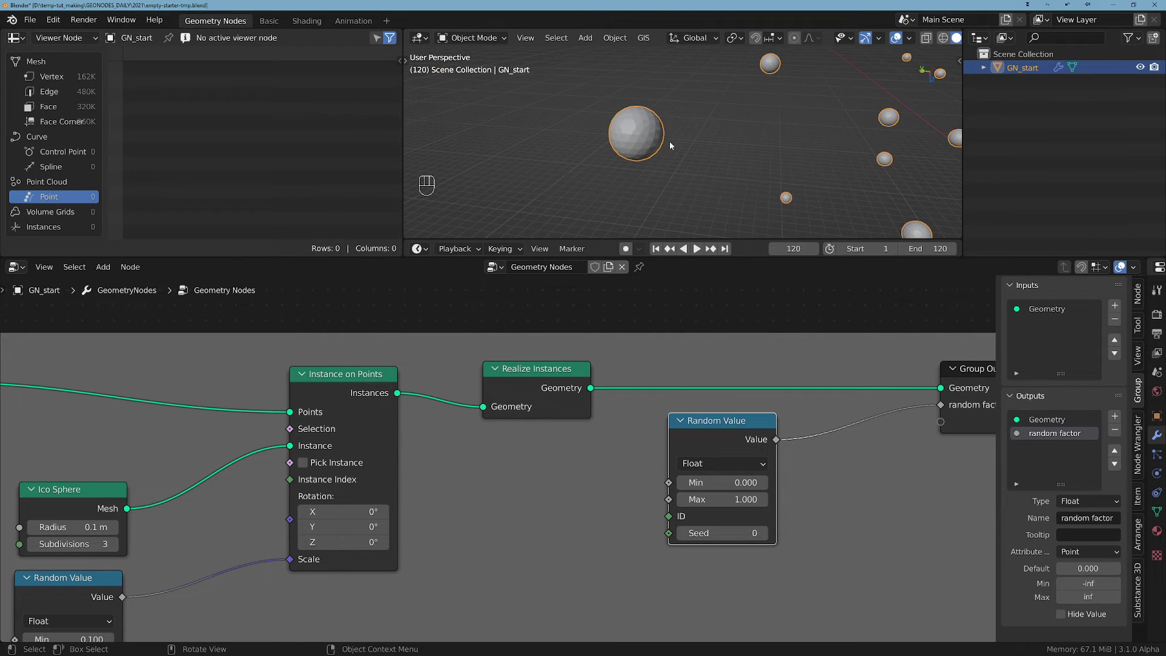
pyautogui.scroll(2, 652, 113)
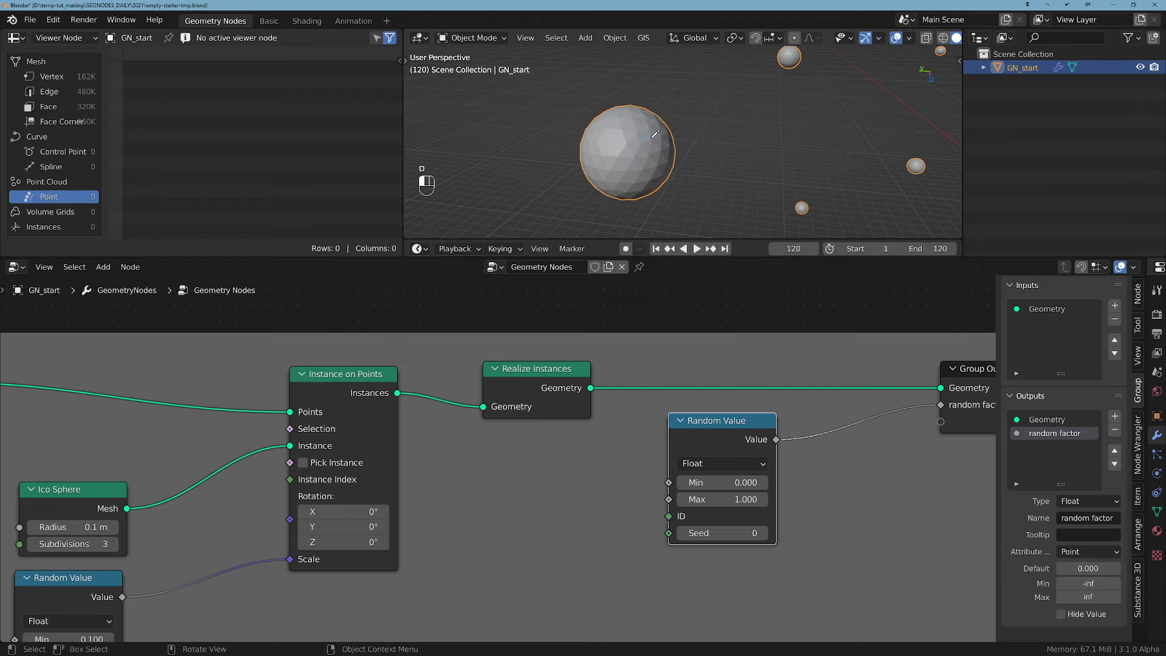
pyautogui.moveTo(650, 135)
pyautogui.mouseDown()
pyautogui.moveTo(637, 153)
pyautogui.moveTo(644, 131)
pyautogui.moveTo(635, 140)
pyautogui.mouseUp()
pyautogui.moveTo(621, 150); pyautogui.dragTo(614, 156)
pyautogui.moveTo(606, 155); pyautogui.dragTo(629, 155, button='right')
pyautogui.scroll(-2, 751, 512)
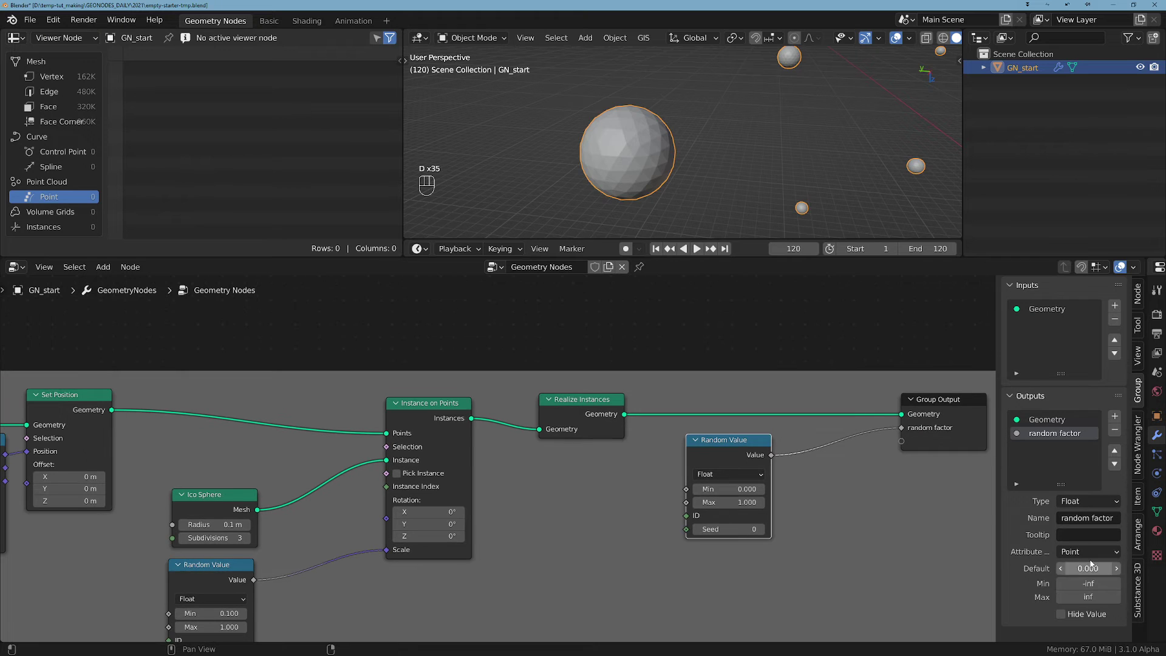
pyautogui.scroll(4, 632, 100)
pyautogui.press('f')
pyautogui.moveTo(600, 180); pyautogui.dragTo(635, 192)
pyautogui.press('f')
pyautogui.press('f')
pyautogui.press('f')
pyautogui.press('f')
pyautogui.press('f')
pyautogui.press('d')
pyautogui.press('d')
pyautogui.click(600, 171)
pyautogui.scroll(-7, 669, 220)
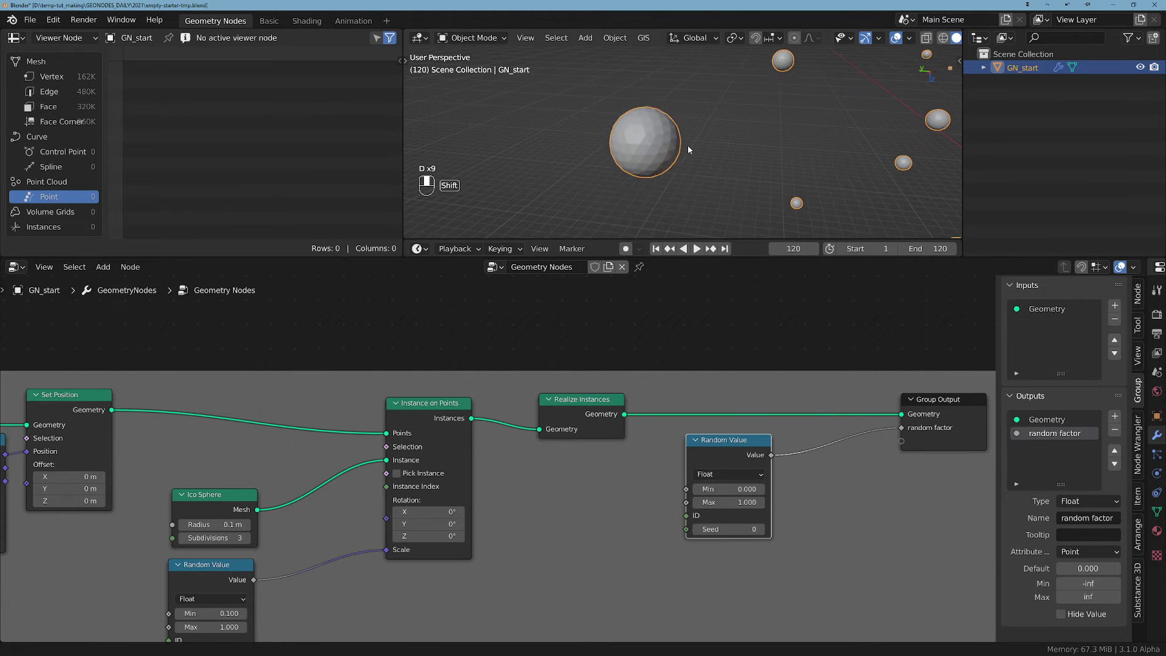
# Move the Random Value node that drives random factor closer to the Group Output.
pyautogui.moveTo(738, 447); pyautogui.dragTo(795, 447)
# Examine the sphere together with its neighbours, marking it with temporary annotations and erasing them.
pyautogui.scroll(-3, 646, 155)
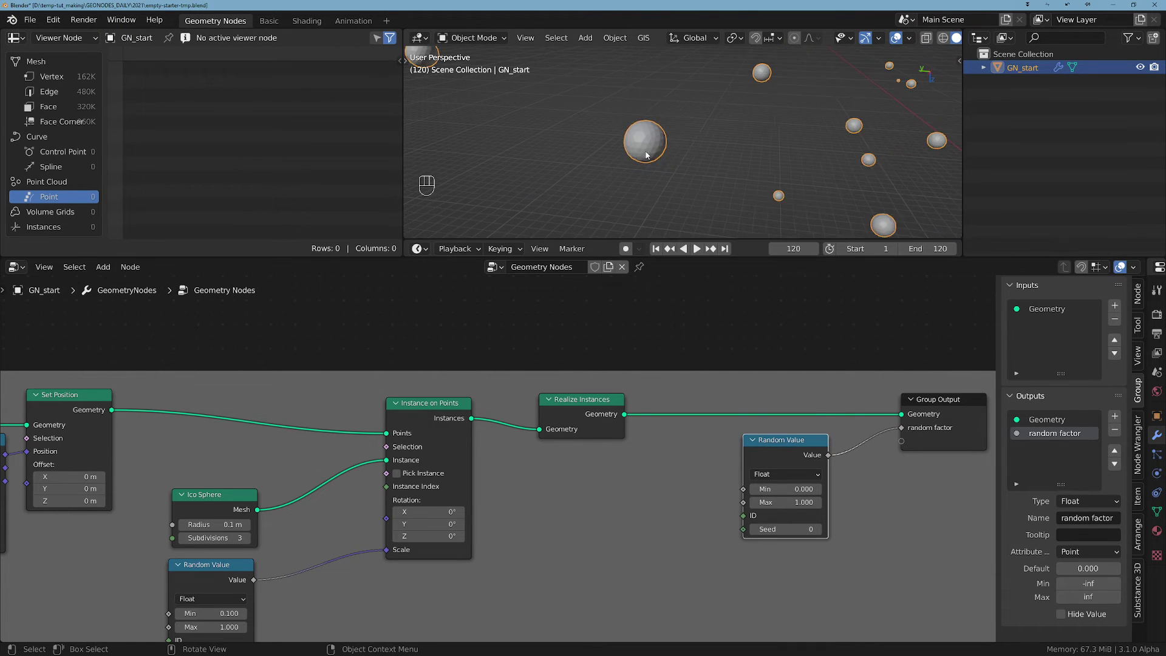
pyautogui.scroll(-3, 645, 151)
pyautogui.press('f')
pyautogui.moveTo(640, 112); pyautogui.dragTo(693, 191)
pyautogui.press('f')
pyautogui.press('d')
pyautogui.moveTo(671, 130)
pyautogui.mouseDown()
pyautogui.moveTo(641, 210)
pyautogui.moveTo(657, 113)
pyautogui.moveTo(709, 165)
pyautogui.mouseUp()
pyautogui.press('d')
pyautogui.scroll(-3, 631, 153)
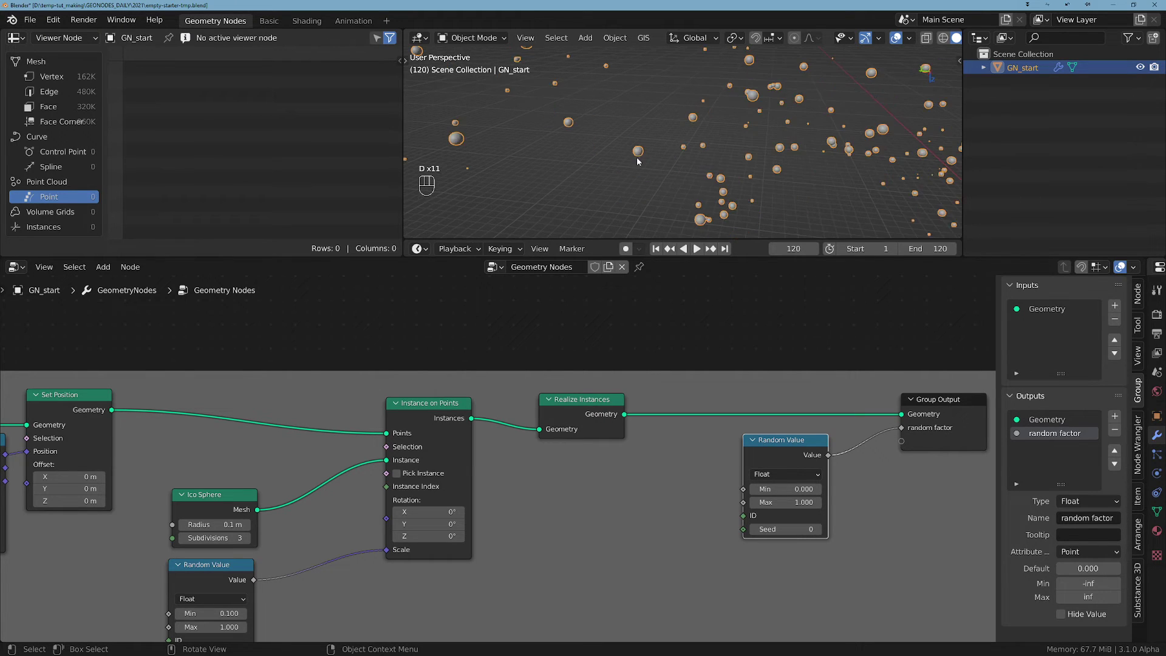
# Shift the Random Value node right beside the Group Output to free space after Instance on Points.
pyautogui.scroll(-3, 692, 523)
pyautogui.moveTo(716, 509); pyautogui.dragTo(661, 444, button='middle')
pyautogui.scroll(2, 661, 444)
pyautogui.moveTo(739, 394); pyautogui.dragTo(767, 390)
pyautogui.moveTo(577, 483); pyautogui.dragTo(643, 457, button='middle')
pyautogui.scroll(3, 640, 167)
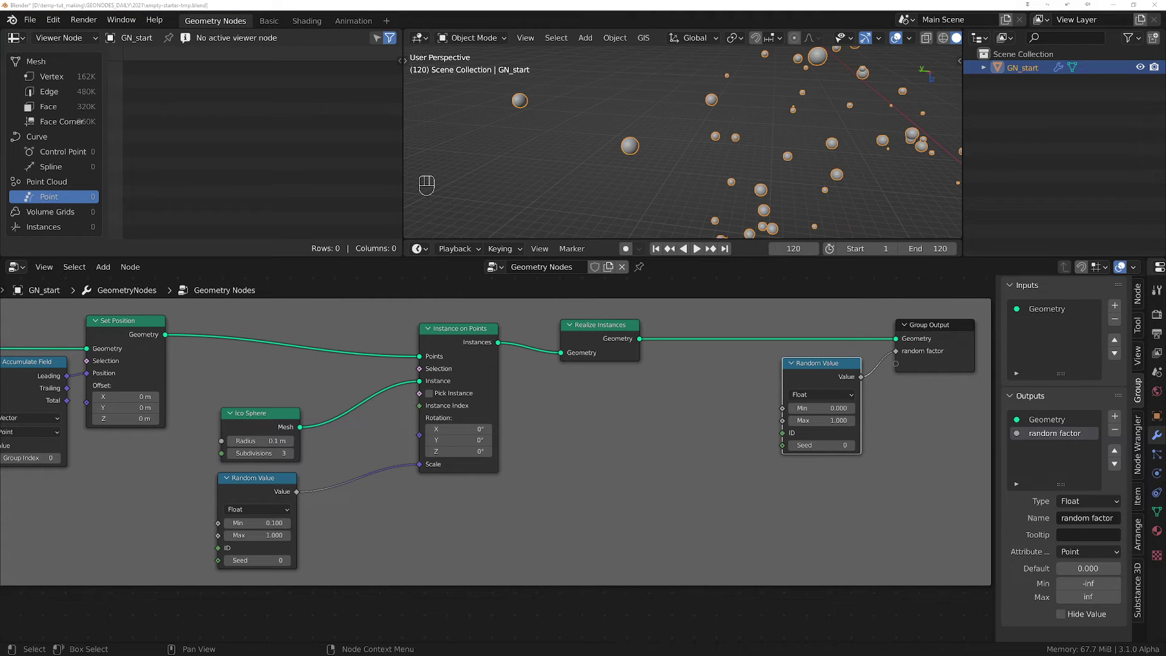
# Add a Domain Size node in the free space below Realize Instances.
pyautogui.click(563, 481)
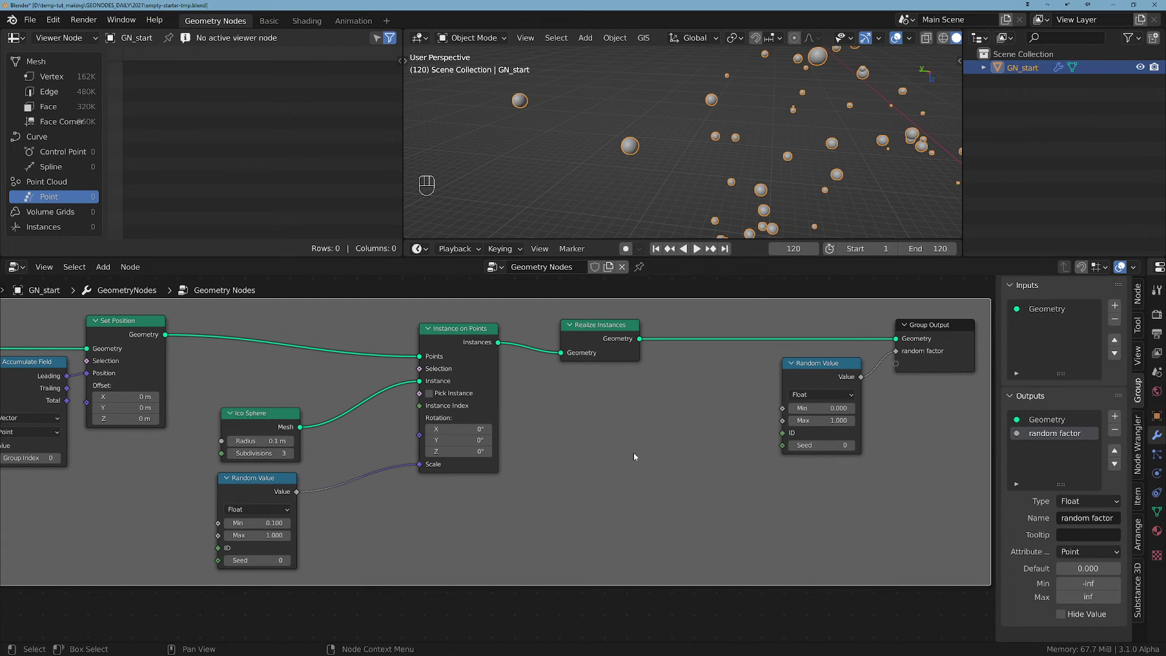
pyautogui.scroll(1, 609, 459)
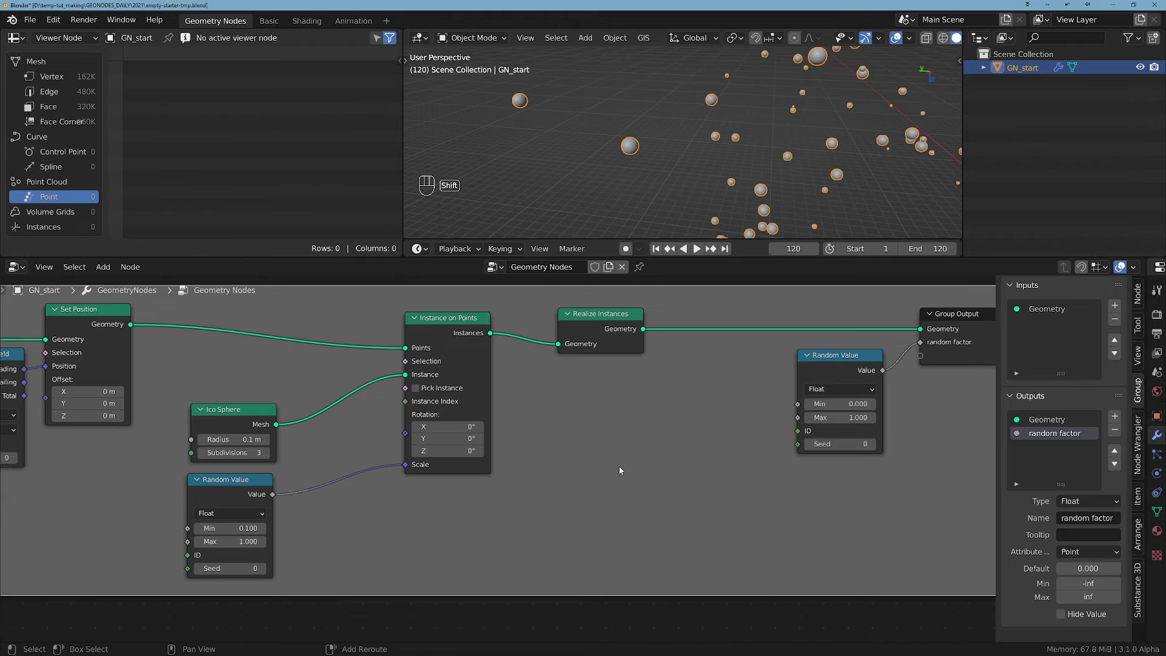
pyautogui.hotkey('shift', 'a')
pyautogui.moveTo(618, 466)
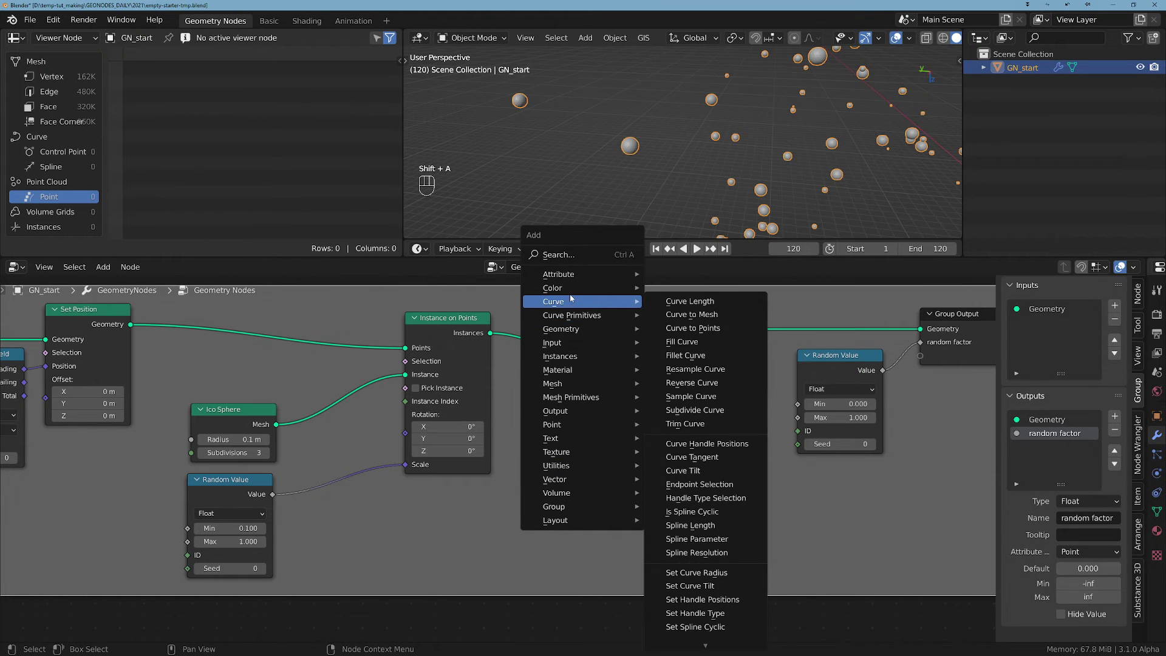
pyautogui.moveTo(576, 276)
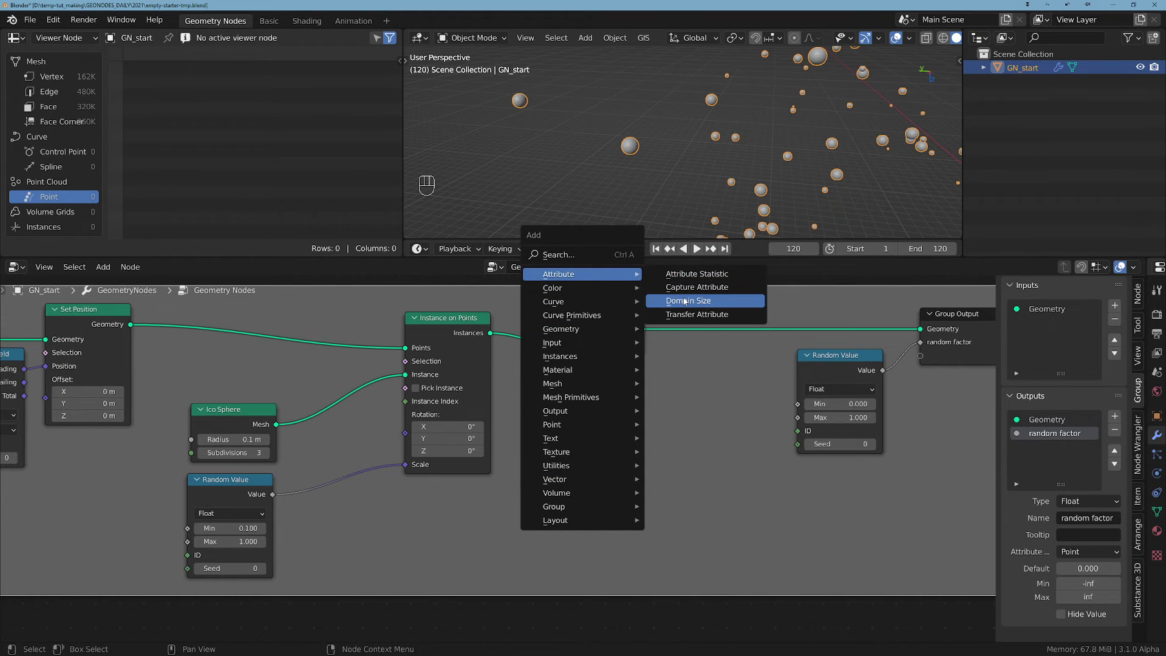
pyautogui.click(685, 300)
pyautogui.click(572, 428)
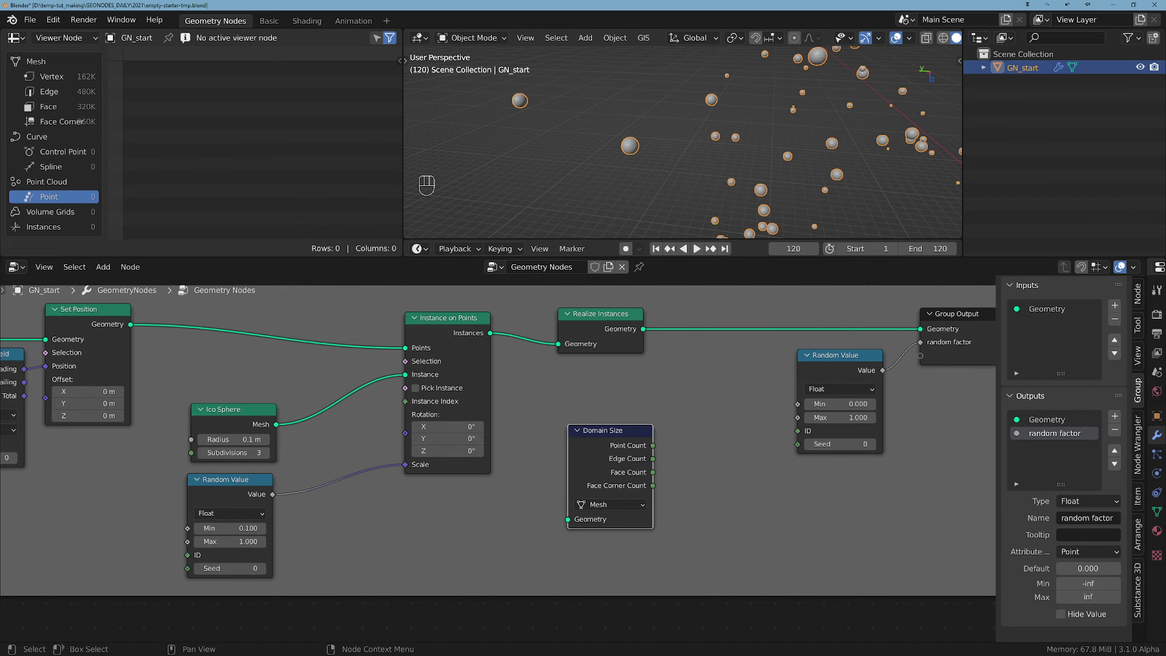
# Connect the Ico Sphere's Mesh output to the Domain Size node's Geometry input and move Domain Size closer to Instance on Points.
pyautogui.scroll(1, 388, 534)
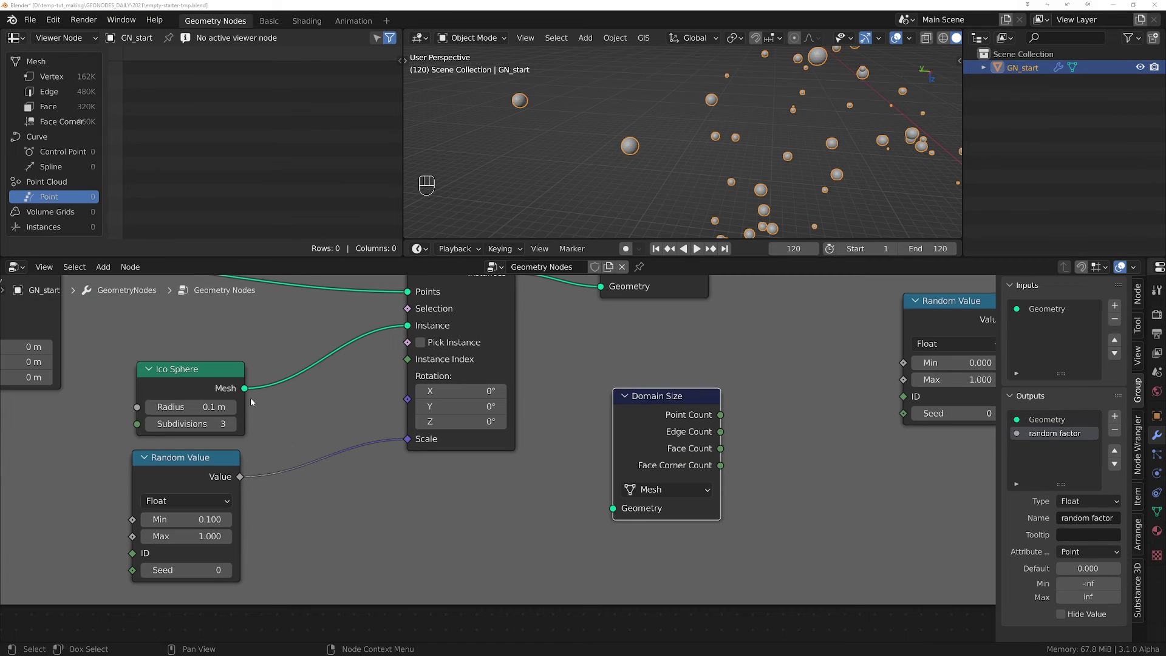
pyautogui.moveTo(351, 446)
pyautogui.mouseDown()
pyautogui.moveTo(698, 521)
pyautogui.moveTo(630, 485)
pyautogui.moveTo(366, 441)
pyautogui.mouseUp()
pyautogui.moveTo(260, 386); pyautogui.dragTo(631, 504)
pyautogui.moveTo(804, 512); pyautogui.dragTo(665, 503, button='middle')
pyautogui.scroll(2, 650, 488)
pyautogui.moveTo(512, 373); pyautogui.dragTo(443, 376)
pyautogui.scroll(-1, 527, 395)
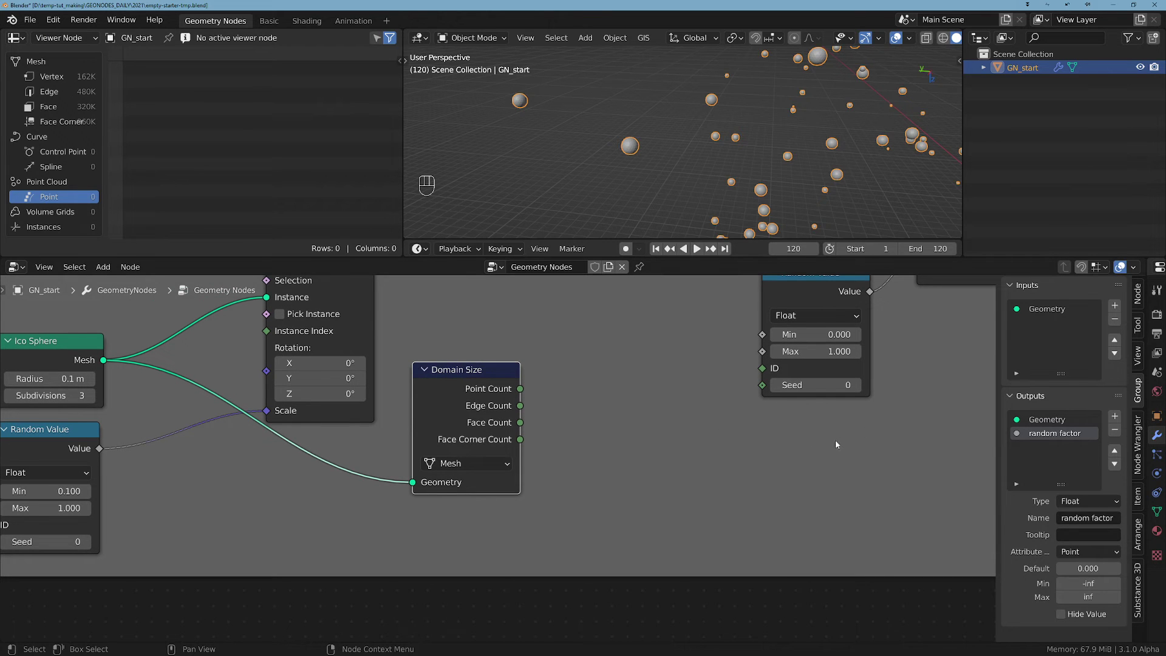
# Add a Math node set to Snap between Domain Size and the Random Value node, and nudge Domain Size slightly upward.
pyautogui.hotkey('shift', 'a')
pyautogui.moveTo(561, 586)
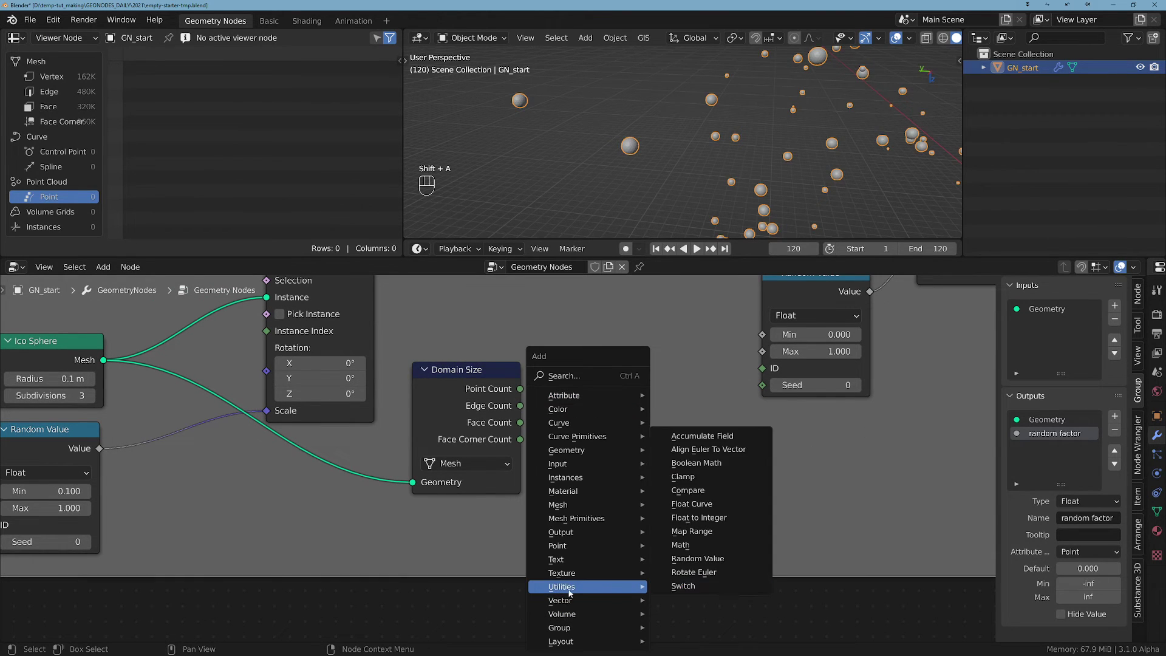
pyautogui.click(683, 544)
pyautogui.click(634, 381)
pyautogui.click(648, 384)
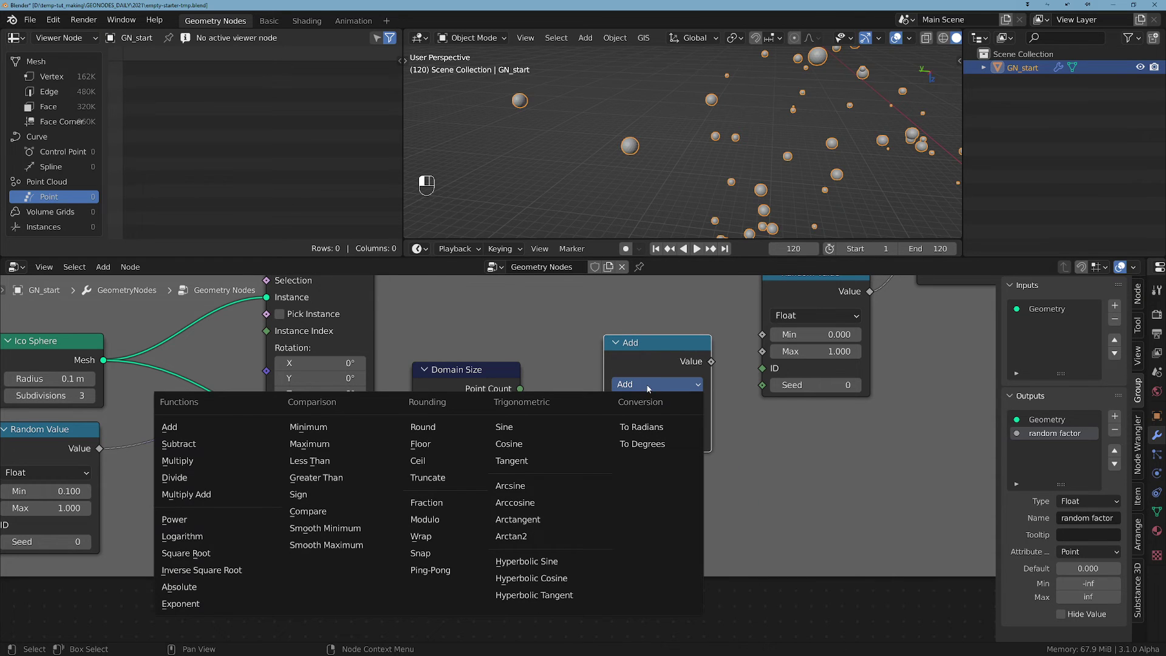
pyautogui.click(443, 553)
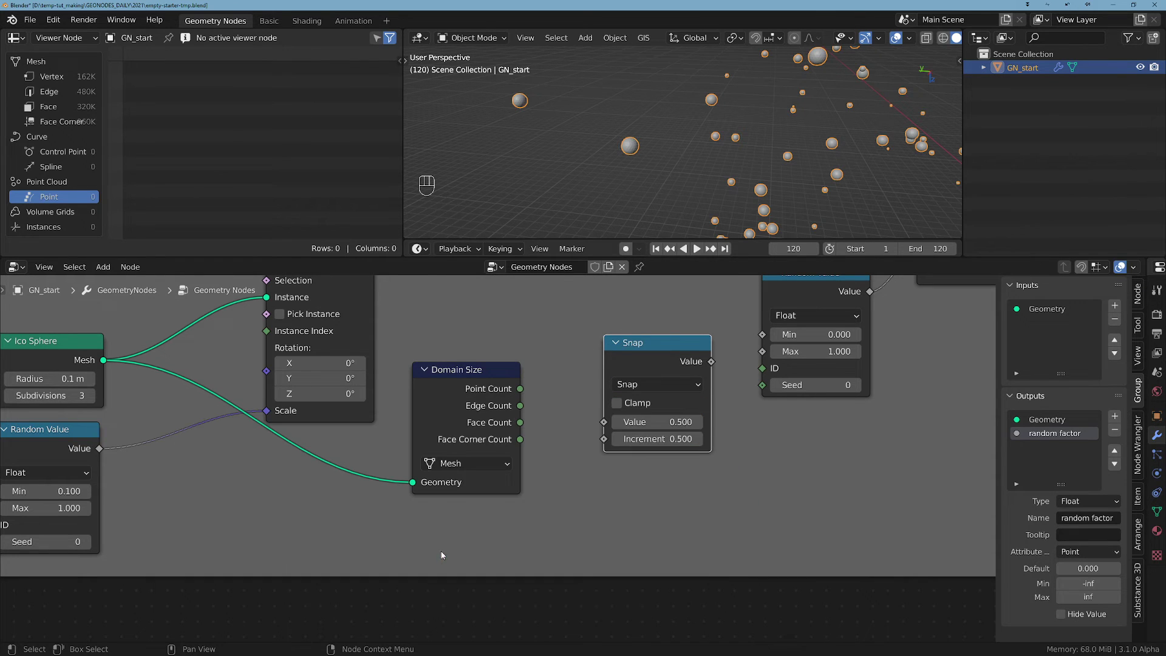
pyautogui.moveTo(519, 389)
pyautogui.moveTo(493, 373); pyautogui.dragTo(495, 352)
# Add an Index node directly below the Snap node and connect it to Snap's Value input.
pyautogui.hotkey('shift', 'a')
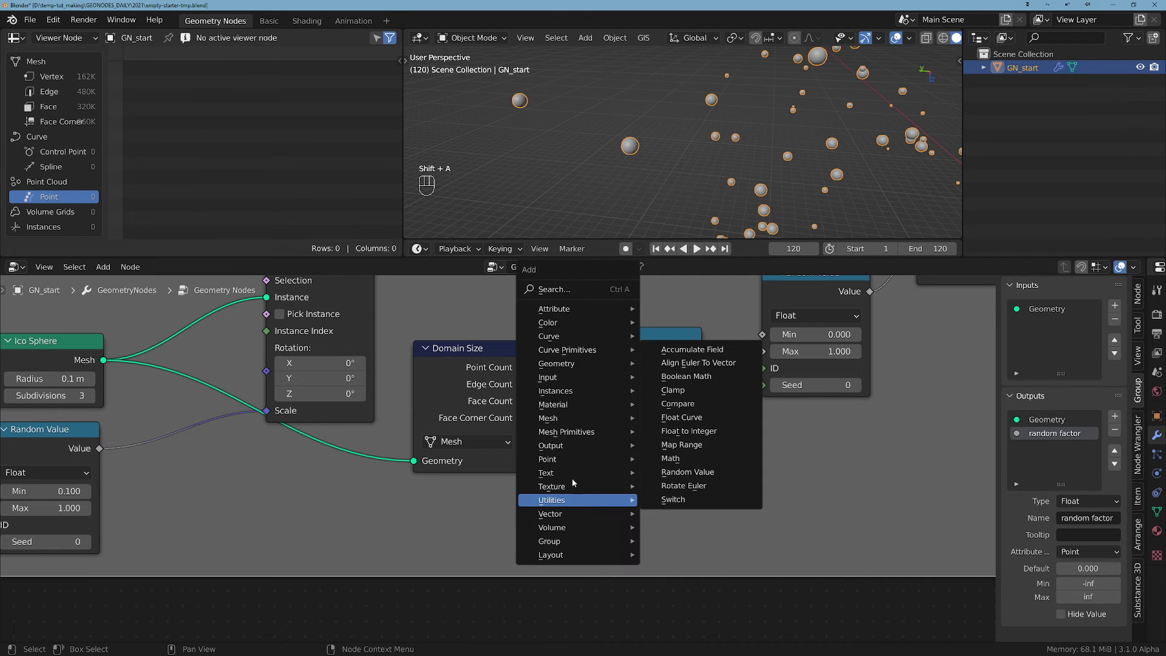
pyautogui.moveTo(577, 378)
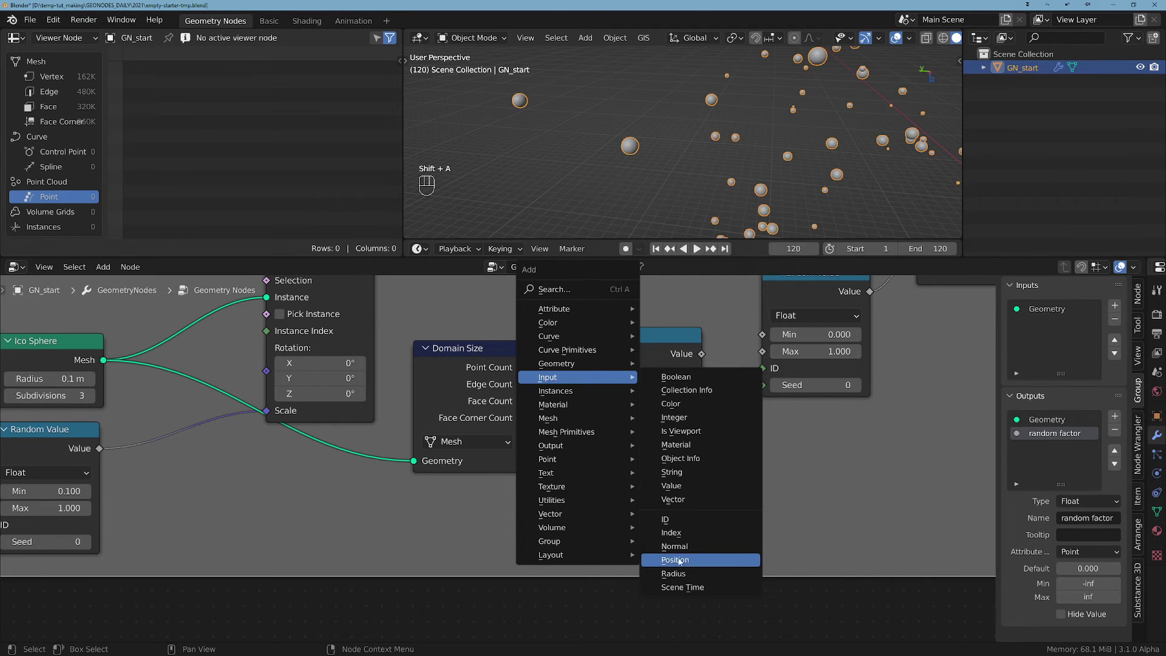
pyautogui.click(671, 532)
pyautogui.click(694, 488)
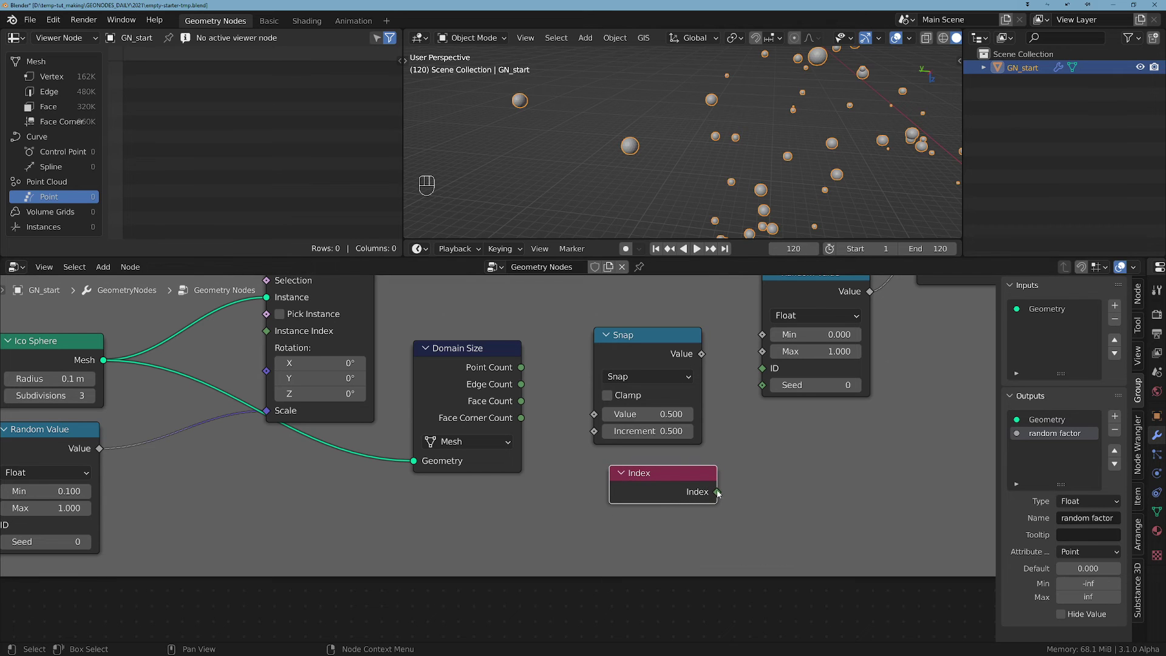
pyautogui.moveTo(717, 491); pyautogui.dragTo(595, 414)
pyautogui.moveTo(656, 480)
pyautogui.mouseDown()
pyautogui.moveTo(632, 476)
pyautogui.moveTo(649, 475)
pyautogui.mouseUp()
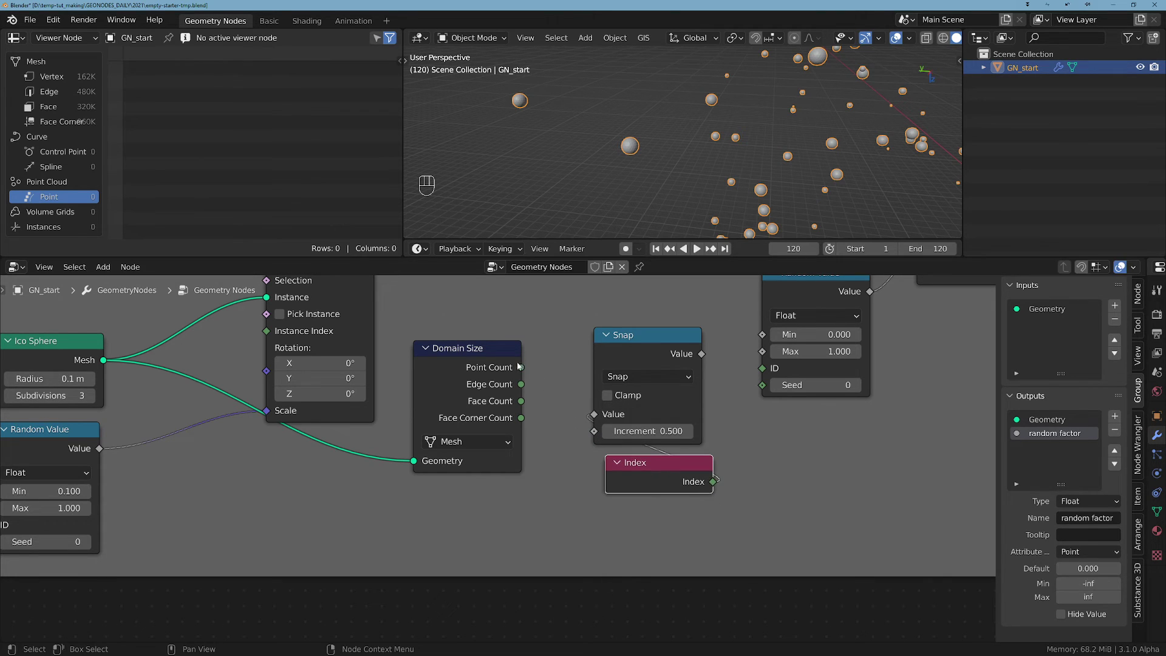
# Connect Domain Size's Point Count to Snap's Increment, and Snap's Value output to the Random Value node's ID.
pyautogui.moveTo(521, 367); pyautogui.dragTo(597, 433)
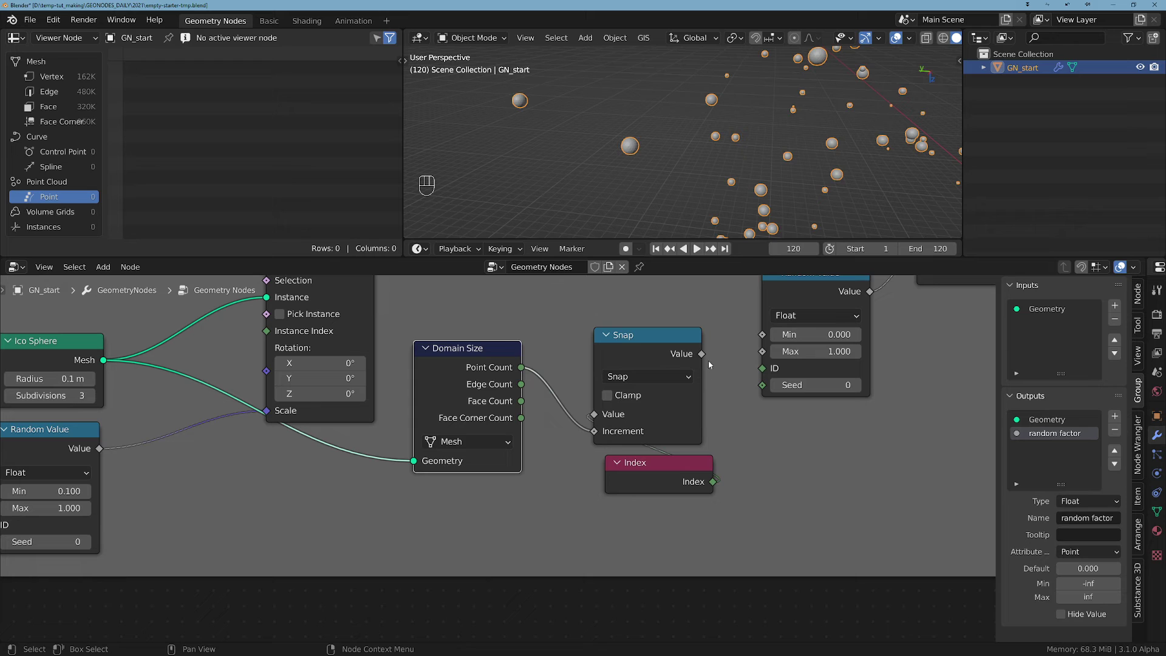
pyautogui.moveTo(703, 354); pyautogui.dragTo(762, 368)
pyautogui.moveTo(808, 443); pyautogui.dragTo(815, 506, button='middle')
# Tidy the layout by moving the Index, Snap and Random Value nodes closer to Domain Size, with Index directly below Snap.
pyautogui.moveTo(529, 411)
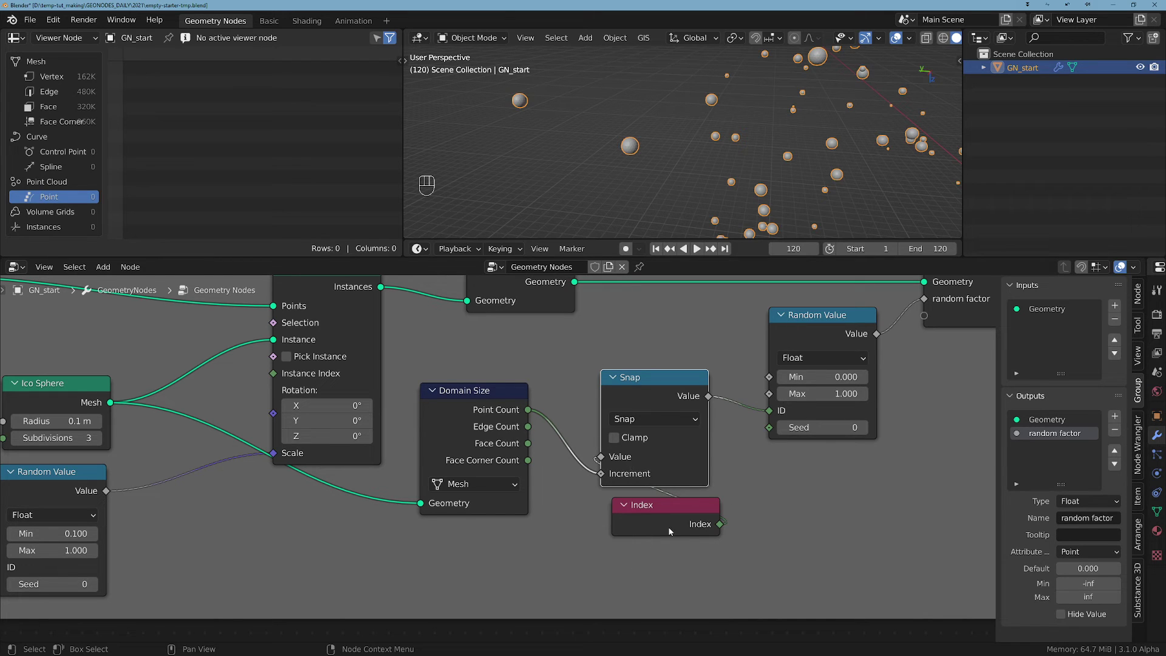
pyautogui.moveTo(664, 509); pyautogui.dragTo(655, 504)
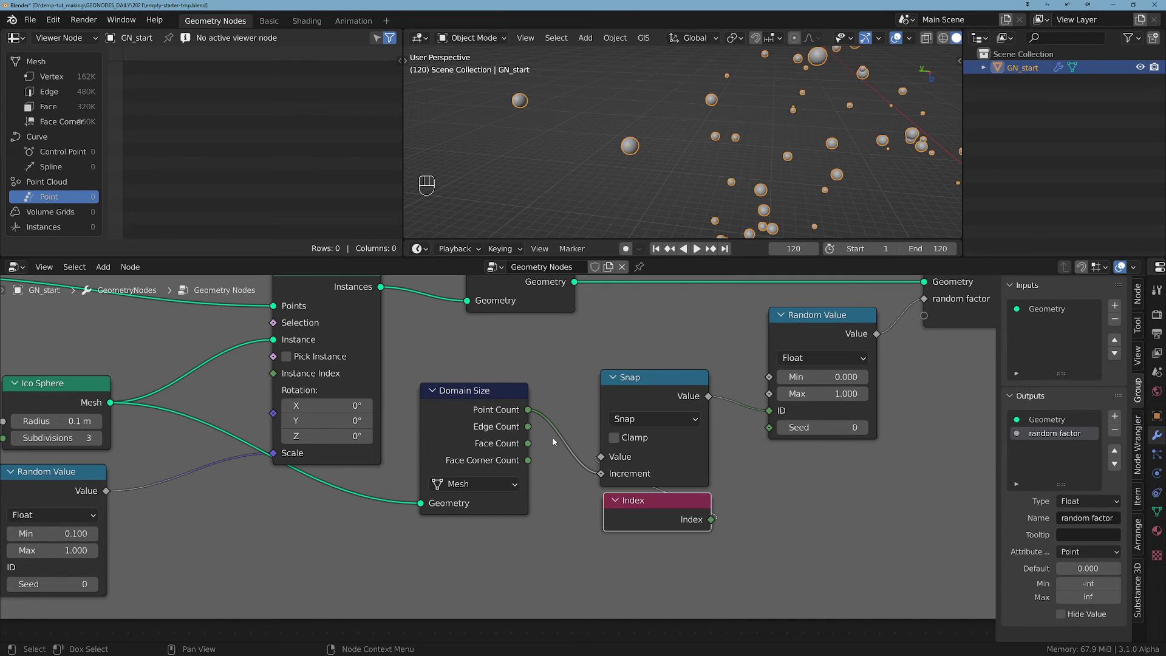
pyautogui.moveTo(645, 393); pyautogui.dragTo(597, 396)
pyautogui.moveTo(646, 516); pyautogui.dragTo(598, 519)
pyautogui.moveTo(833, 330); pyautogui.dragTo(764, 337)
pyautogui.scroll(-3, 764, 336)
pyautogui.moveTo(661, 448); pyautogui.dragTo(637, 472, button='middle')
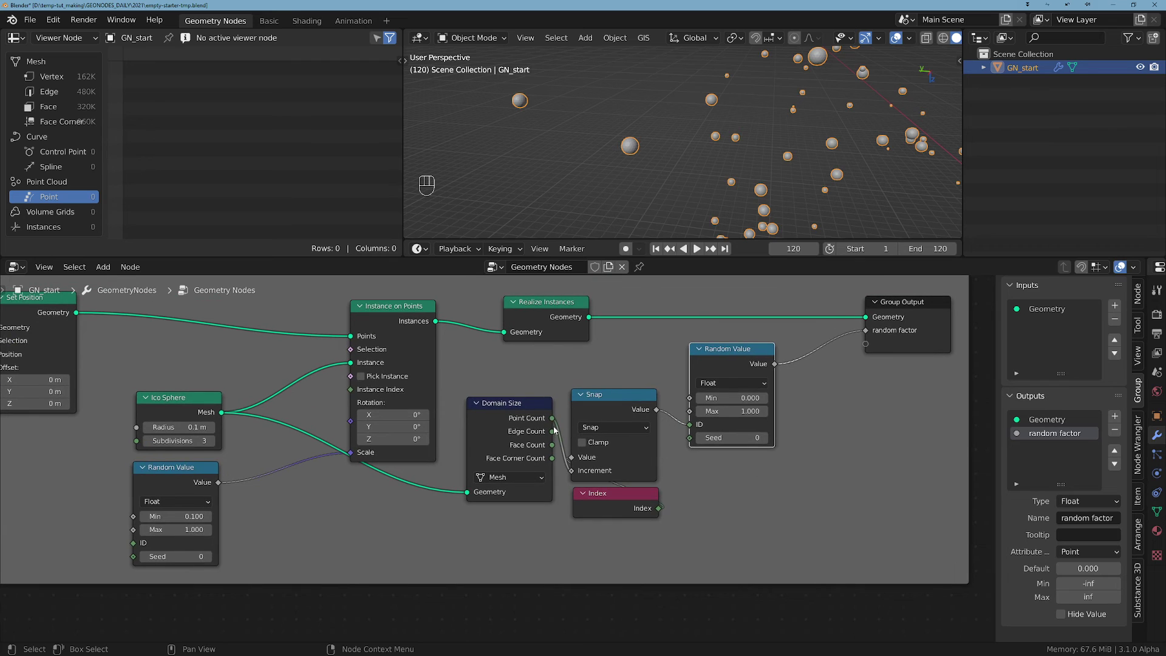
pyautogui.moveTo(553, 422)
pyautogui.moveTo(509, 418); pyautogui.dragTo(512, 414)
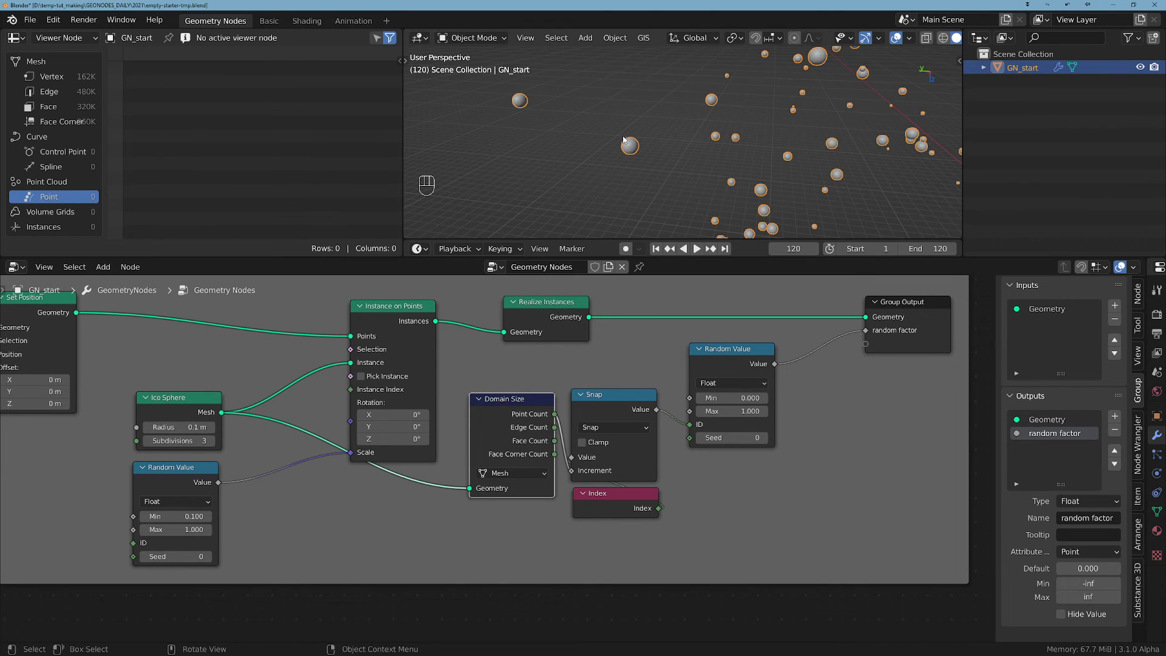
pyautogui.scroll(2, 624, 140)
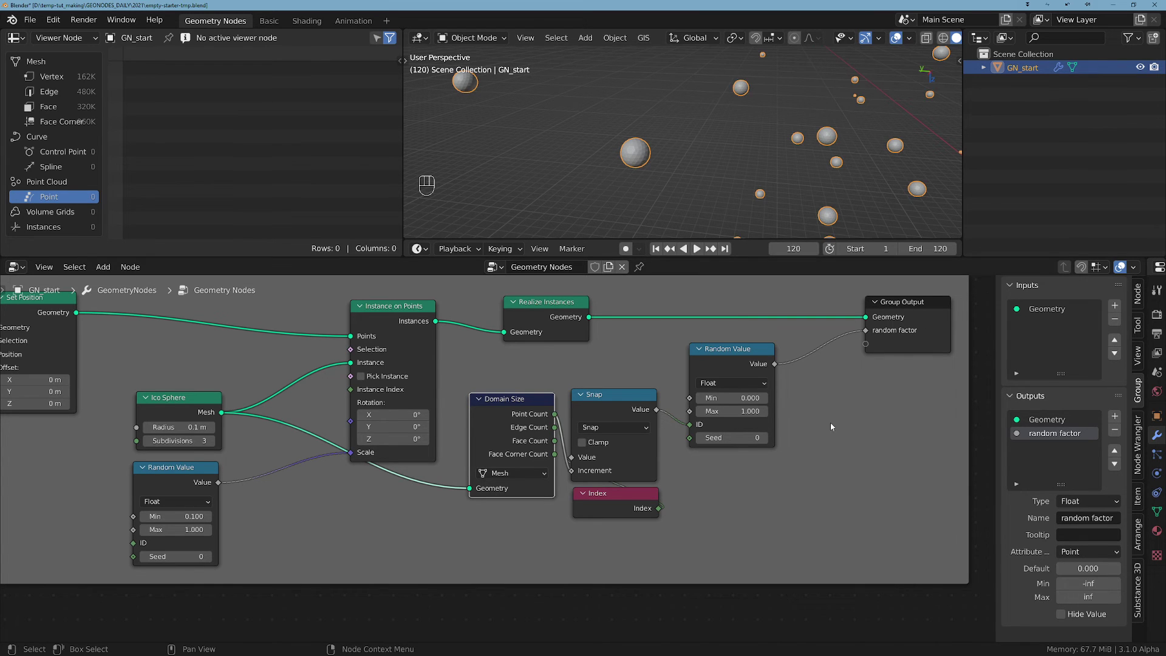
# Tidy the layout by spacing Group Output further right and repositioning the random factor's Random Value node between Snap and Group Output.
pyautogui.moveTo(833, 455); pyautogui.dragTo(684, 487, button='middle')
pyautogui.moveTo(591, 389); pyautogui.dragTo(581, 388)
pyautogui.scroll(-3, 659, 424)
pyautogui.scroll(-6, 682, 136)
pyautogui.scroll(-1, 732, 443)
pyautogui.press('d')
pyautogui.moveTo(622, 193); pyautogui.dragTo(731, 182, button='right')
pyautogui.press('d')
pyautogui.scroll(4, 698, 493)
pyautogui.press('d')
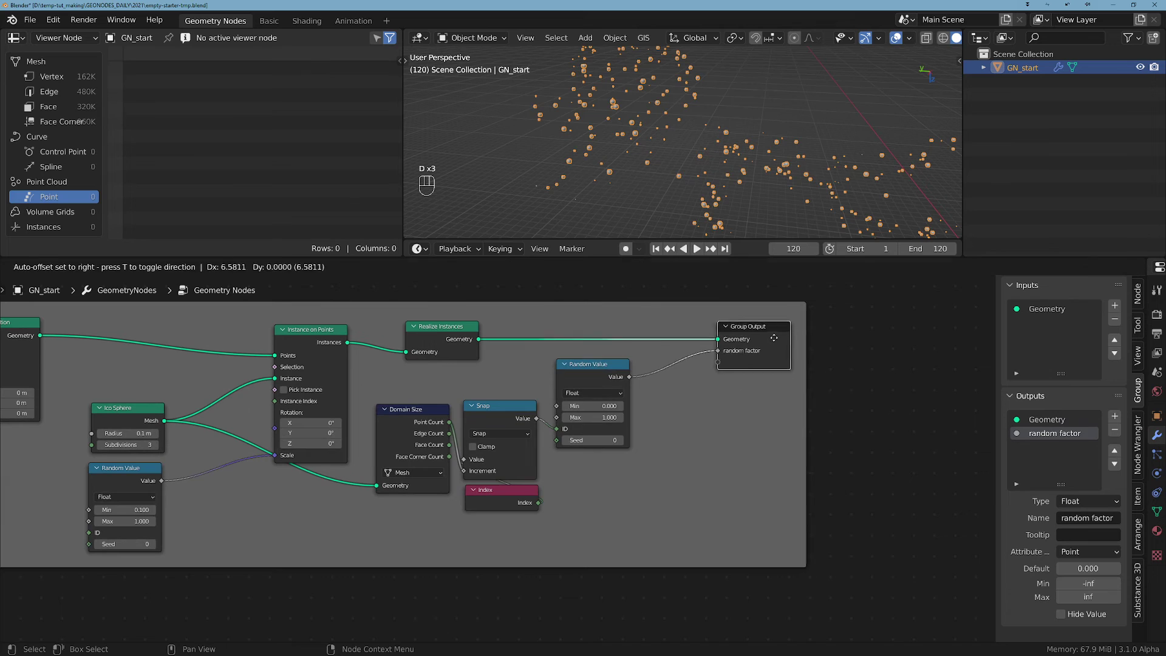
pyautogui.scroll(1, 764, 398)
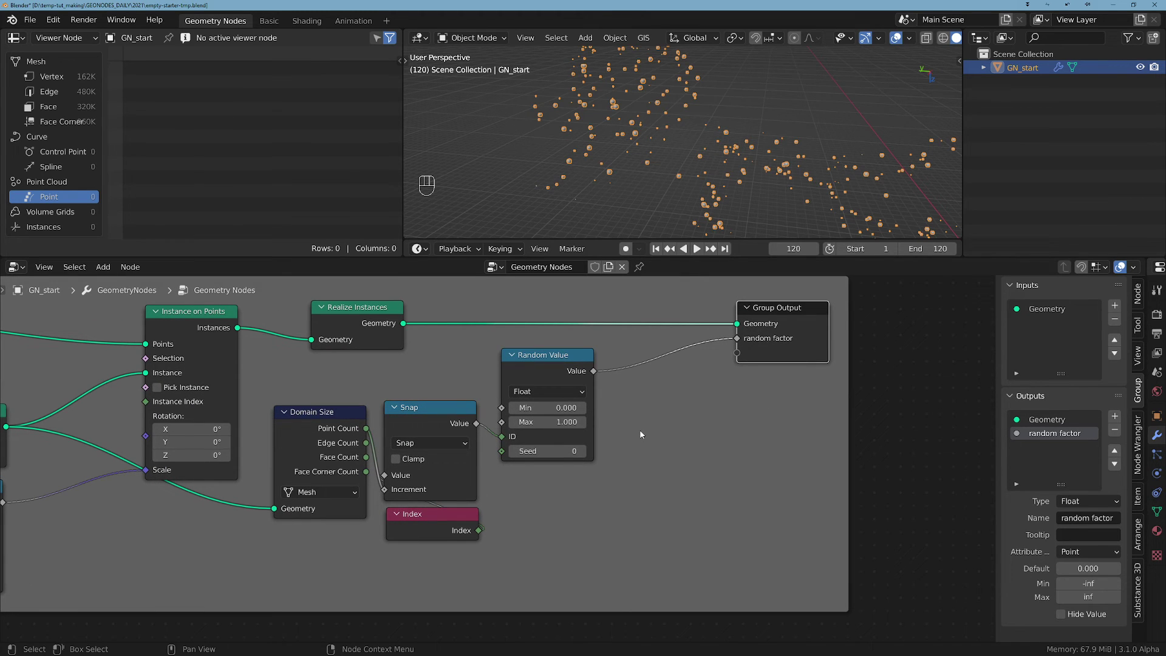
pyautogui.moveTo(560, 373); pyautogui.dragTo(601, 391)
pyautogui.scroll(1, 613, 398)
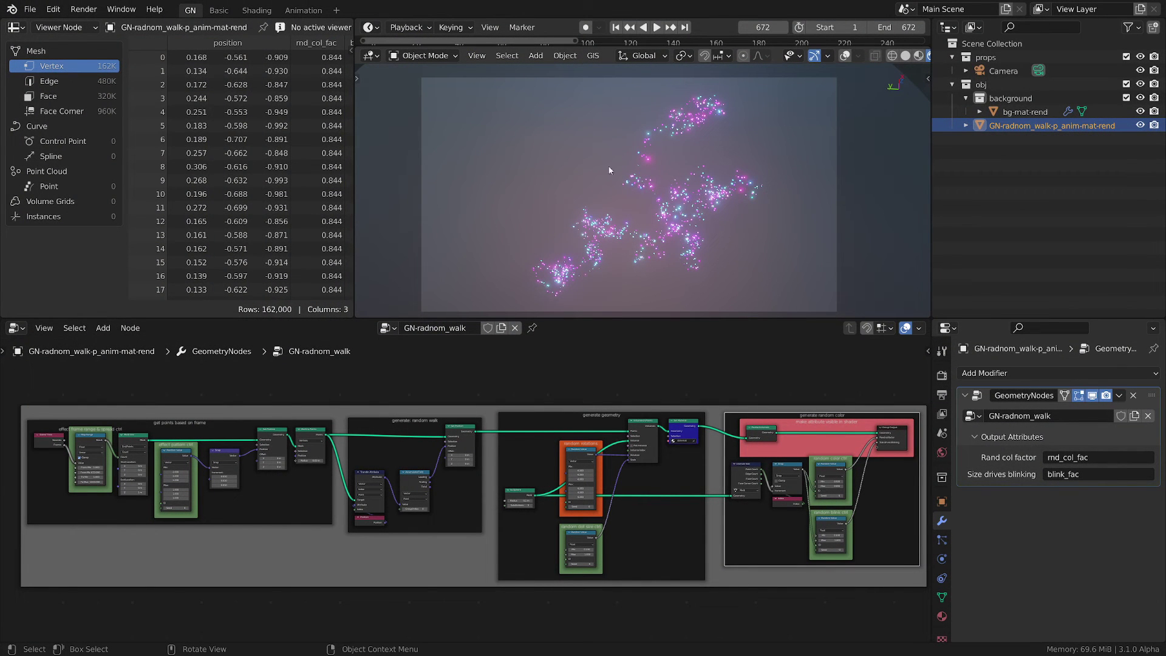
# Examine the glowing pink and cyan dots of the finished random walk up close in the 3D viewport.
pyautogui.scroll(5, 636, 239)
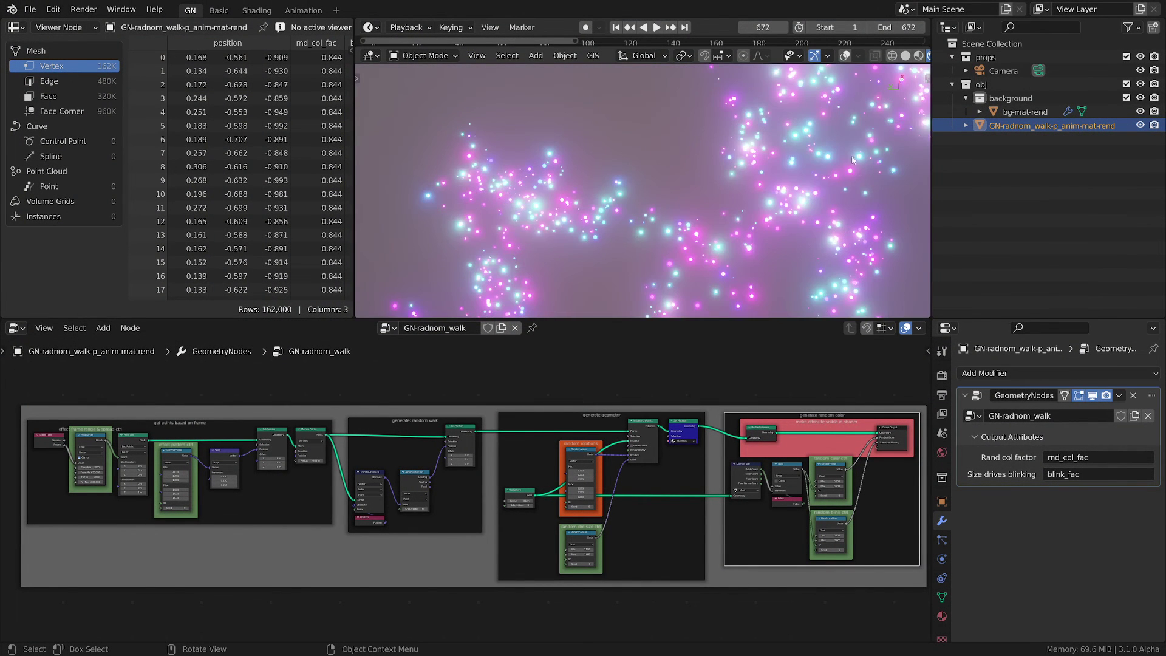
pyautogui.scroll(3, 839, 145)
pyautogui.keyDown('shift'); pyautogui.moveTo(839, 145); pyautogui.dragTo(672, 198, button='middle'); pyautogui.keyUp('shift')
pyautogui.scroll(4, 672, 198)
pyautogui.scroll(-3, 673, 198)
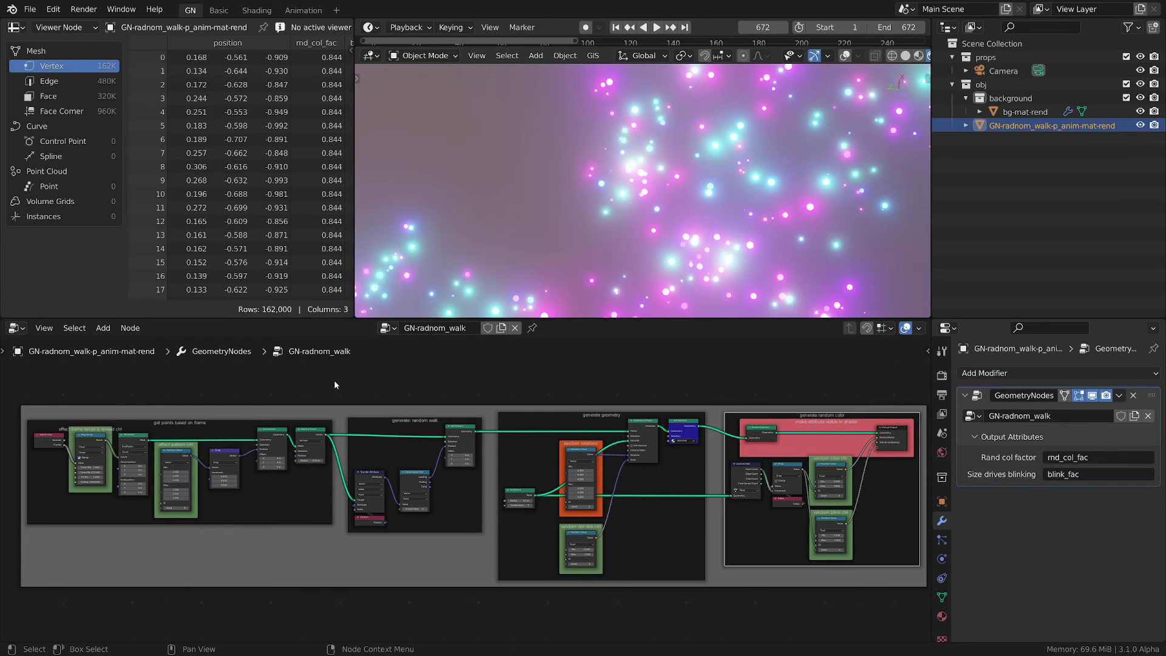
# Maximize the node editor and examine the Scene Time, Map Range and Mesh Line nodes in the "get points based on frame" group.
pyautogui.hotkey('ctrl', 'space')
pyautogui.scroll(5, 291, 299)
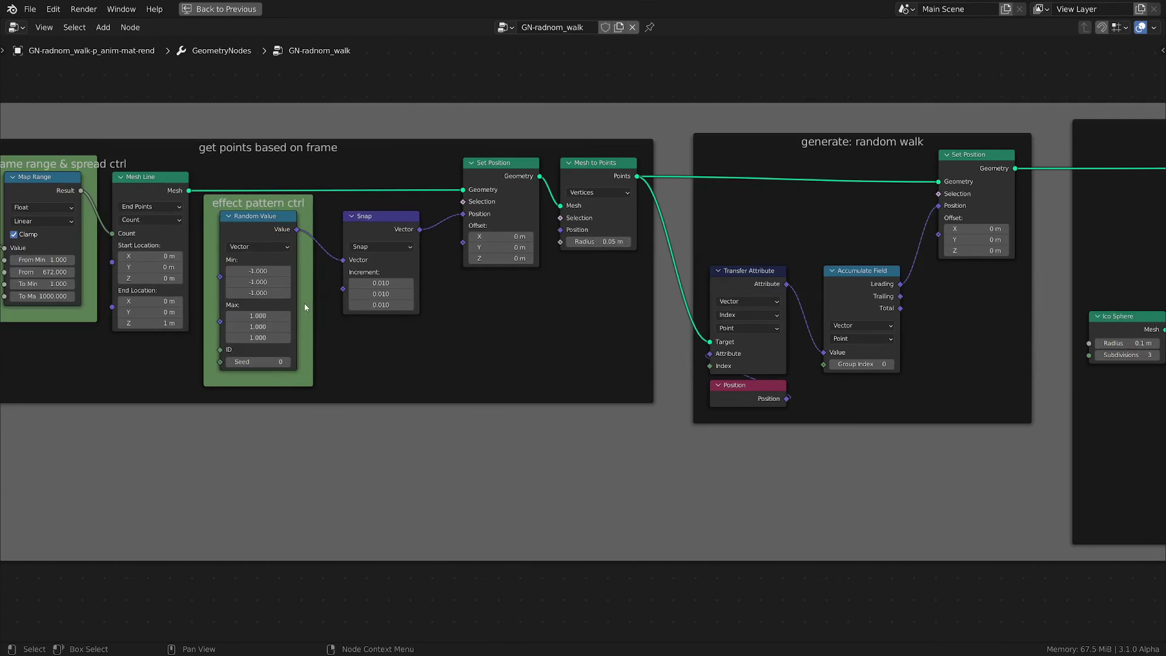
pyautogui.moveTo(297, 301); pyautogui.dragTo(576, 426, button='middle')
pyautogui.scroll(3, 489, 424)
pyautogui.scroll(-2, 474, 419)
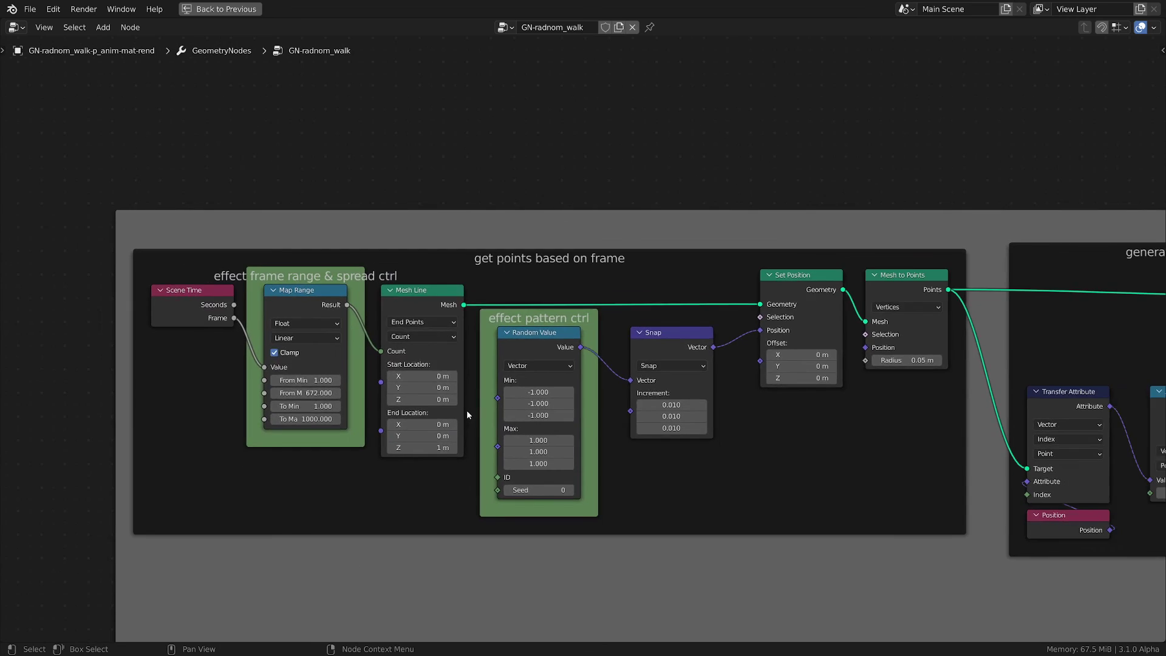
pyautogui.scroll(2, 280, 304)
pyautogui.click(149, 290)
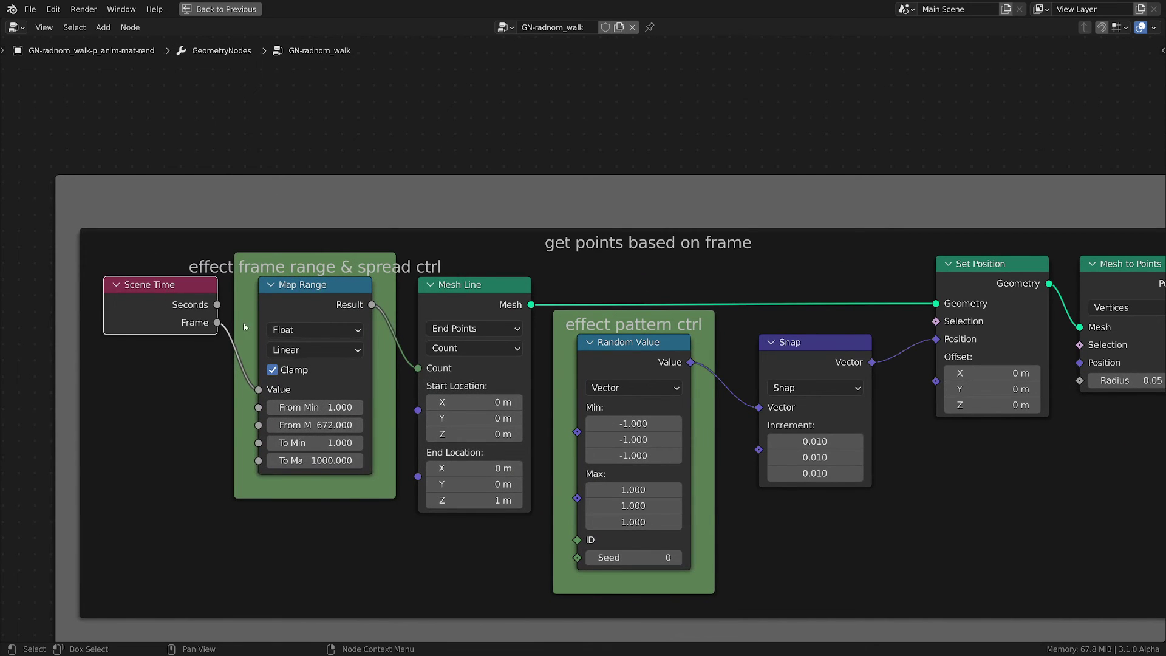
pyautogui.click(305, 292)
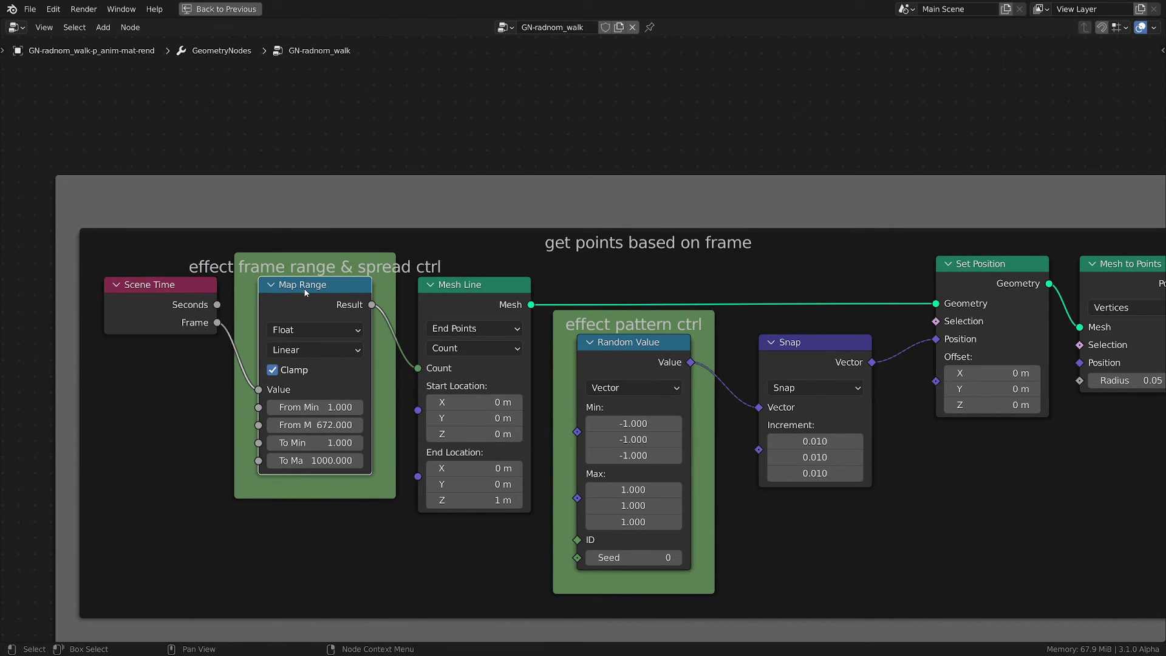
pyautogui.click(458, 296)
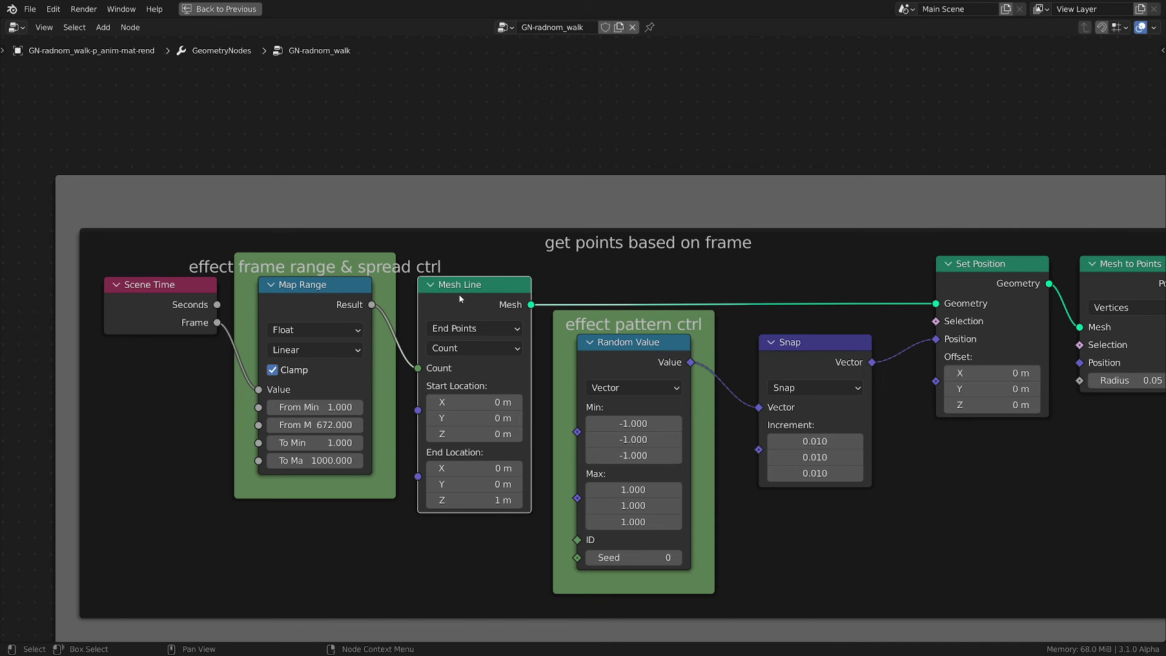
pyautogui.scroll(-2, 565, 428)
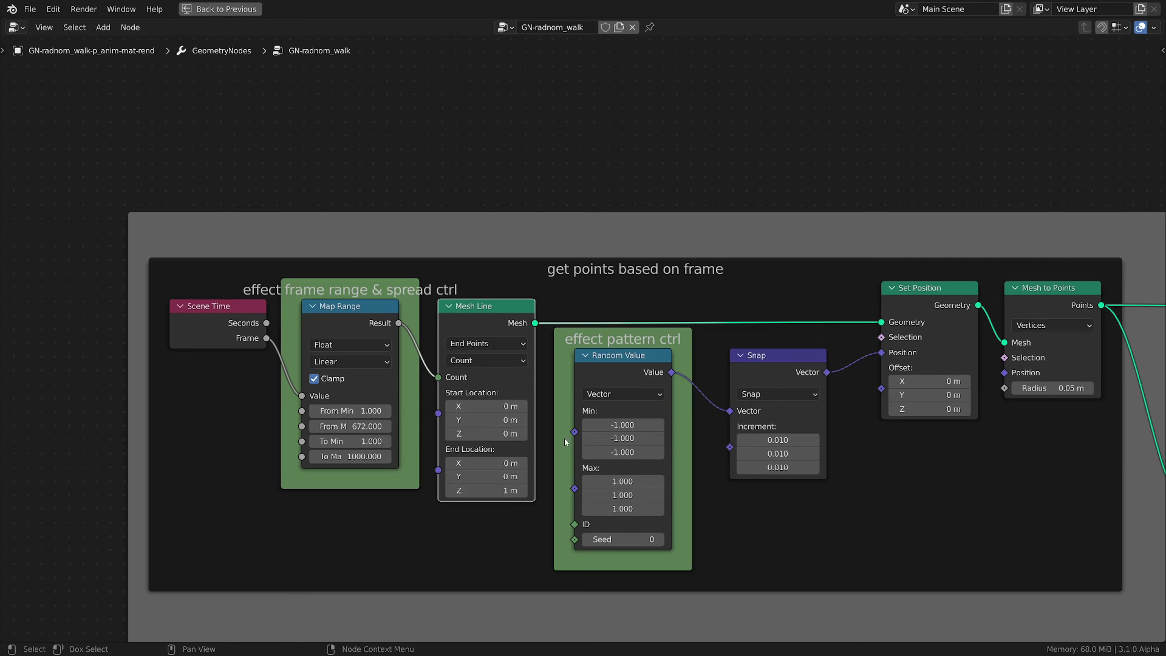
# Examine how the "effect pattern ctrl" Random Value and the Snap node set the positions of the Mesh Line points.
pyautogui.moveTo(712, 481); pyautogui.dragTo(524, 490, button='middle')
pyautogui.click(449, 369)
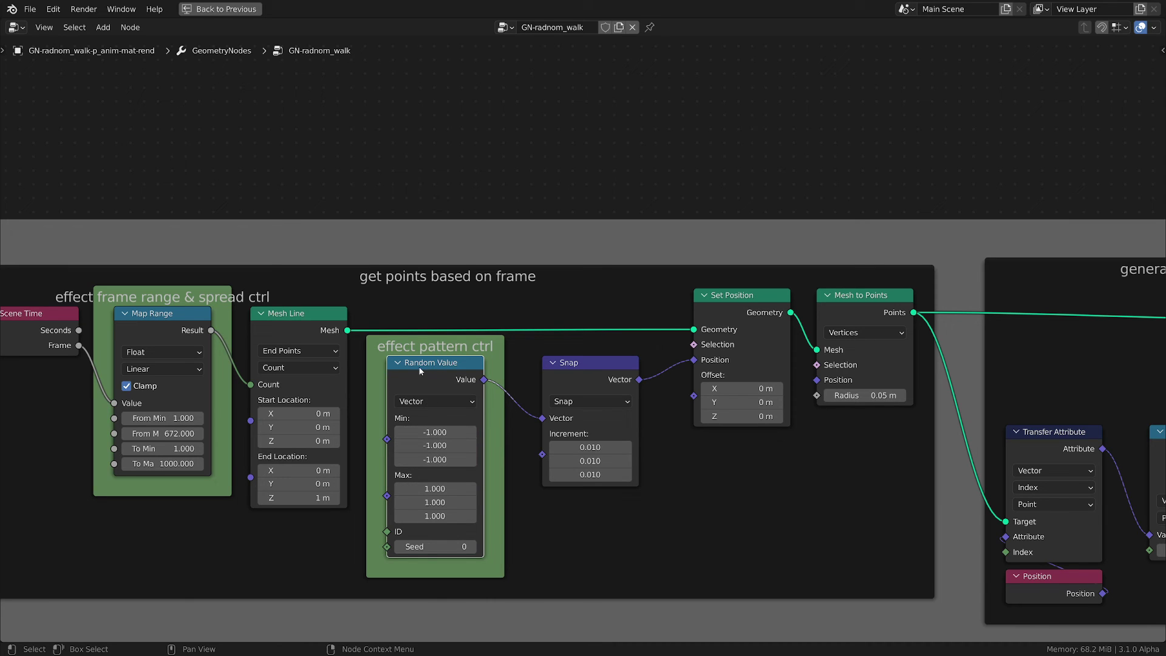
pyautogui.click(298, 328)
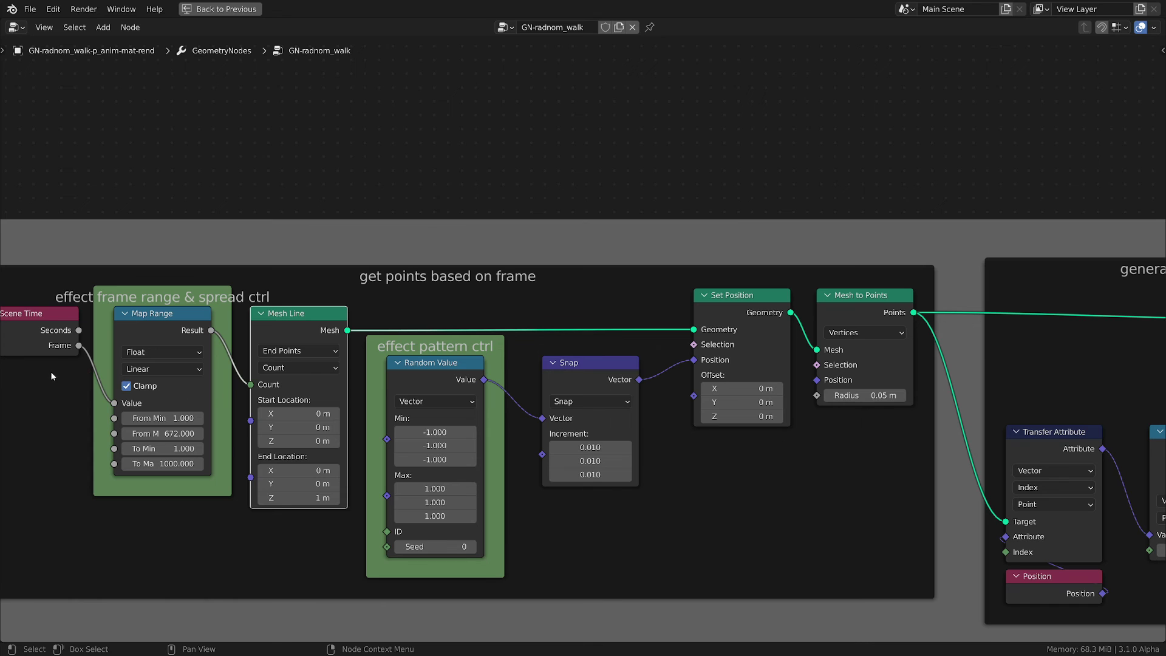
pyautogui.scroll(-1, 67, 367)
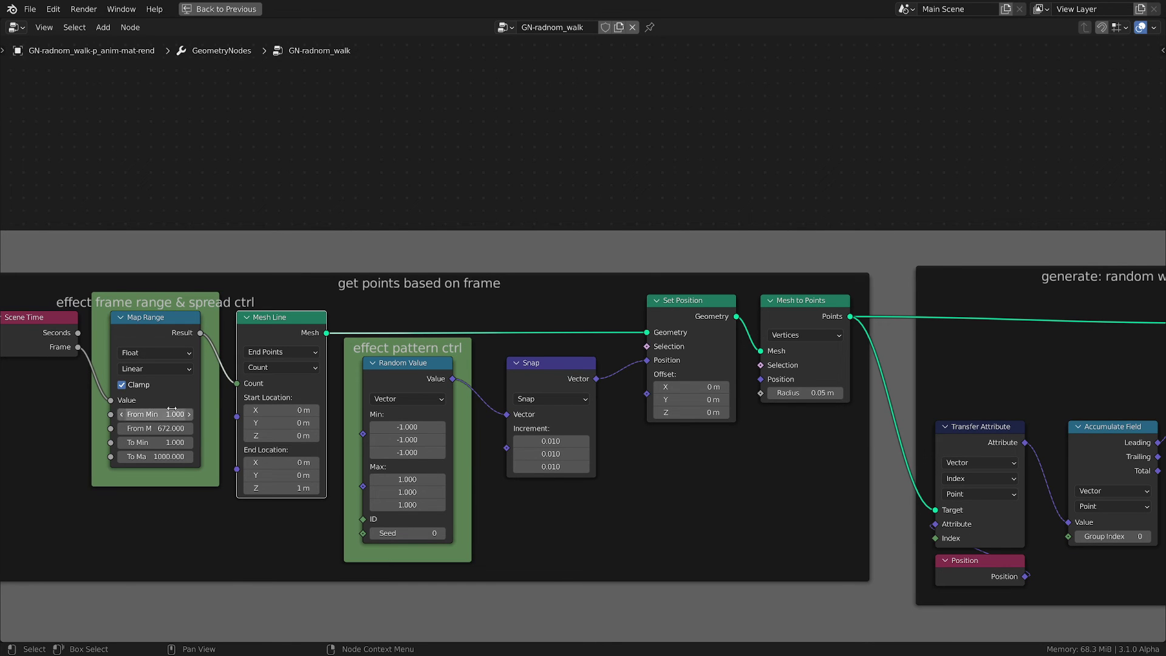
pyautogui.scroll(1, 164, 412)
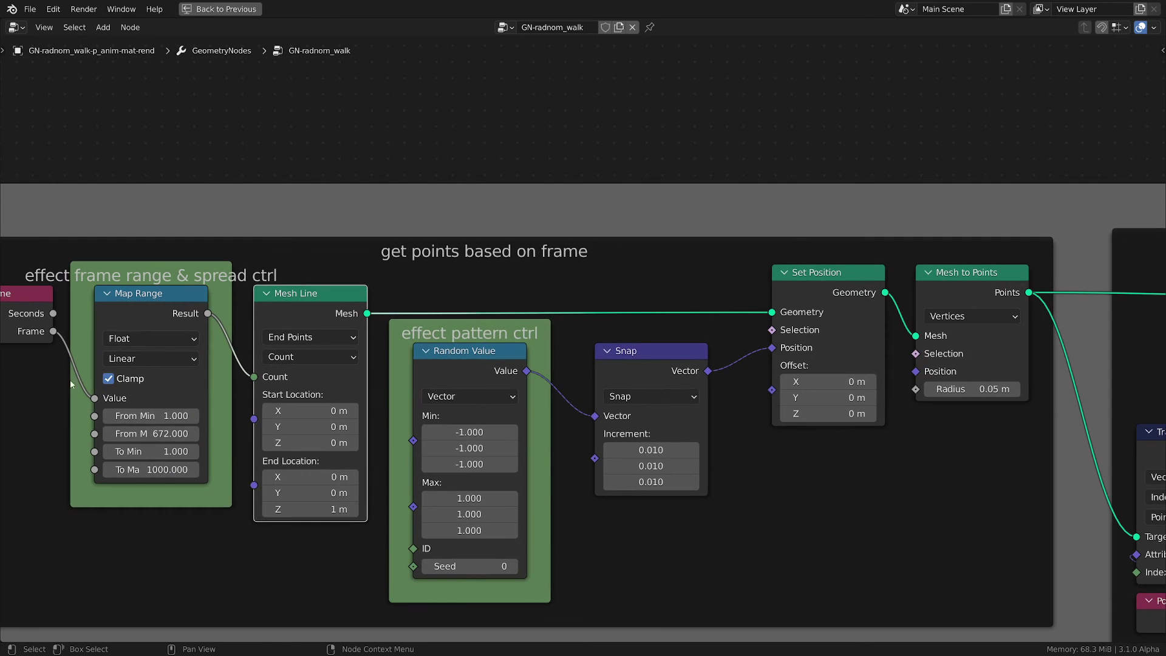
pyautogui.click(689, 382)
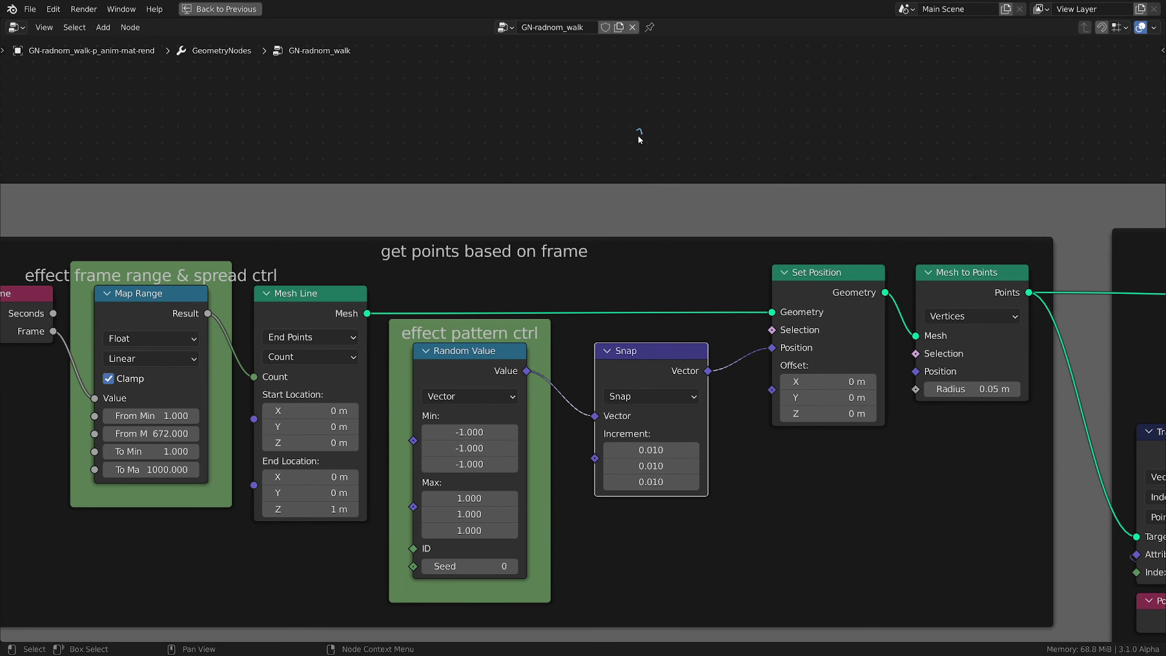
pyautogui.moveTo(651, 144); pyautogui.dragTo(652, 143)
pyautogui.moveTo(630, 102); pyautogui.dragTo(678, 148, button='right')
pyautogui.scroll(-3, 776, 505)
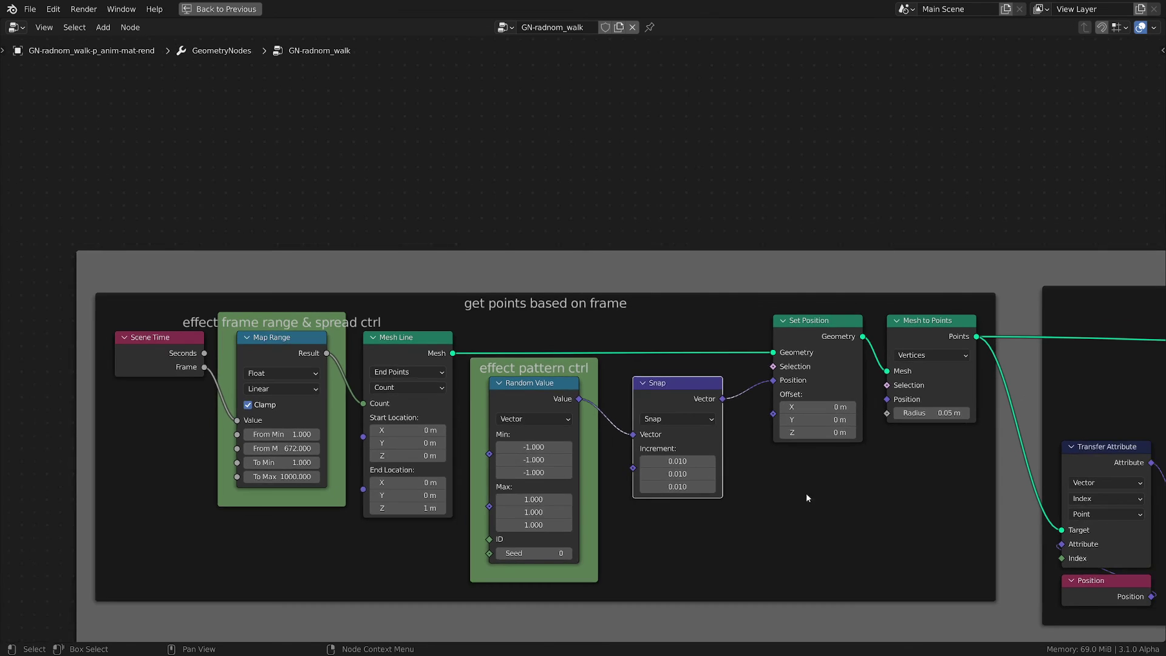
# Examine the "generate: random walk" frame, following Mesh to Points through Transfer Attribute and Accumulate Field into Set Position.
pyautogui.moveTo(793, 494); pyautogui.dragTo(575, 502, button='middle')
pyautogui.moveTo(738, 511); pyautogui.dragTo(548, 516, button='middle')
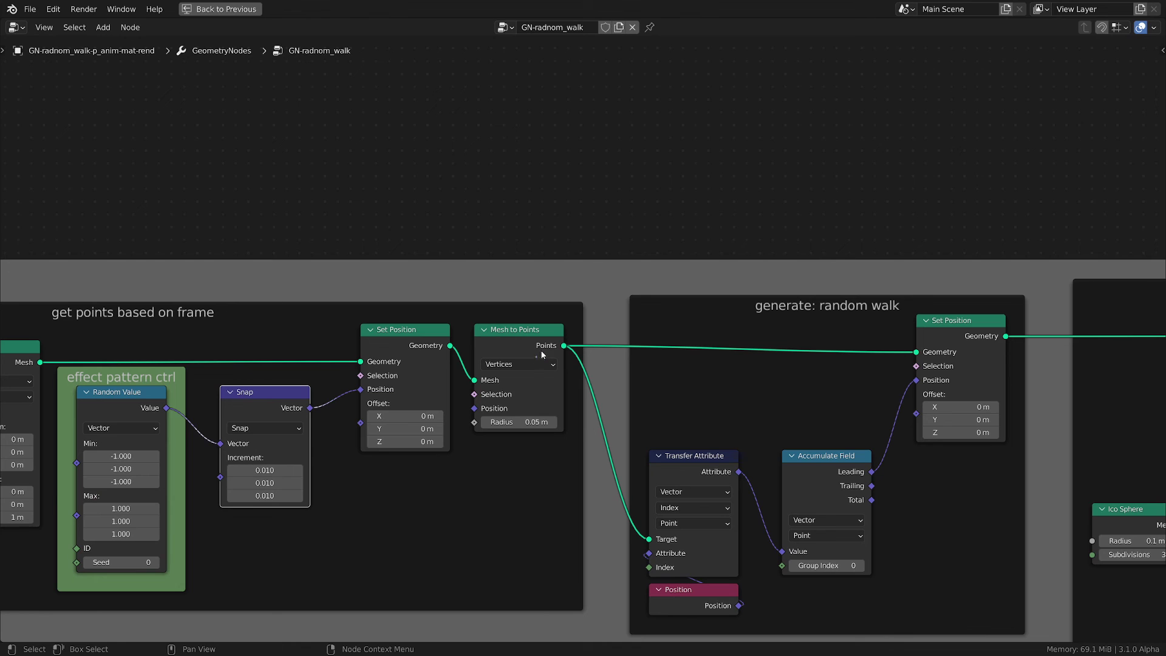
pyautogui.scroll(3, 788, 507)
pyautogui.moveTo(885, 536); pyautogui.dragTo(674, 484, button='middle')
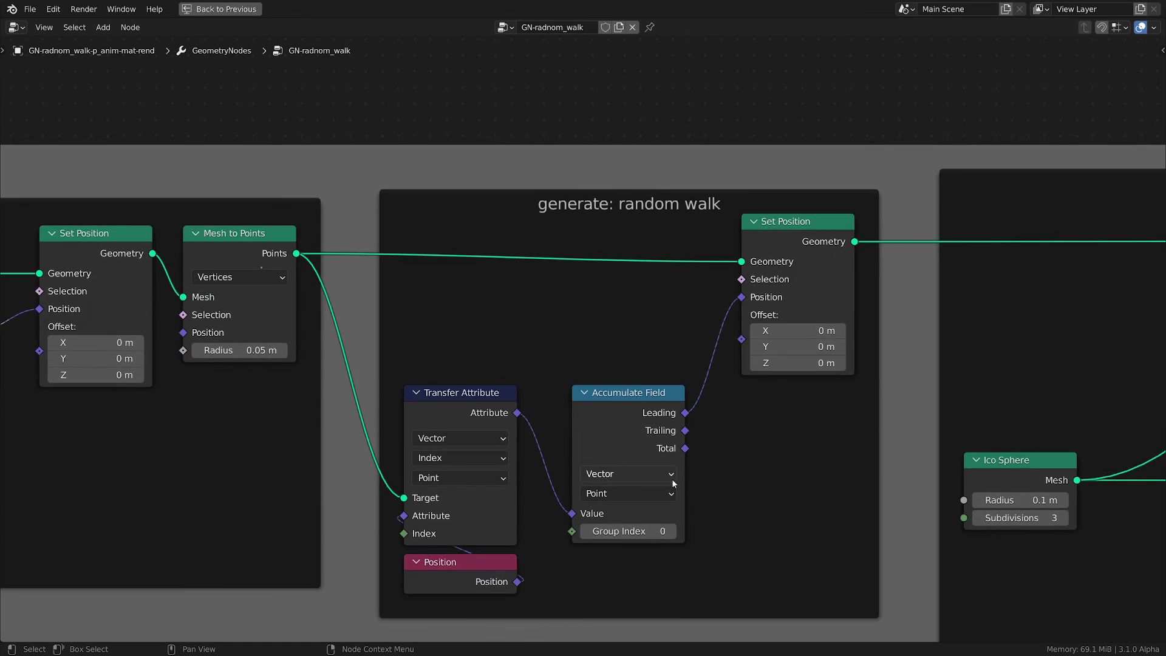
pyautogui.scroll(2, 673, 479)
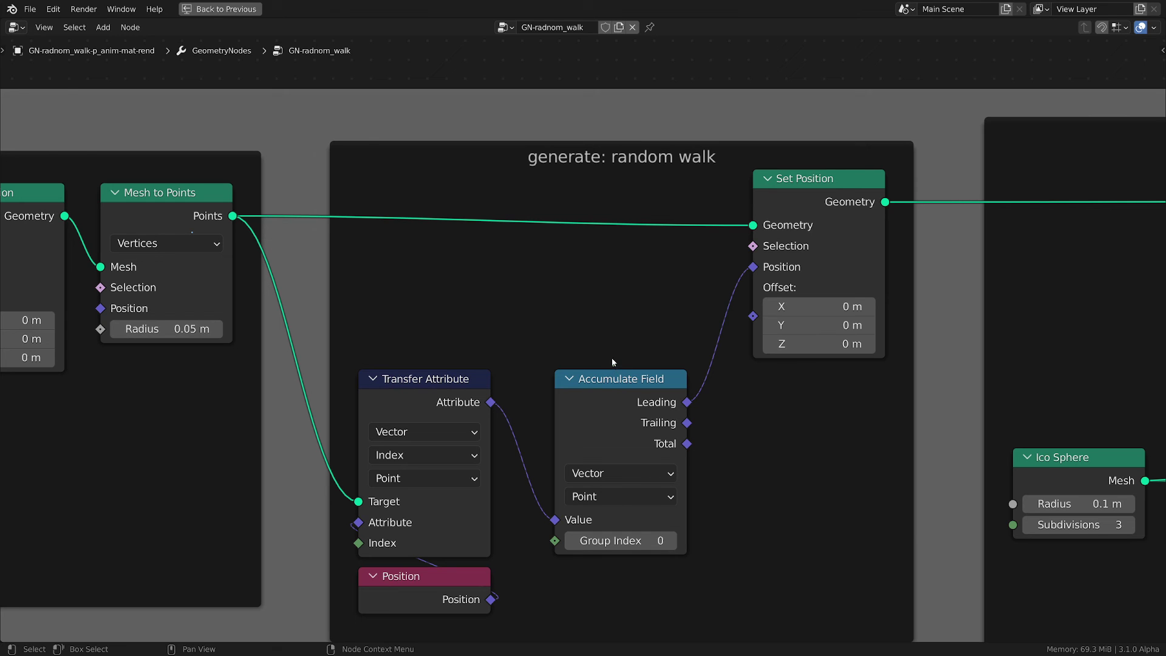
pyautogui.click(601, 422)
pyautogui.scroll(-1, 680, 543)
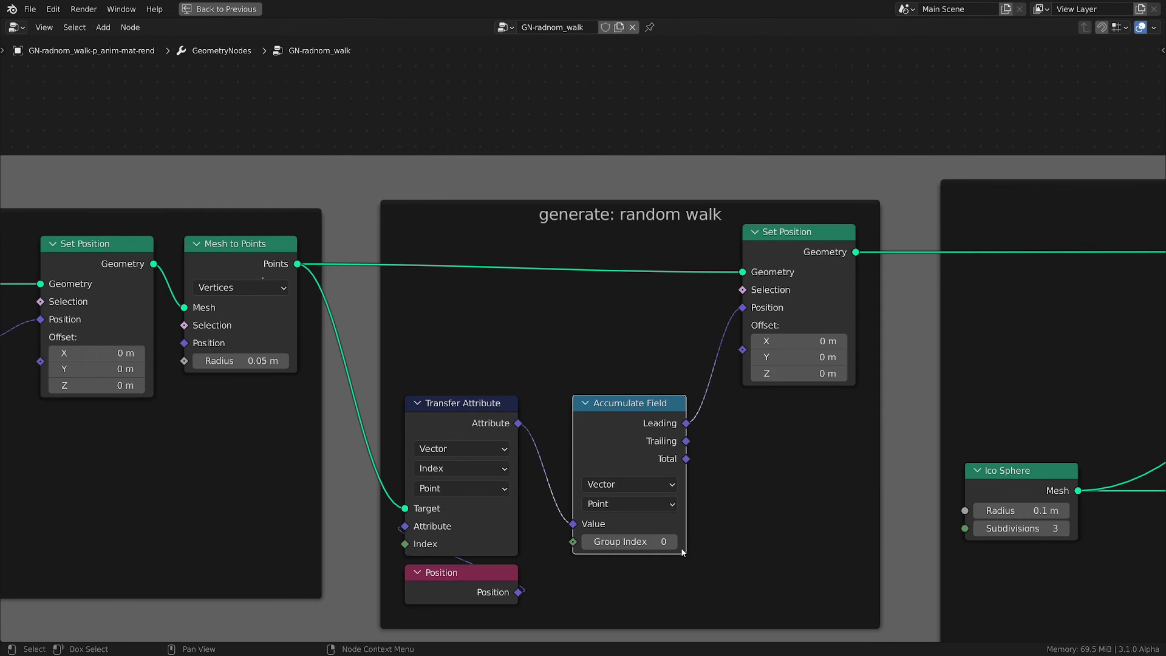
pyautogui.scroll(-1, 733, 539)
pyautogui.moveTo(733, 538); pyautogui.dragTo(573, 507, button='middle')
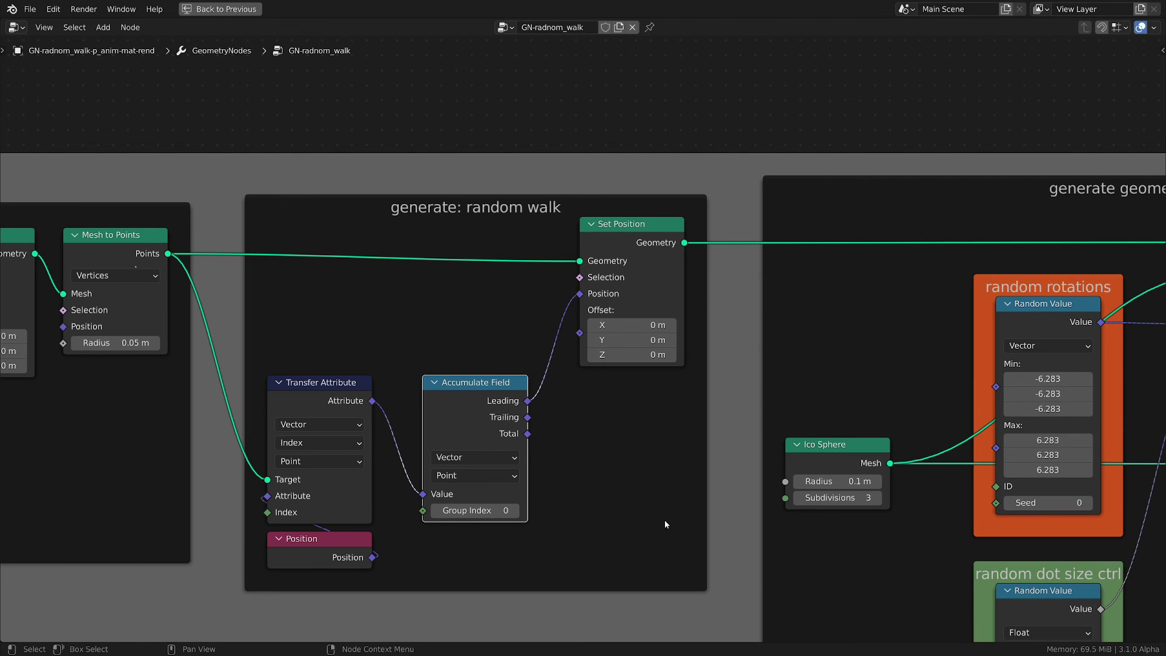
# Nudge the "random rotations" frame slightly left and down inside the "generate geometry" frame.
pyautogui.scroll(-2, 664, 522)
pyautogui.moveTo(859, 513); pyautogui.dragTo(575, 484, button='middle')
pyautogui.moveTo(759, 457); pyautogui.dragTo(609, 453, button='middle')
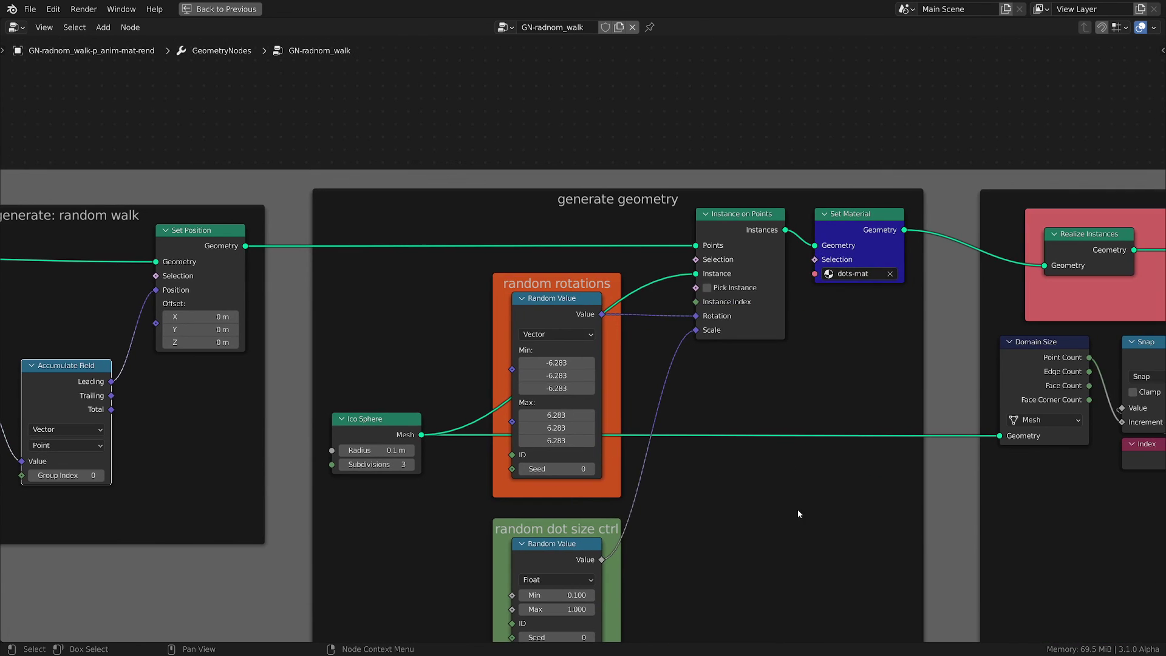
pyautogui.moveTo(796, 510); pyautogui.dragTo(703, 460, button='middle')
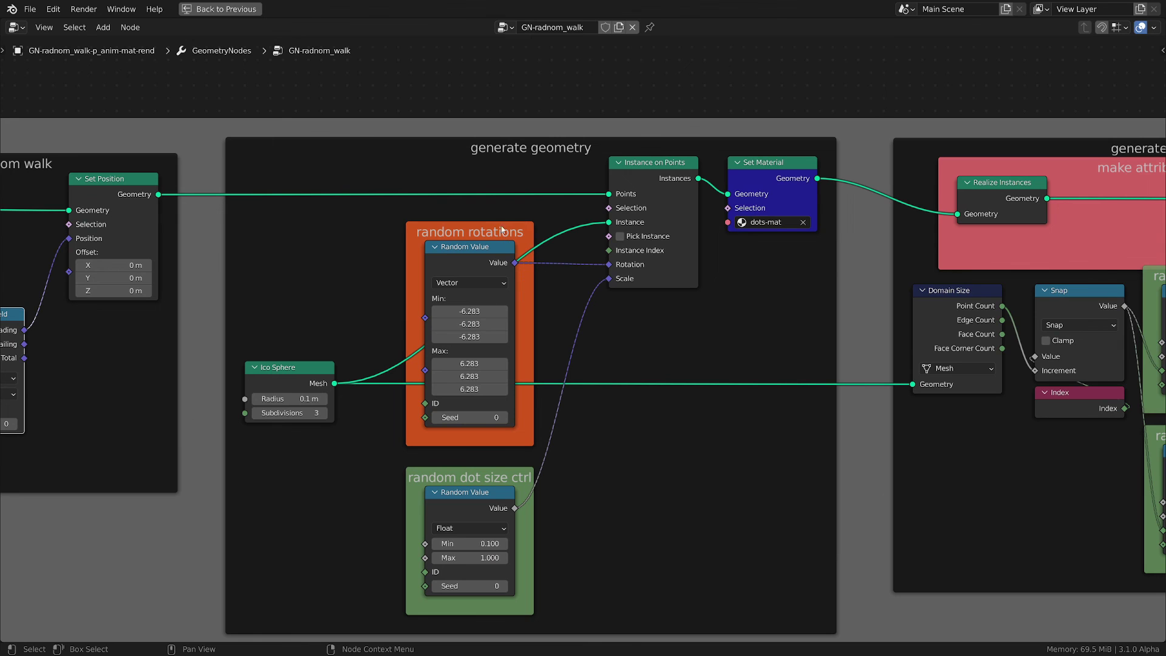
pyautogui.moveTo(499, 222); pyautogui.dragTo(478, 239)
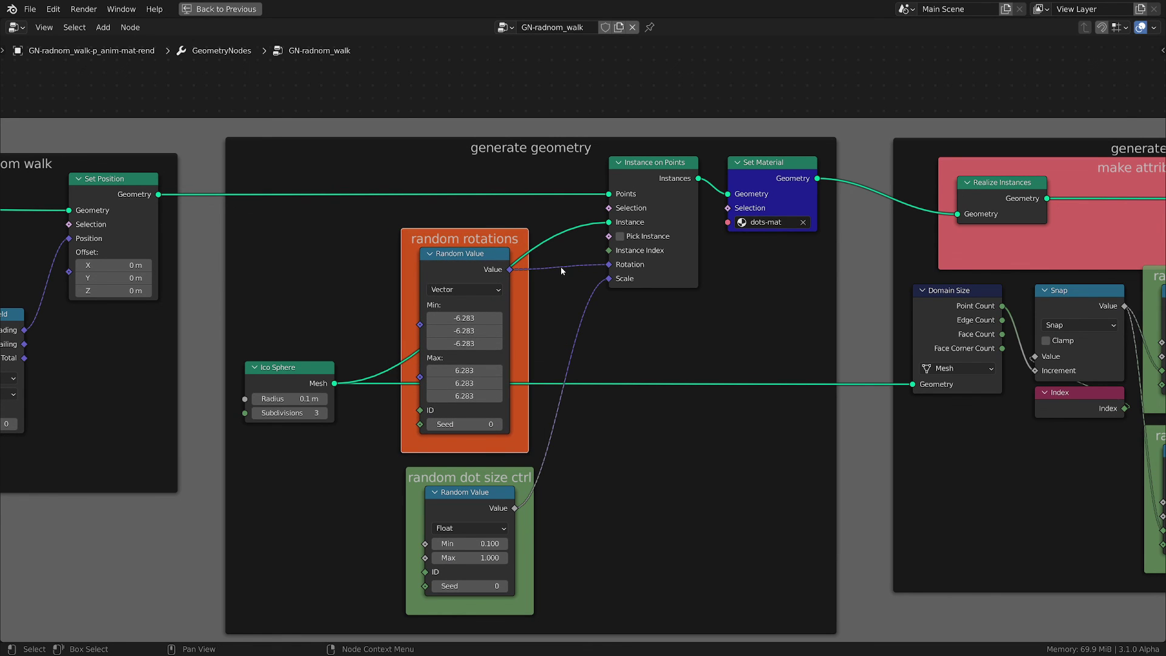
# Examine the dot size and rotation Random Value nodes feeding Instance on Points, and the Set Material node after it.
pyautogui.click(479, 500)
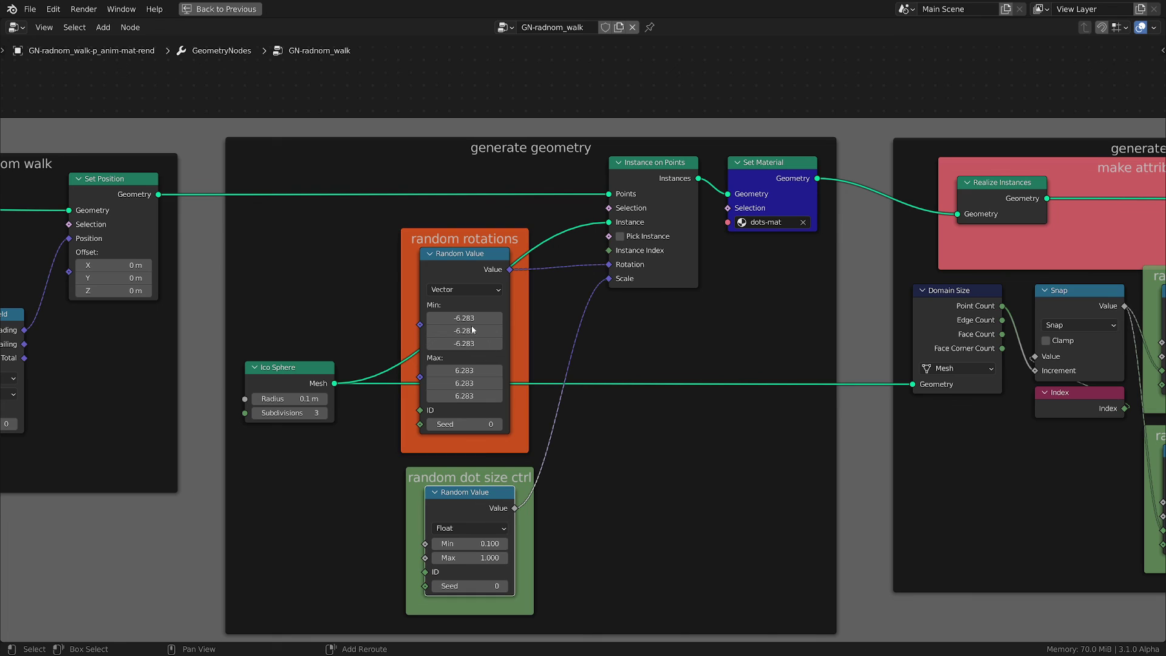
pyautogui.click(468, 277)
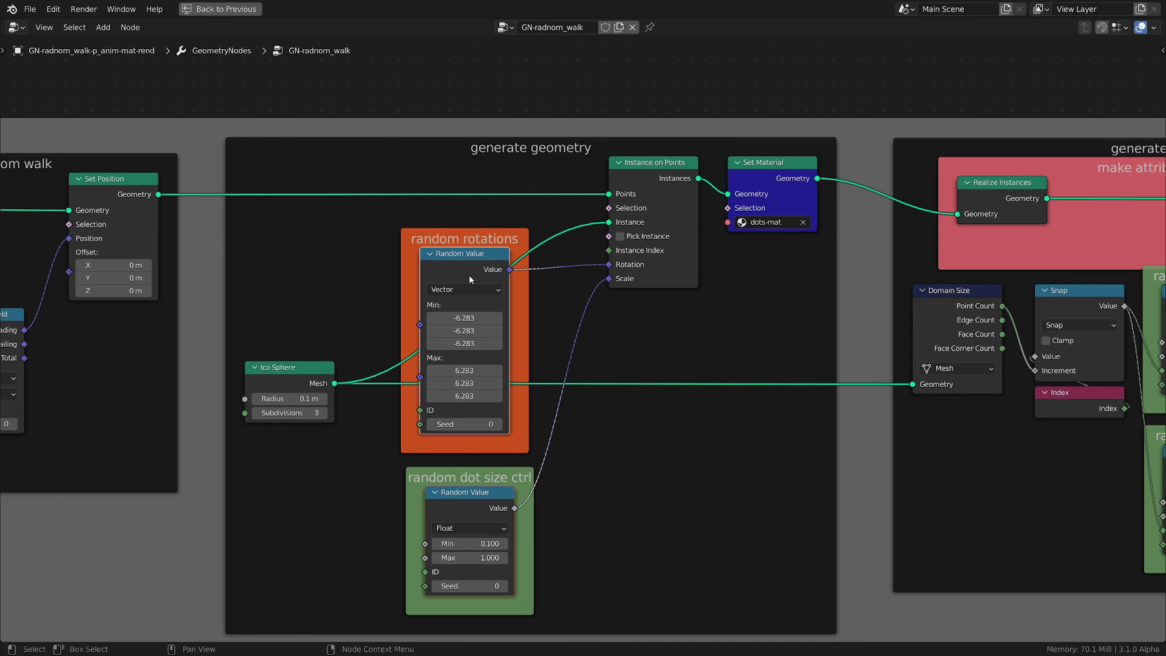
pyautogui.scroll(-1, 647, 443)
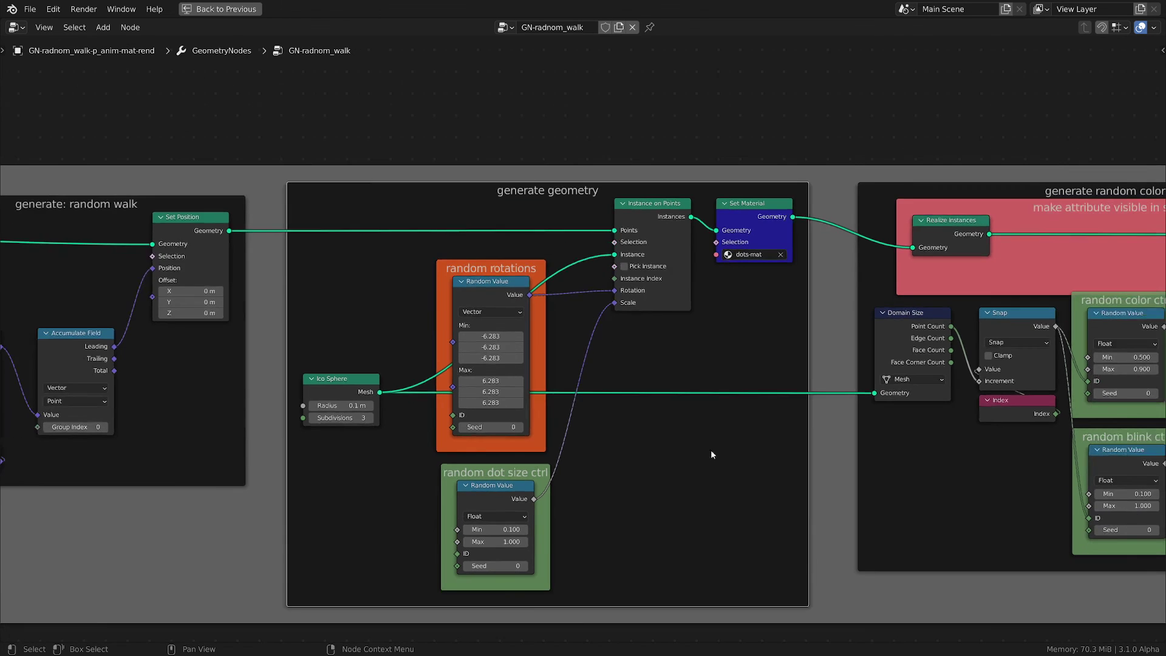
pyautogui.moveTo(740, 454); pyautogui.dragTo(533, 484, button='middle')
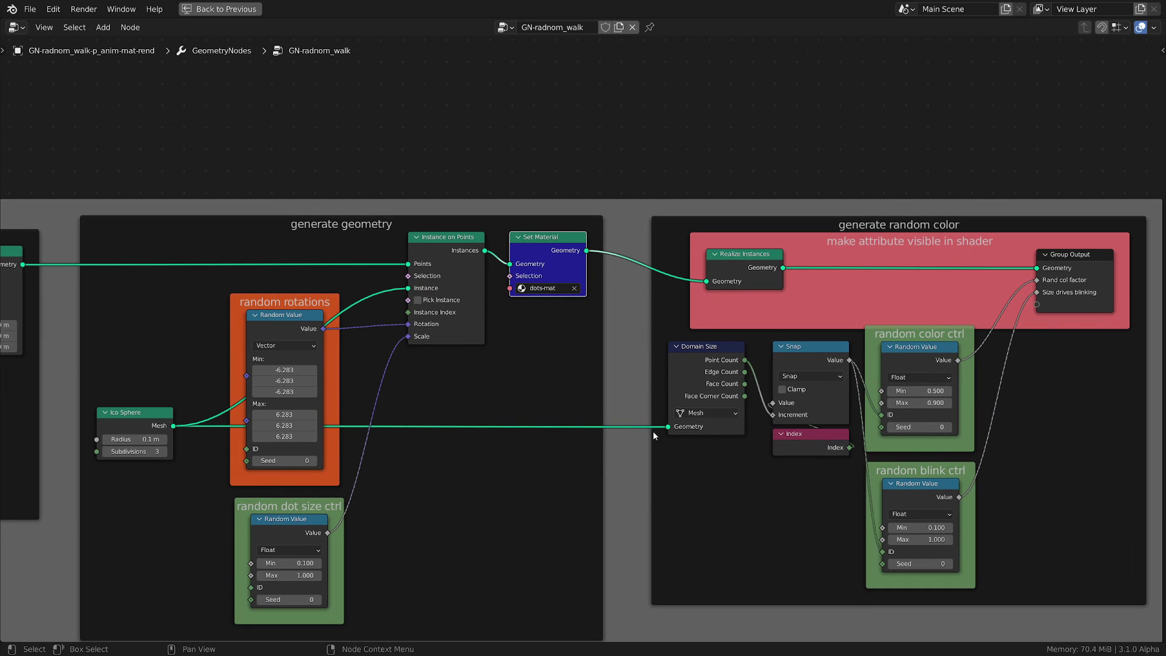
# Examine the "generate random color" frame's Realize Instances, color and blink Random Value nodes and Group Output, and restore the multi-editor layout.
pyautogui.moveTo(740, 499); pyautogui.dragTo(475, 491, button='middle')
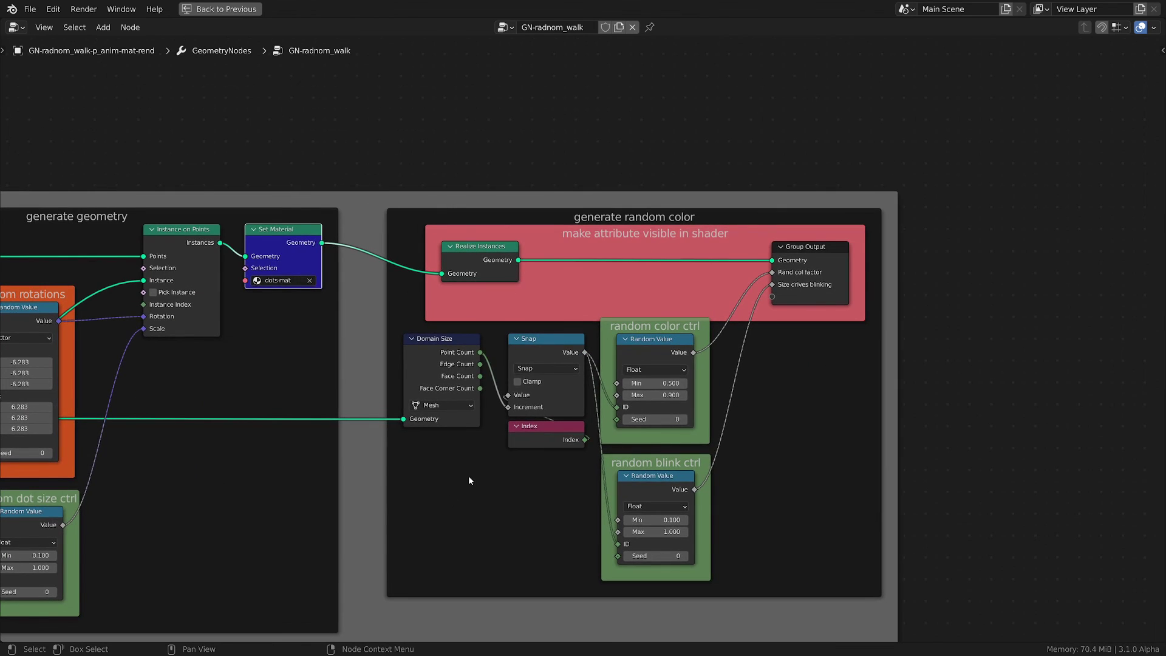
pyautogui.click(504, 263)
pyautogui.click(798, 286)
pyautogui.click(668, 351)
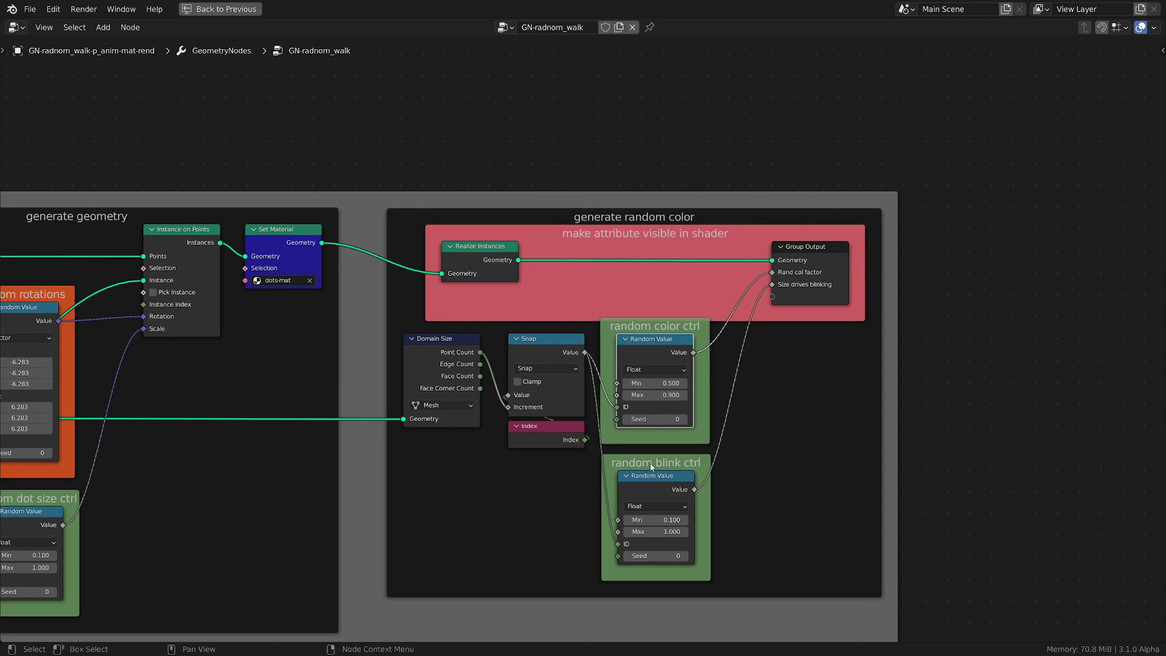
pyautogui.scroll(1, 655, 456)
pyautogui.click(666, 490)
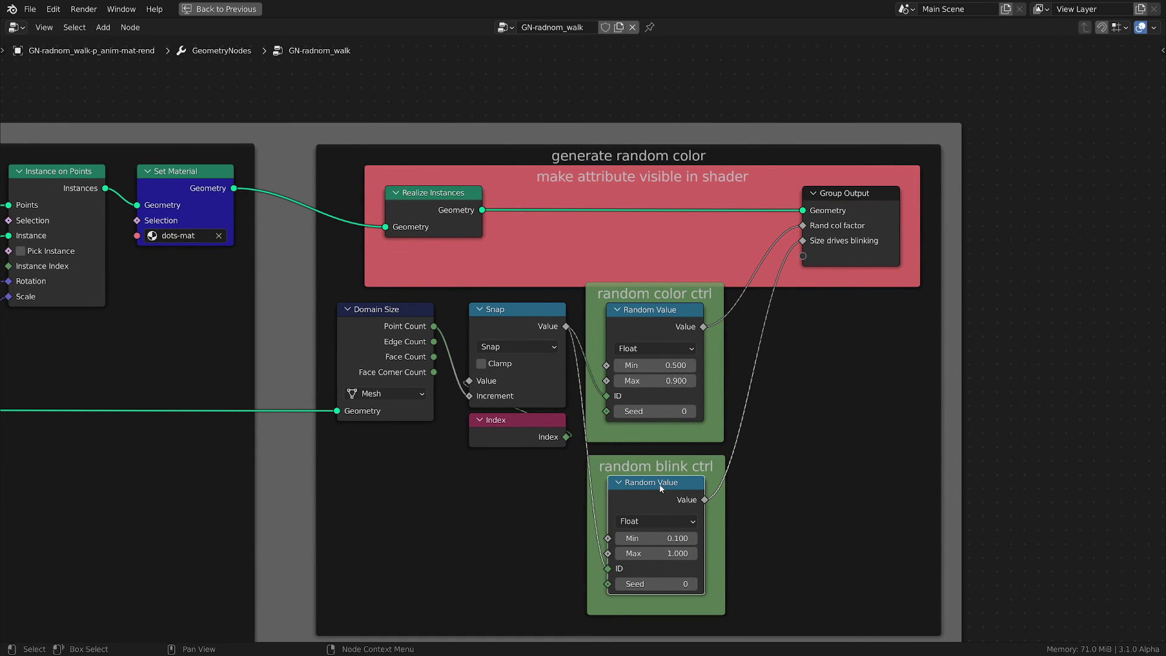
pyautogui.press('Home')
pyautogui.hotkey('ctrl', 'space')
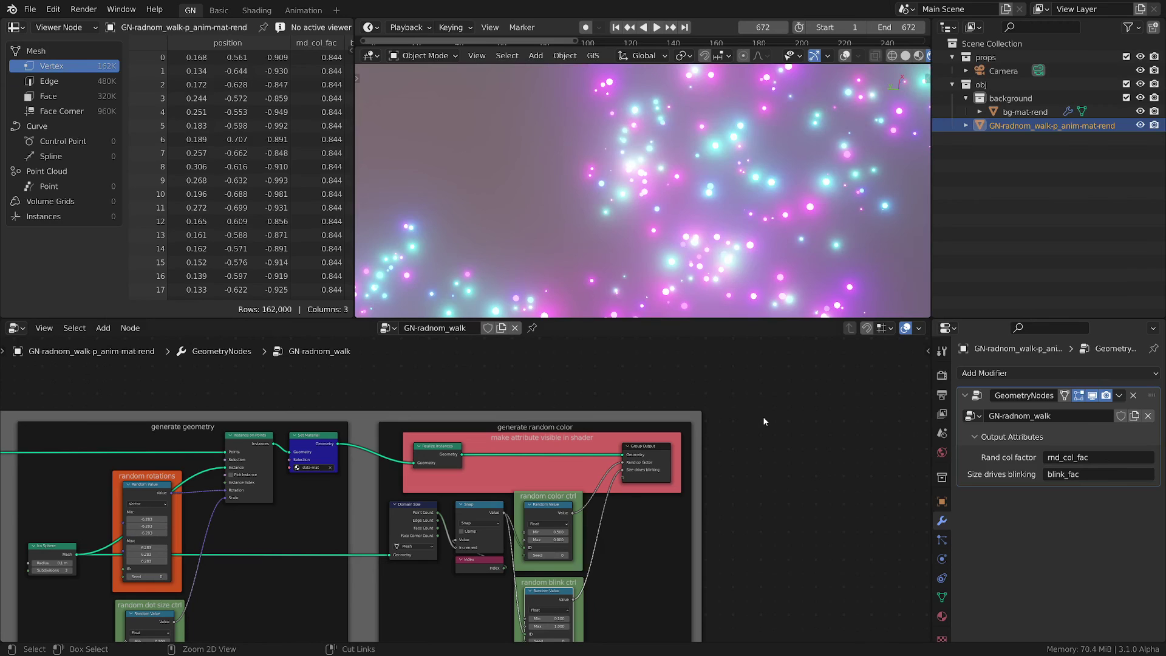